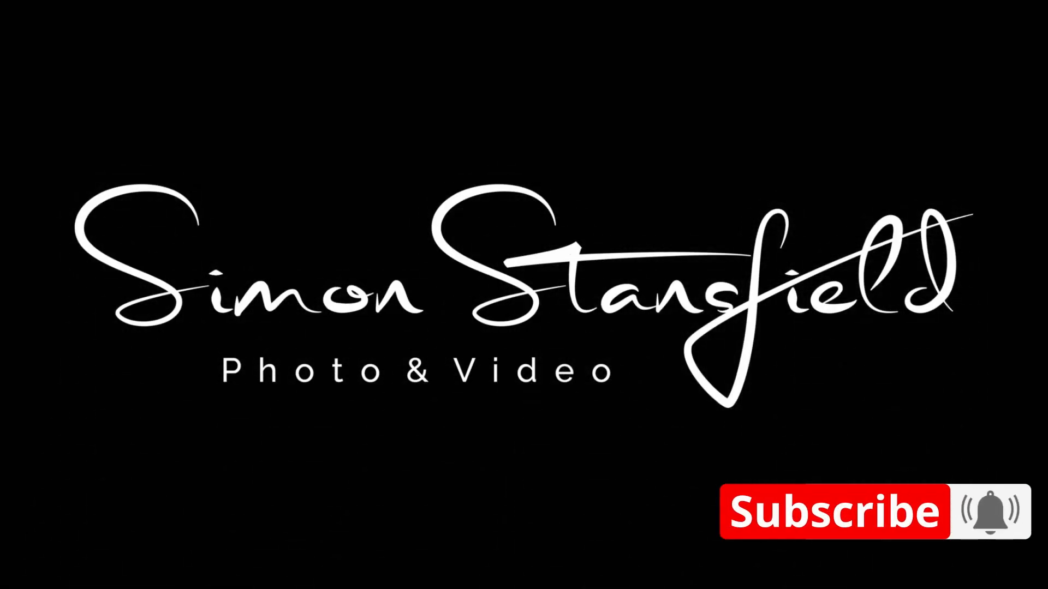
Open the first Fusion Composition clip on the Fusion page with the playhead at 01:00:03:20, and save the project.
key("space")
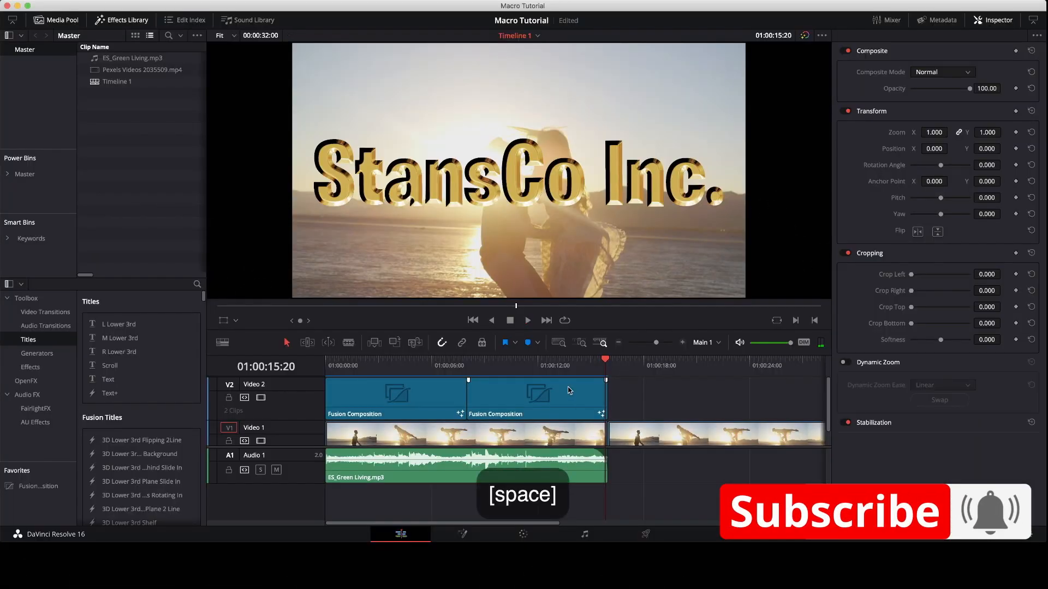
left_click_drag(593, 369, 394, 399)
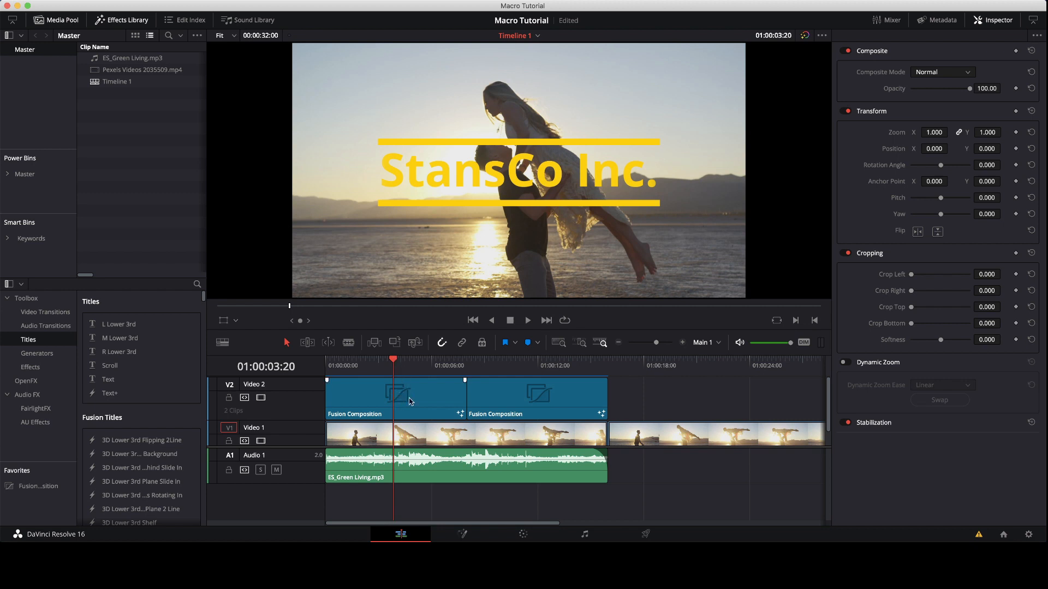
left_click(464, 534)
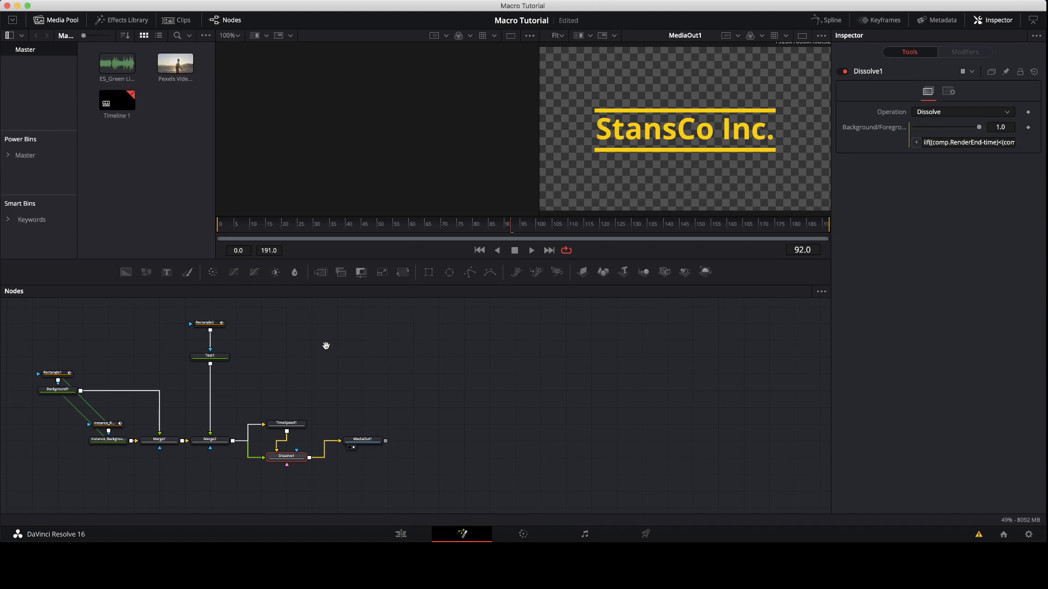
left_click_drag(325, 346, 583, 348)
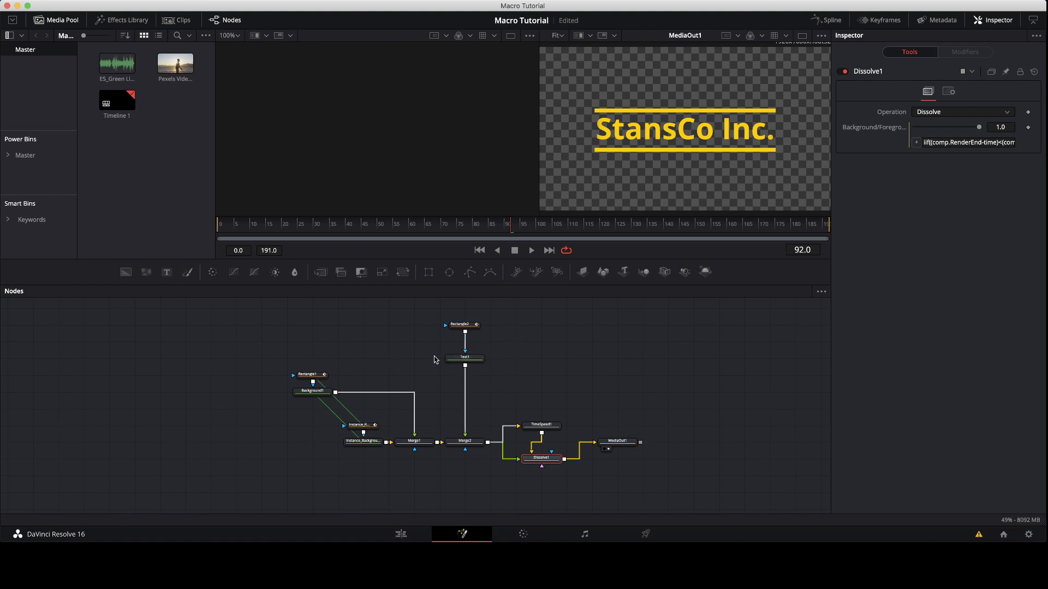
key("super+s")
Review the settings of Background1 and Instance_Background1 and the text and layout settings of Text1.
left_click(307, 392)
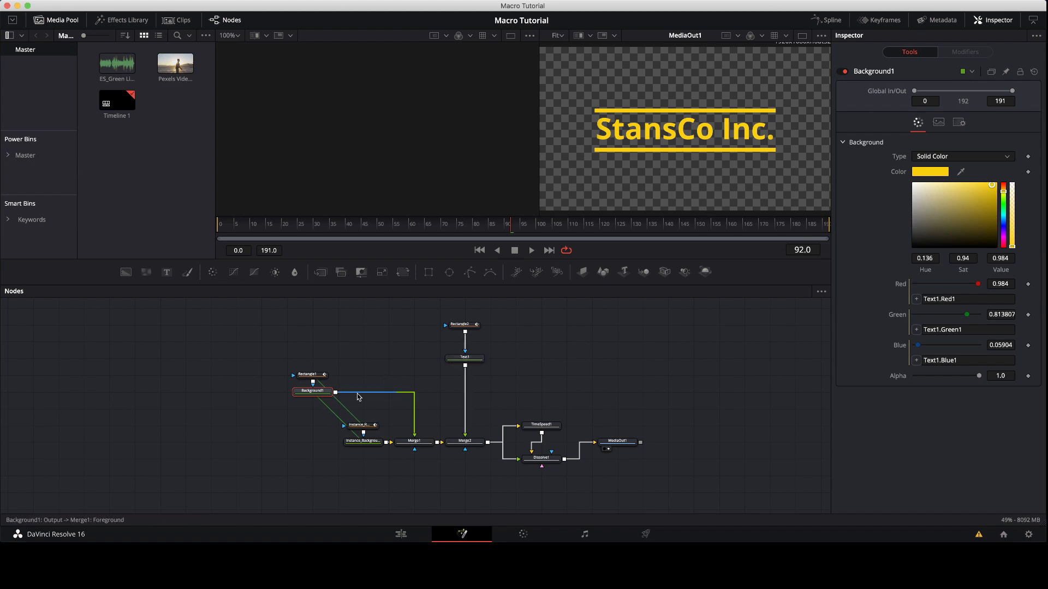
left_click(360, 444)
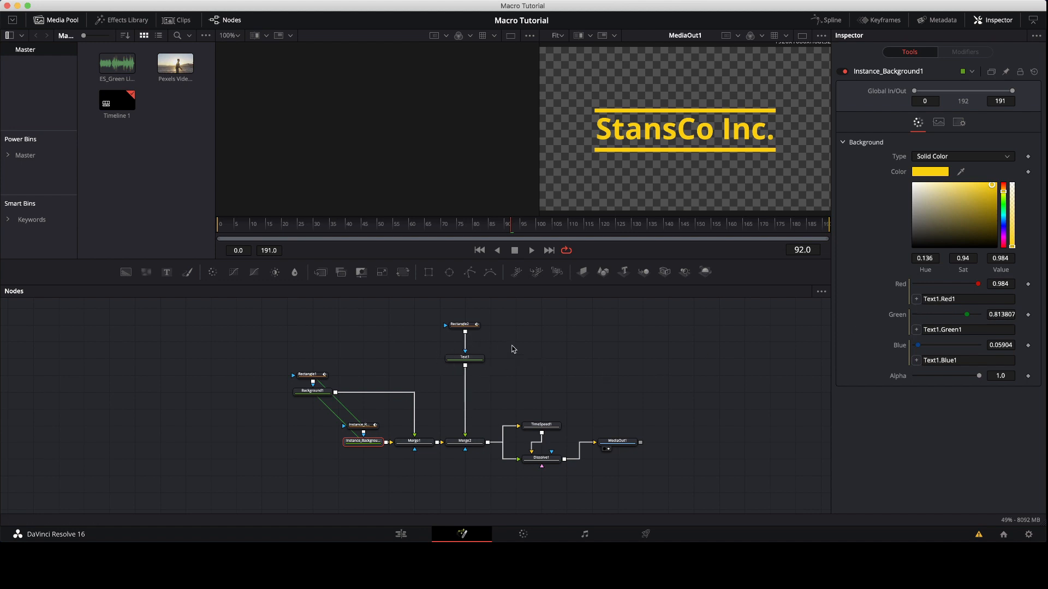
left_click(573, 352)
left_click(458, 358)
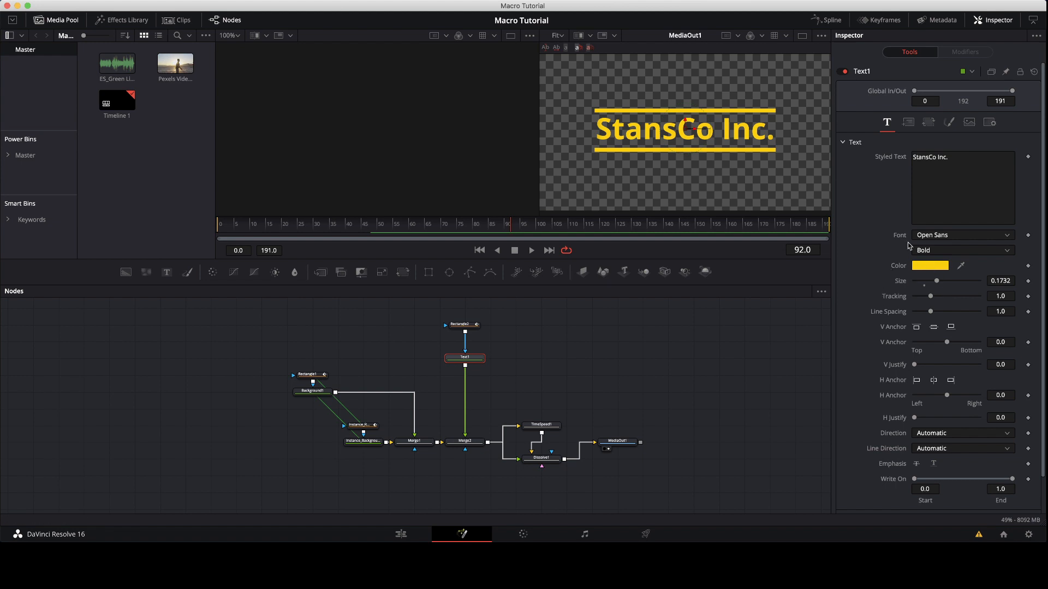
left_click(910, 124)
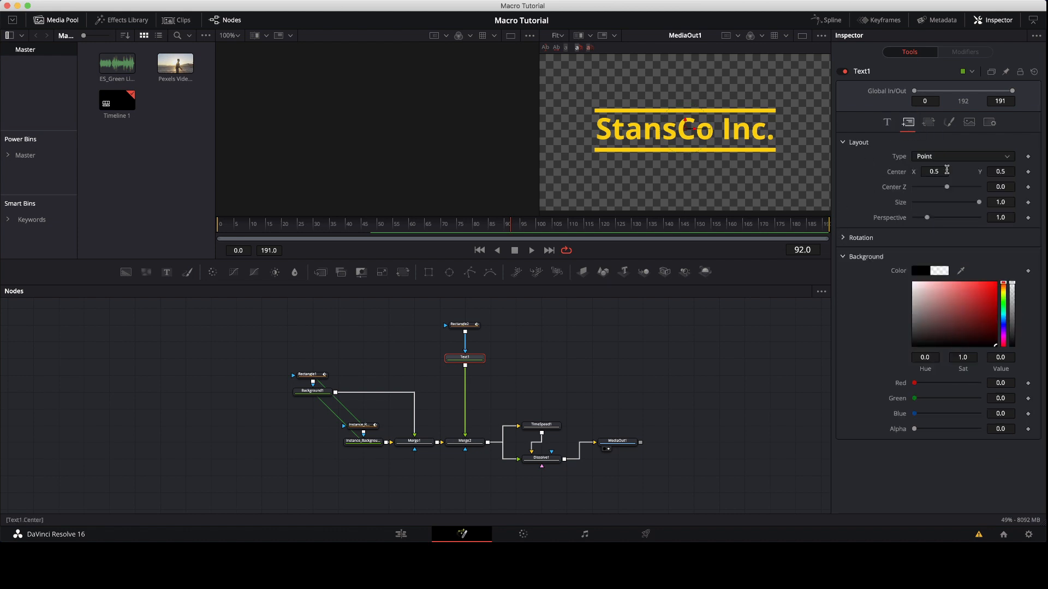
left_click(693, 373)
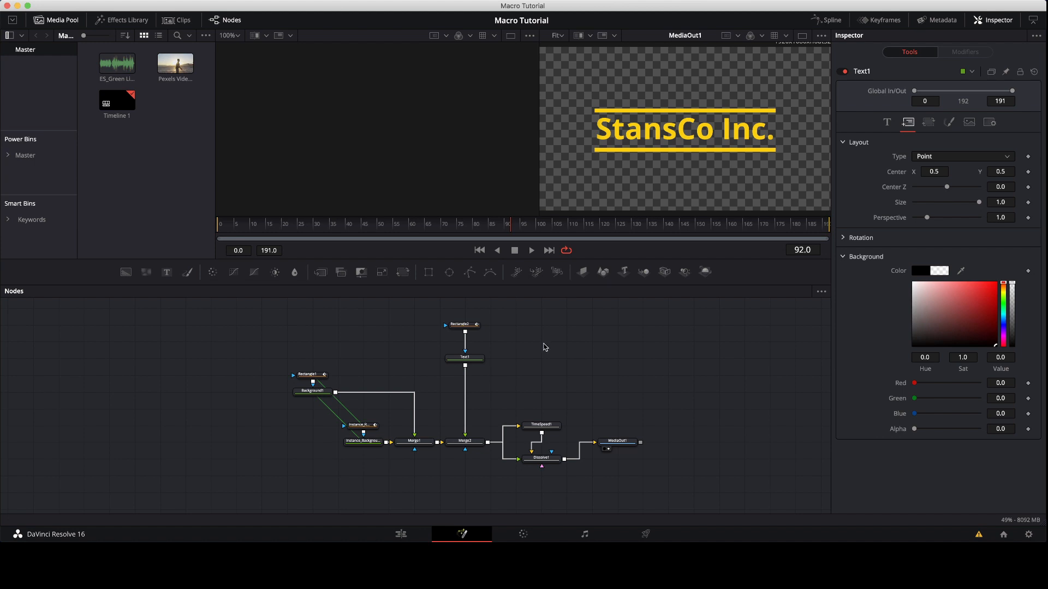
Select all nodes of the title, starting with Text1, followed by the background group, Rectangle2, Merge2 and the nodes through MediaOut1.
left_click(469, 361)
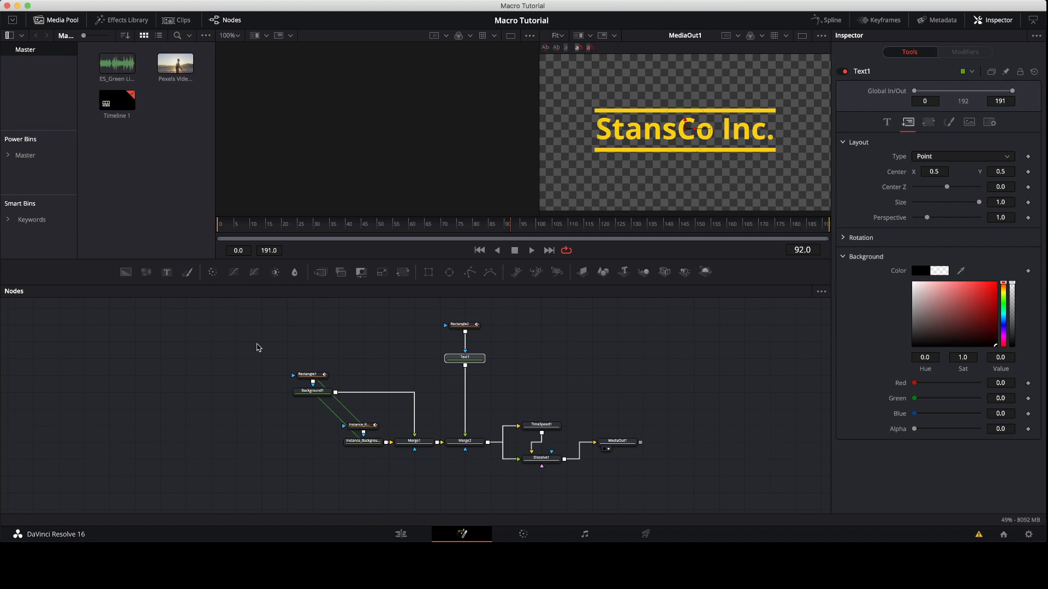
left_click_drag(257, 344, 409, 468)
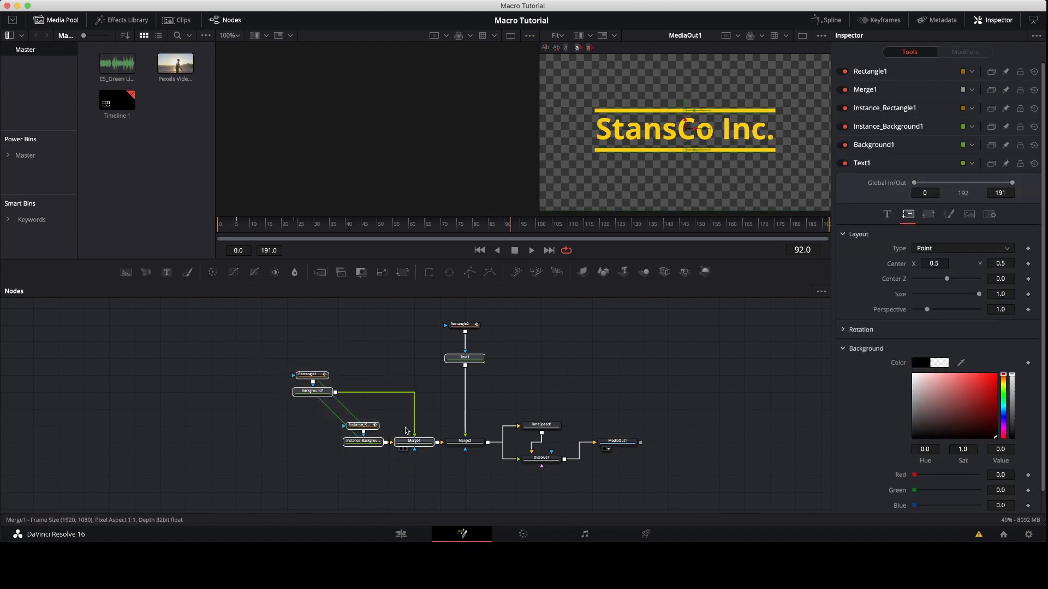
left_click(458, 324, "ctrl")
left_click(468, 443, "ctrl")
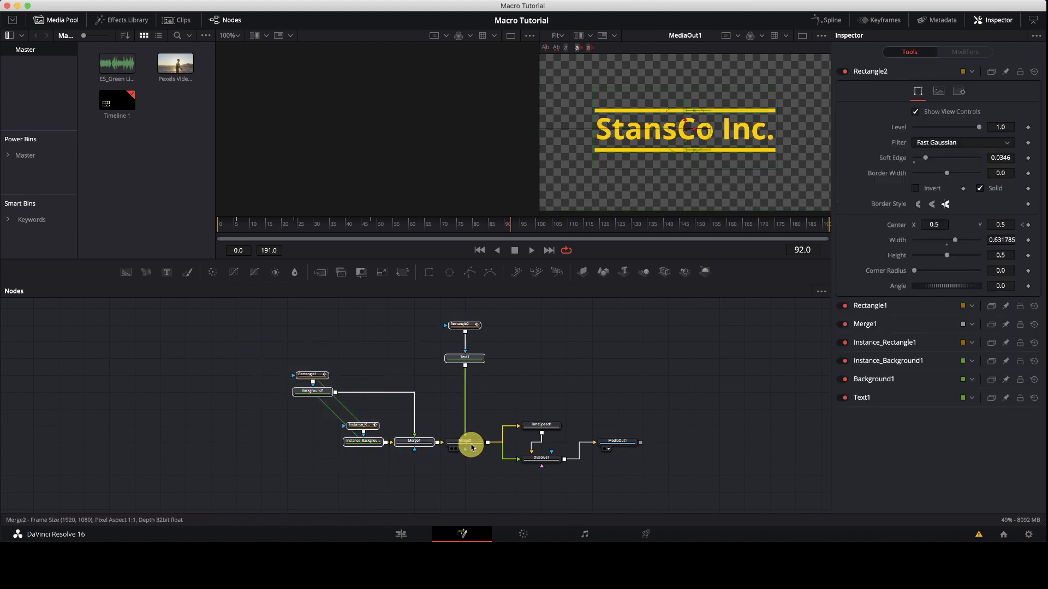
left_click_drag(513, 405, 677, 492)
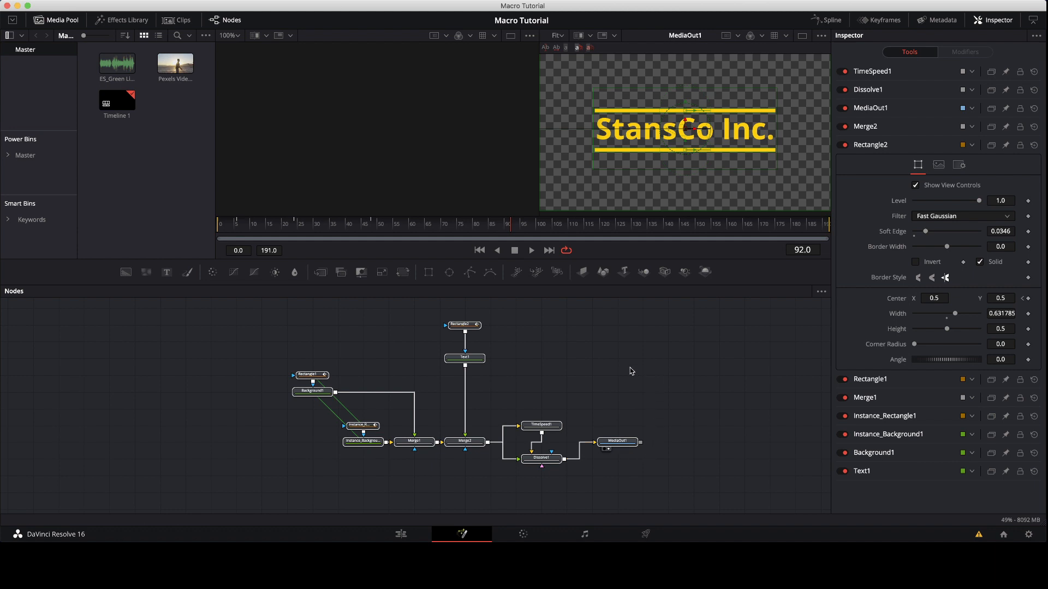
Create a macro from the selected nodes and name it TestTitle.
right_click(614, 444)
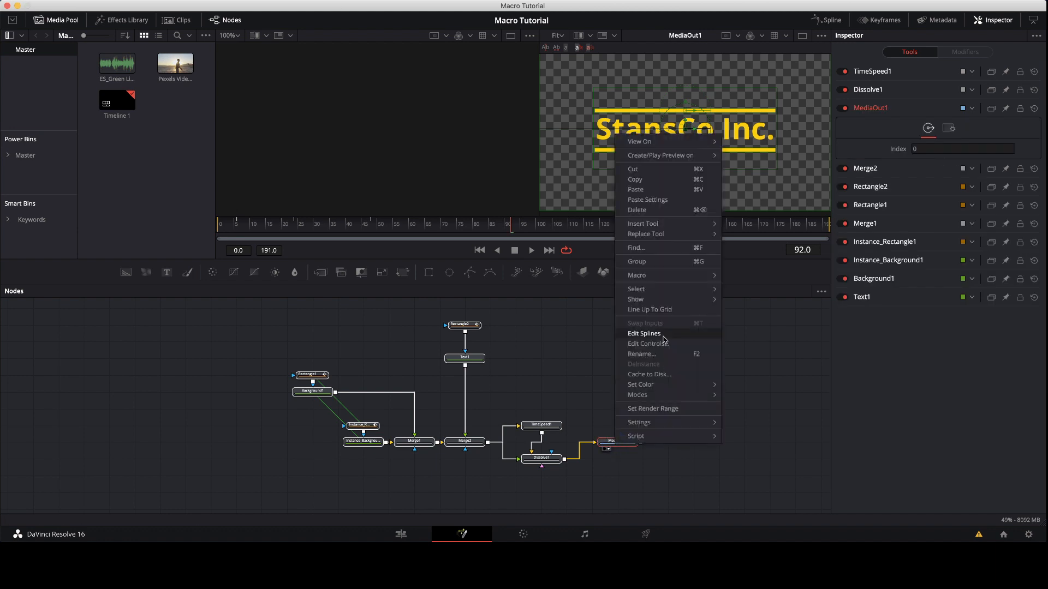
mouse_move(661, 278)
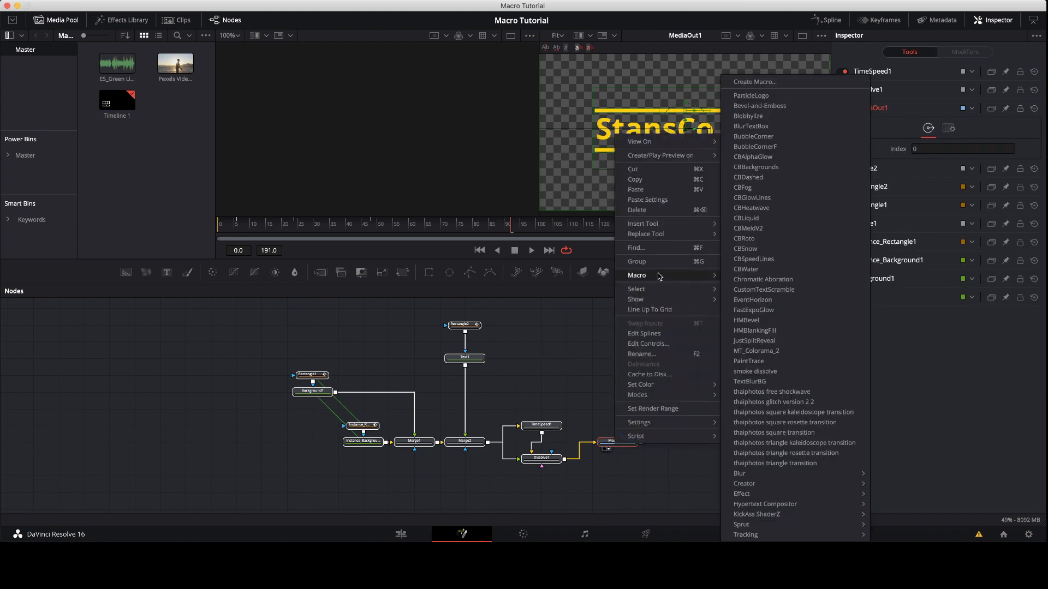
left_click(759, 82)
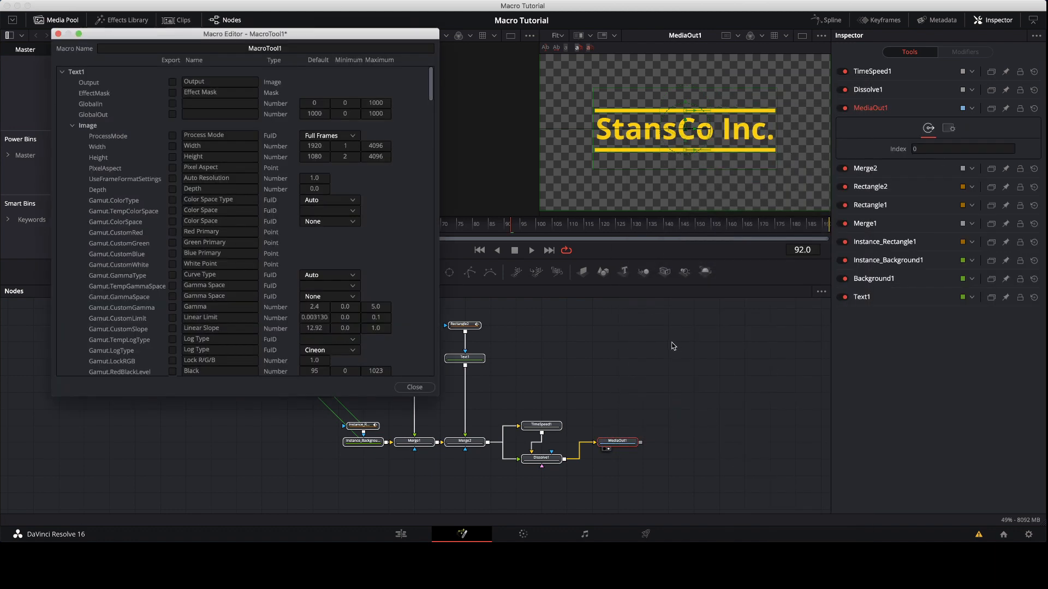
left_click_drag(287, 48, 217, 48)
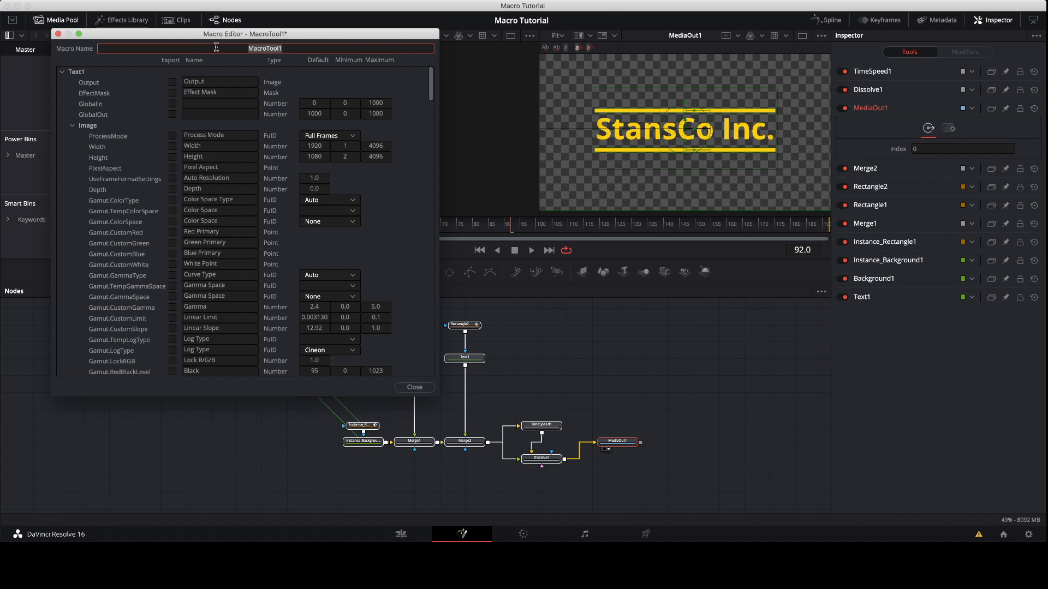
key("shift")
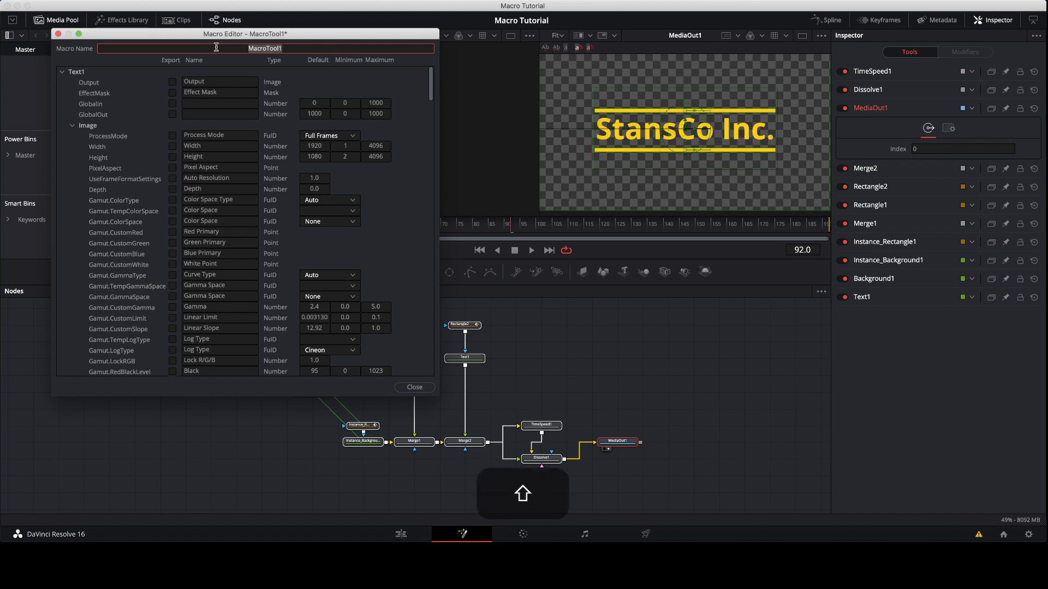
type("Tes")
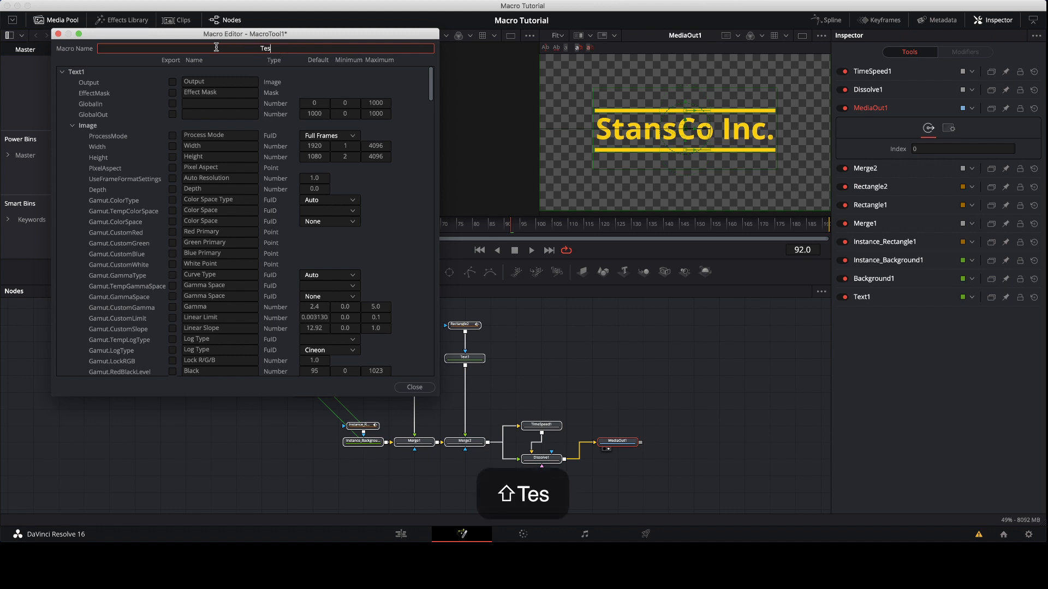
type("tTitle")
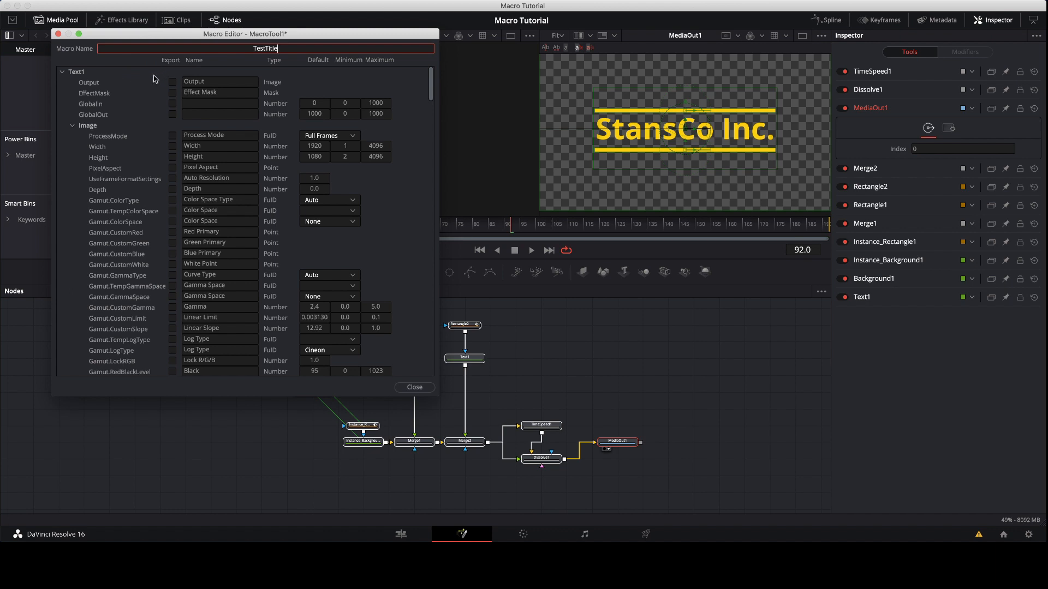
Collapse the node lists in the macro editor, reopen Text1 and fold its Image group to reach its Text parameters.
left_click(61, 72)
left_click(61, 147)
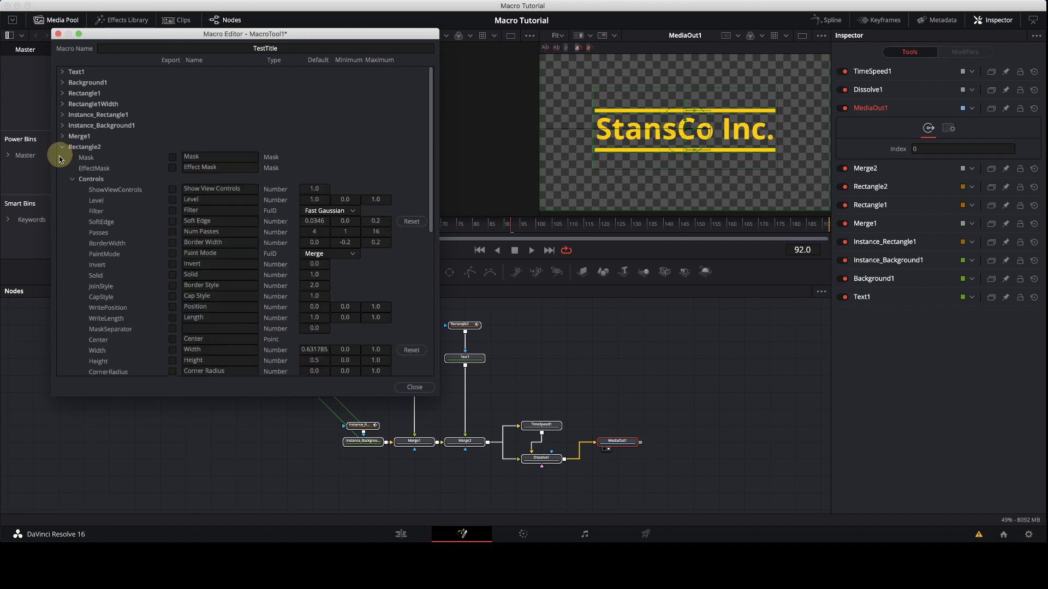
left_click(61, 147)
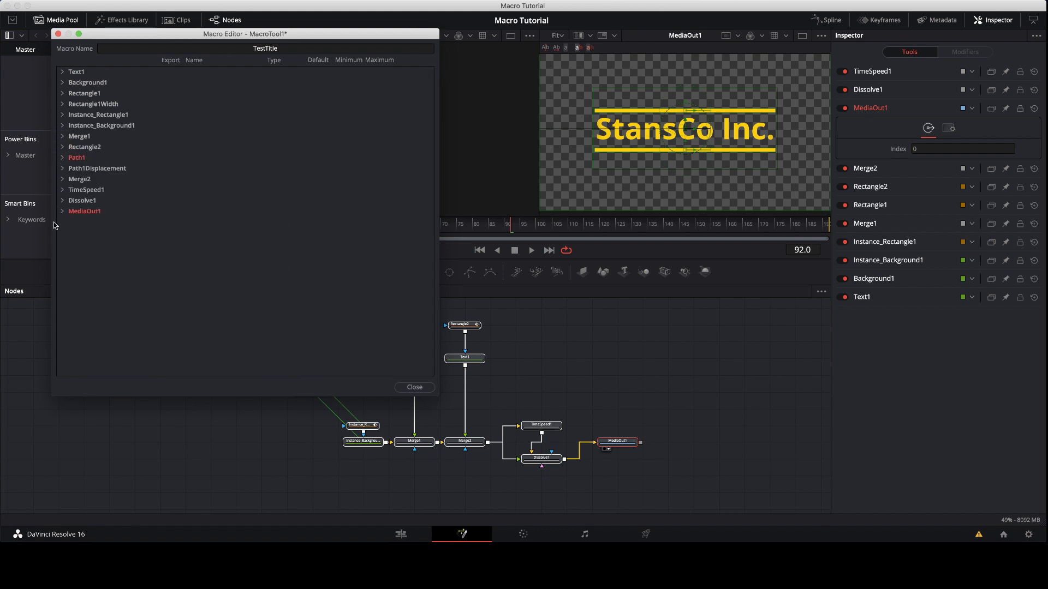
left_click(62, 72)
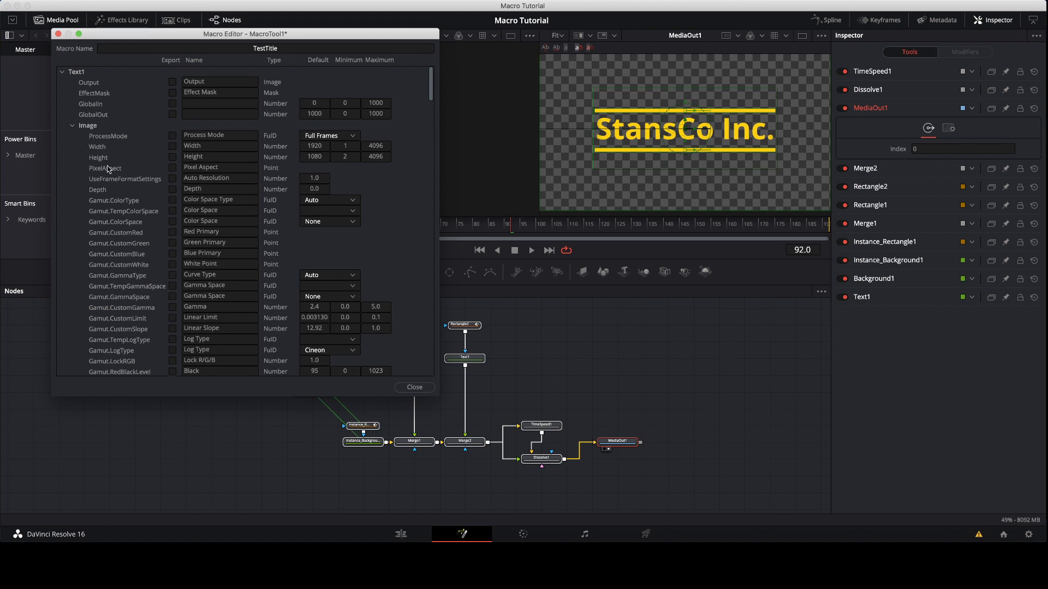
left_click(72, 126)
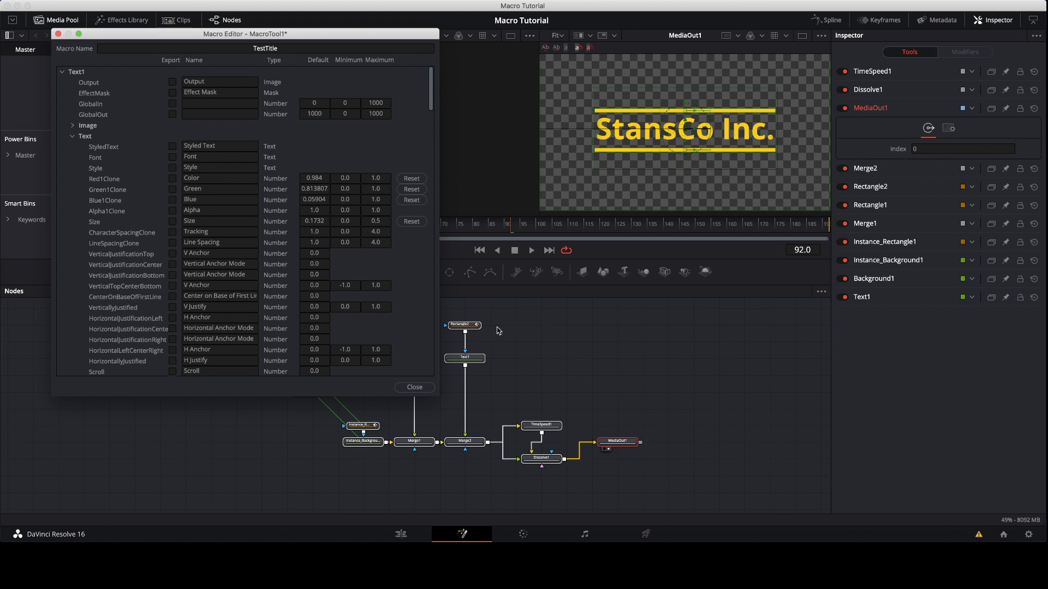
Examine Text1's text settings in the Inspector to compare them with the macro's parameter list.
left_click(472, 362)
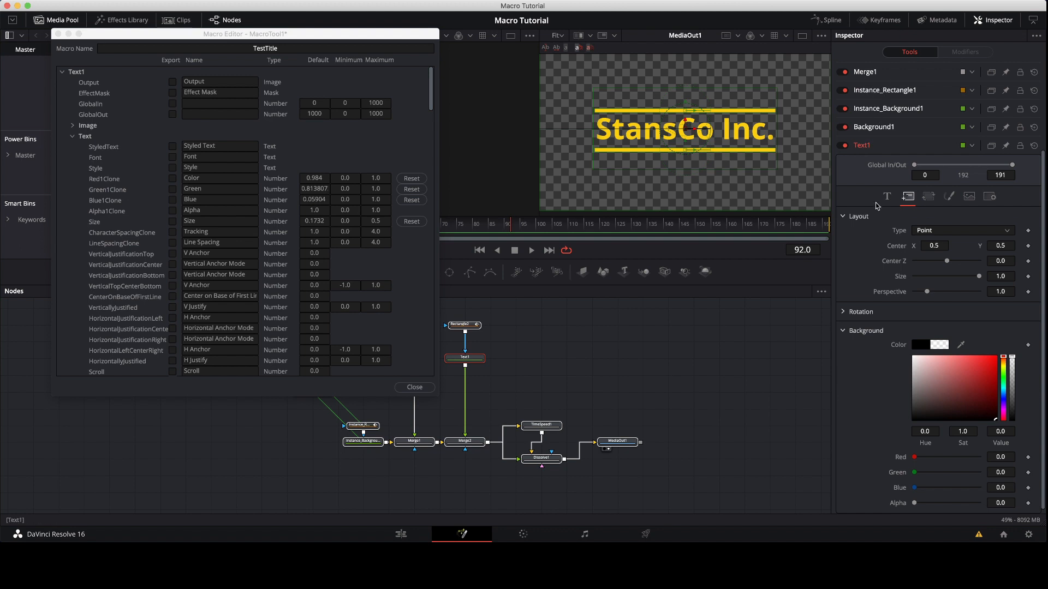
scroll(875, 202, "down", 1)
left_click(887, 192)
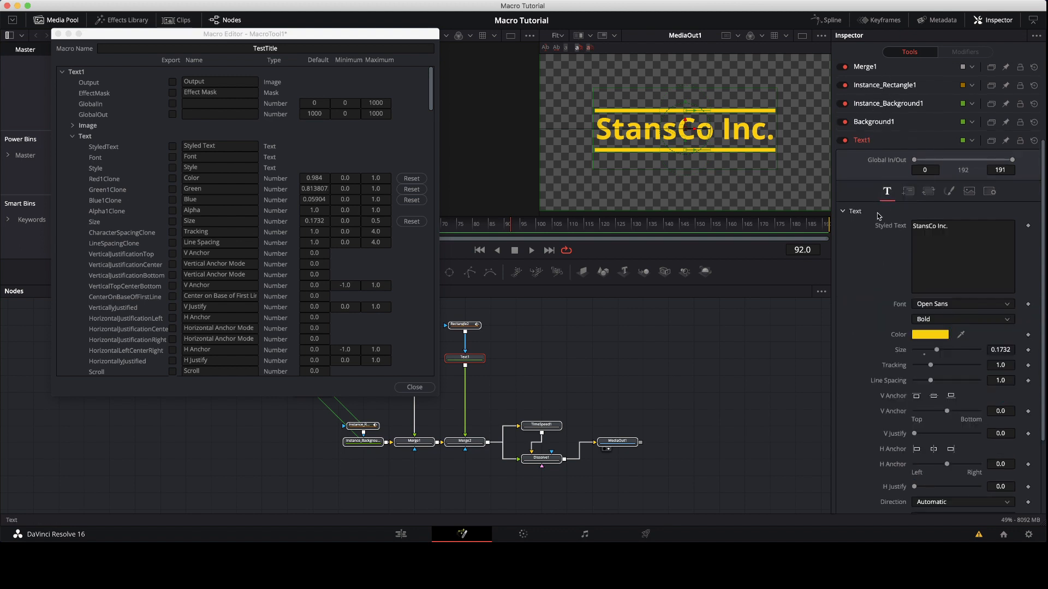
scroll(878, 216, "down", 5)
scroll(878, 217, "up", 2)
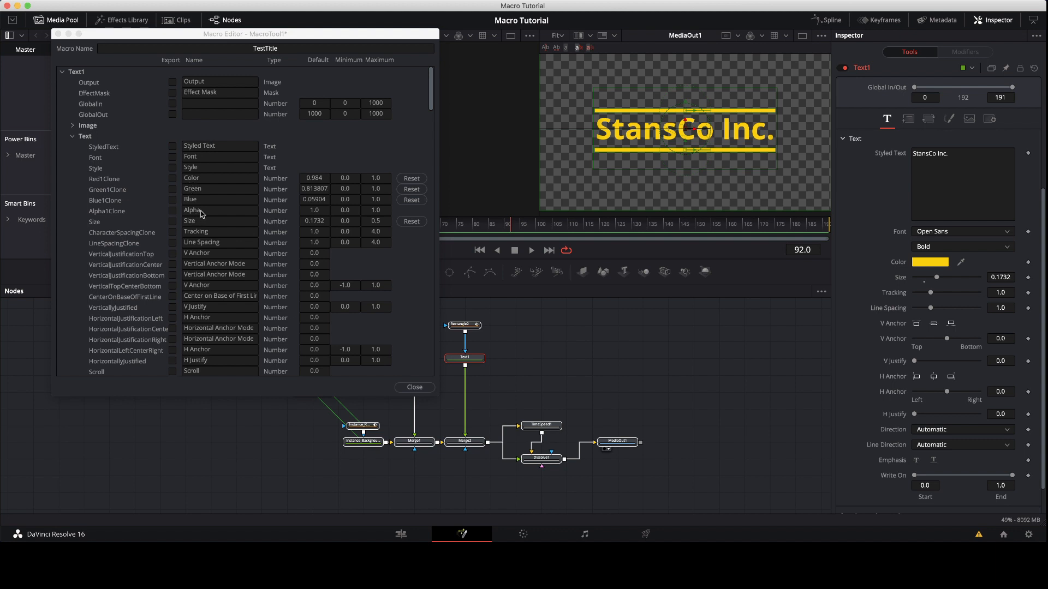
Mark Text1's StyledText, Font and Style parameters for export in the macro.
left_click(173, 147)
left_click(173, 157)
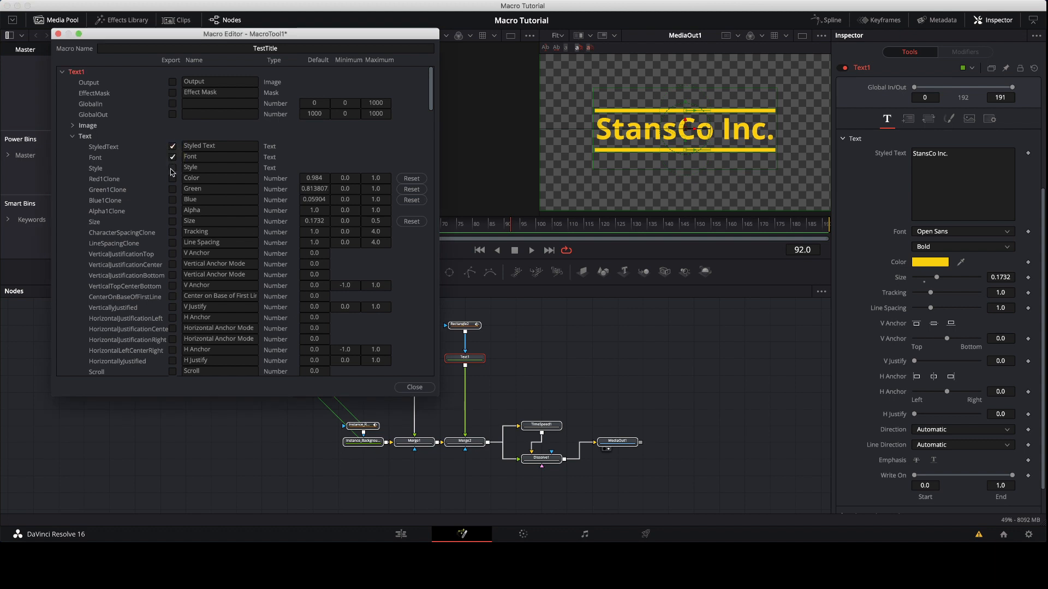
left_click(172, 168)
Export Text1's Red1Clone, Green1Clone and Blue1Clone parameters, and rename the Red1Clone label as "Text Colour".
left_click(173, 180)
left_click_drag(212, 178, 165, 179)
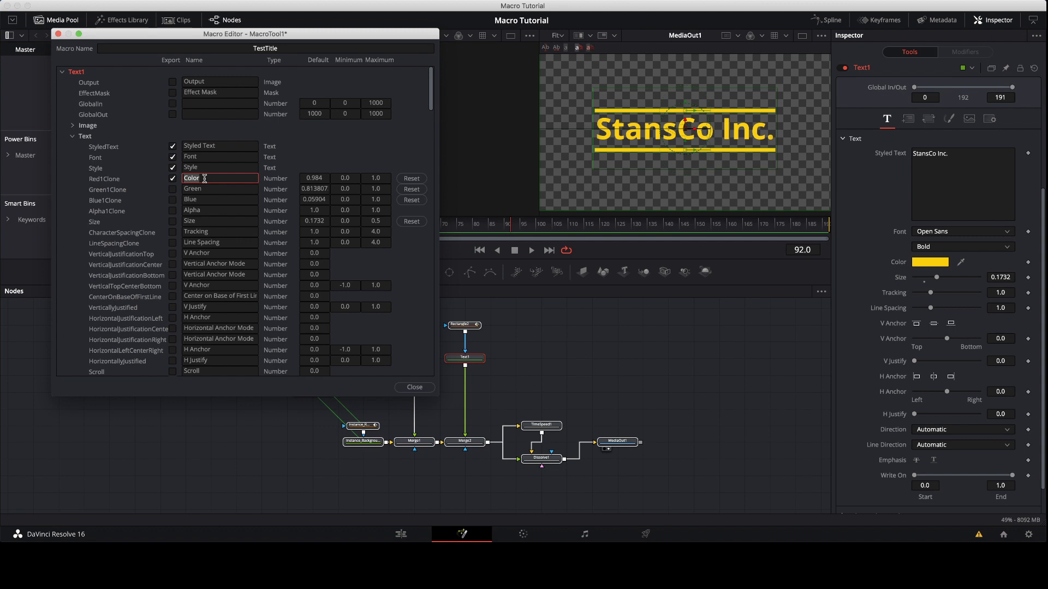
key("shift")
type("T")
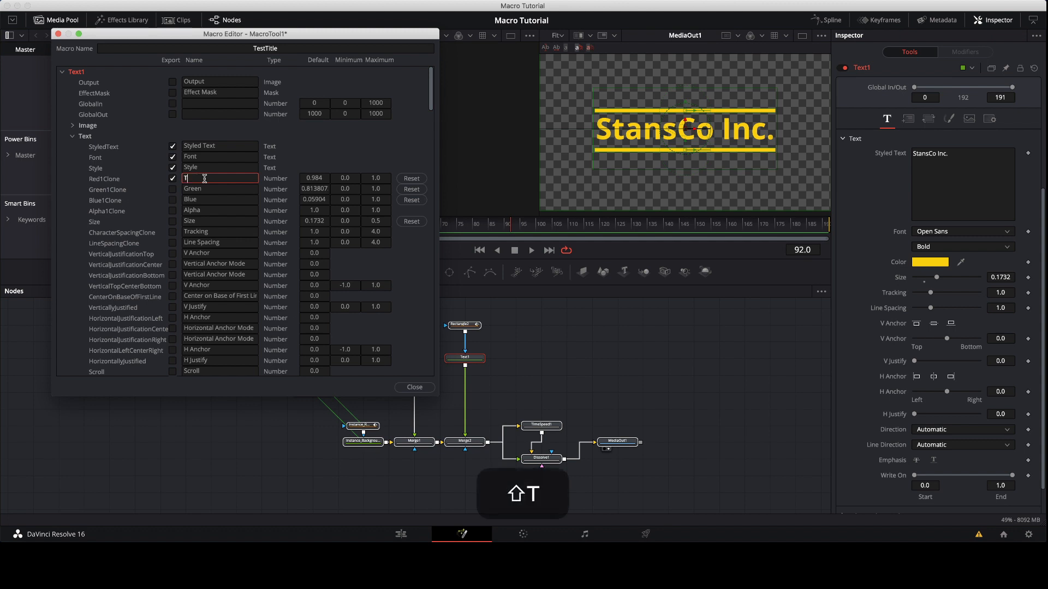
type("ext Colour")
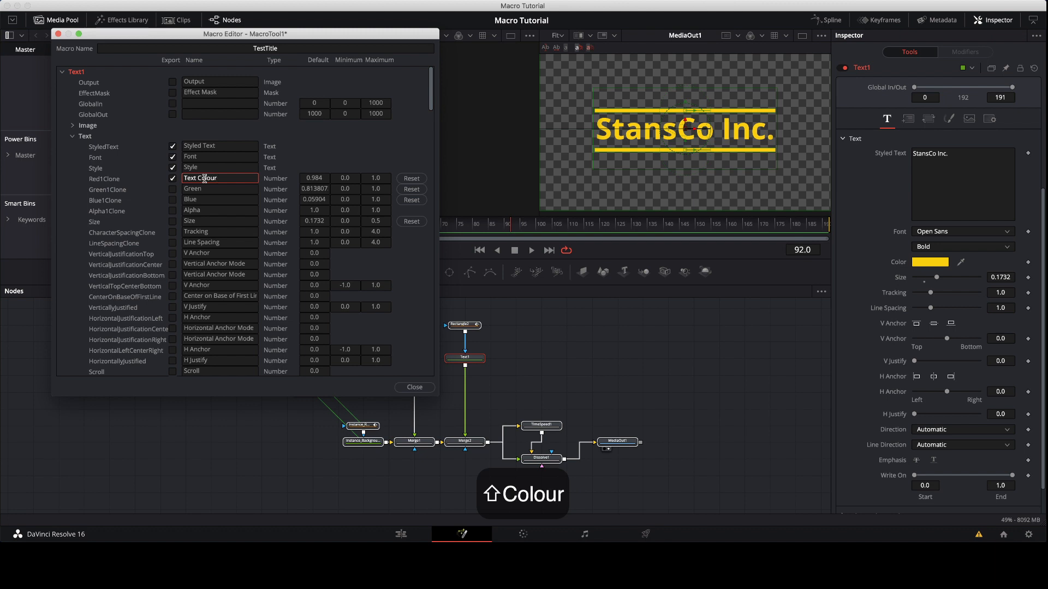
left_click(173, 189)
left_click(173, 201)
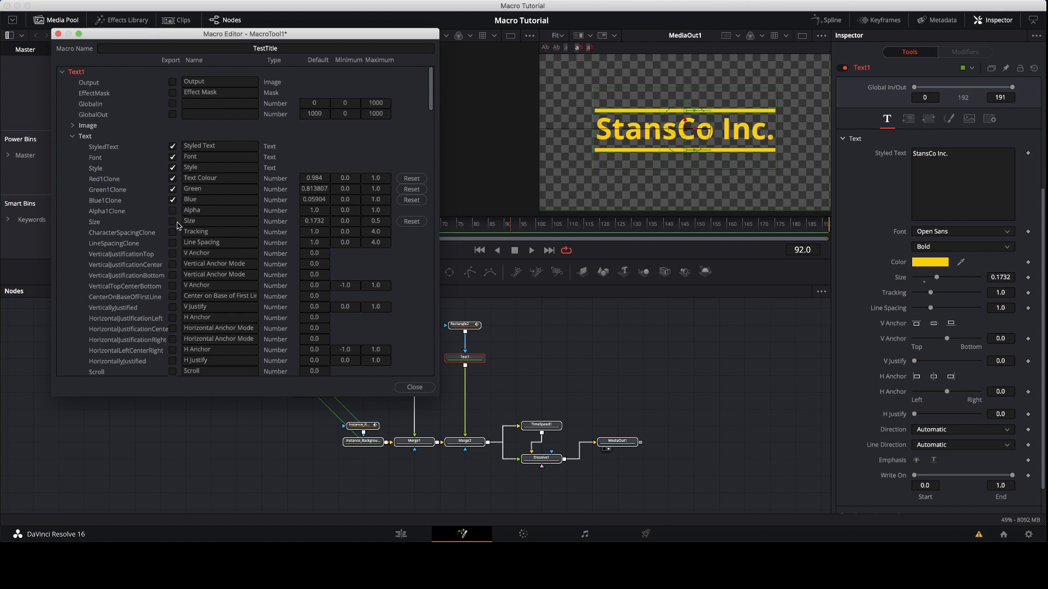
Mark Text1's Size and CharacterSpacingClone (Tracking) parameters for export.
left_click(173, 222)
left_click(172, 234)
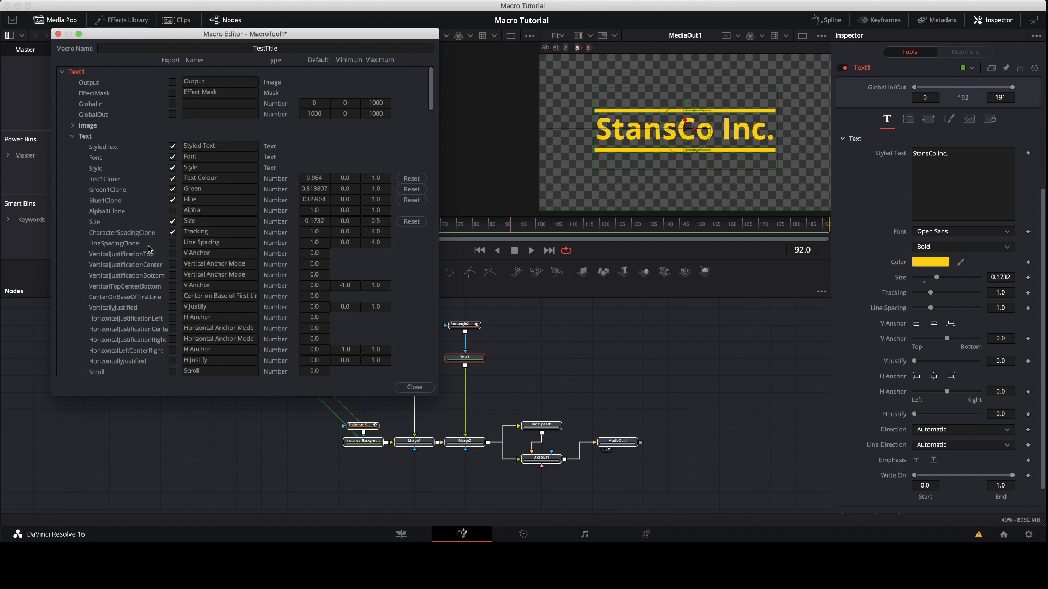
Mark the Center parameter in Text1's Layout group for export in the macro.
left_click(72, 137)
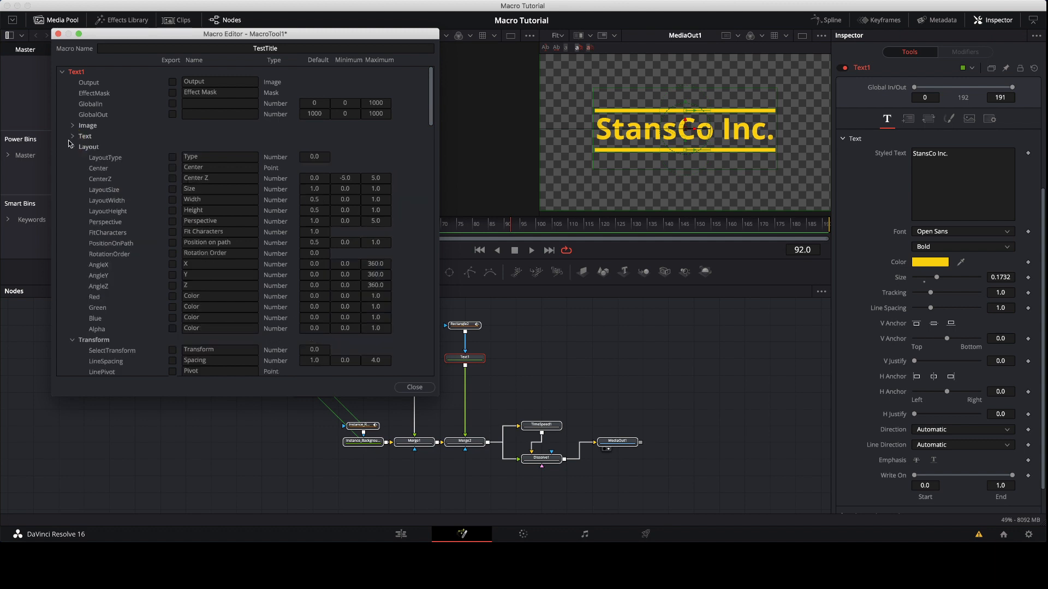
left_click(909, 119)
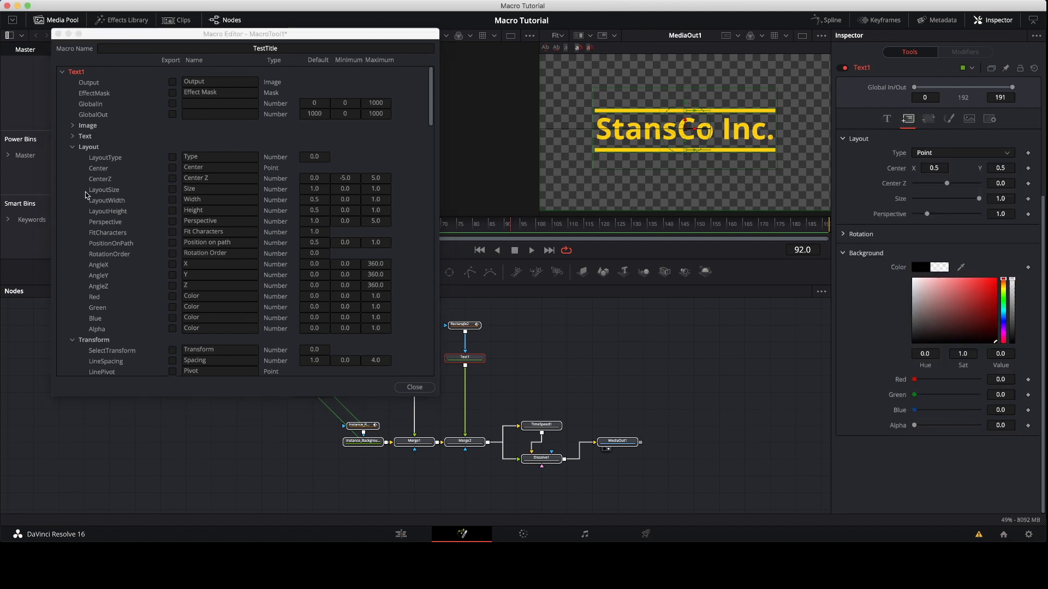
left_click(172, 168)
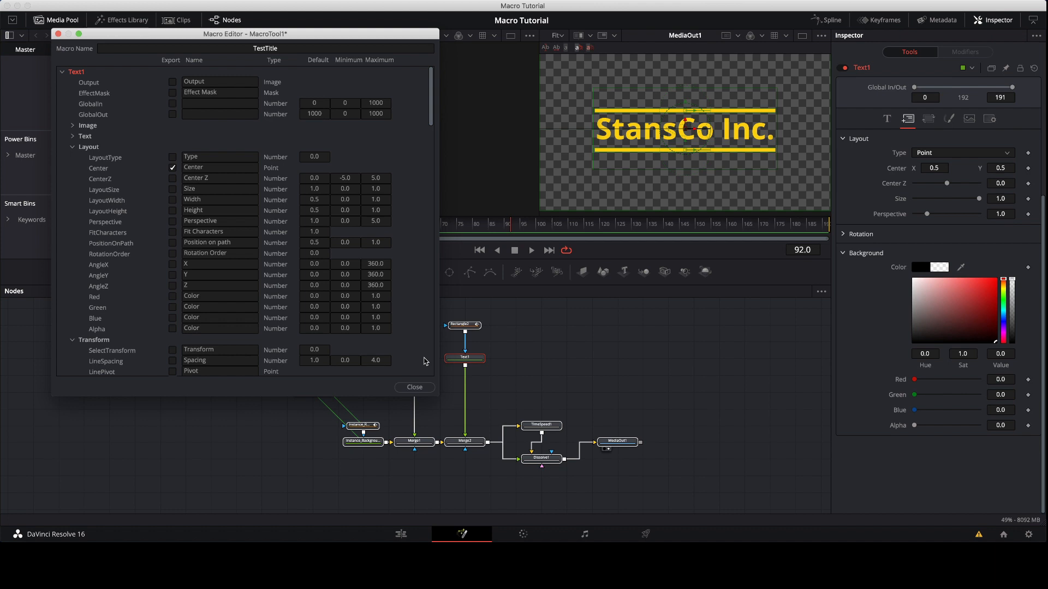
Close the macro editor, choose to keep the changes, and name the macro file "Test Title.setting".
left_click(415, 387)
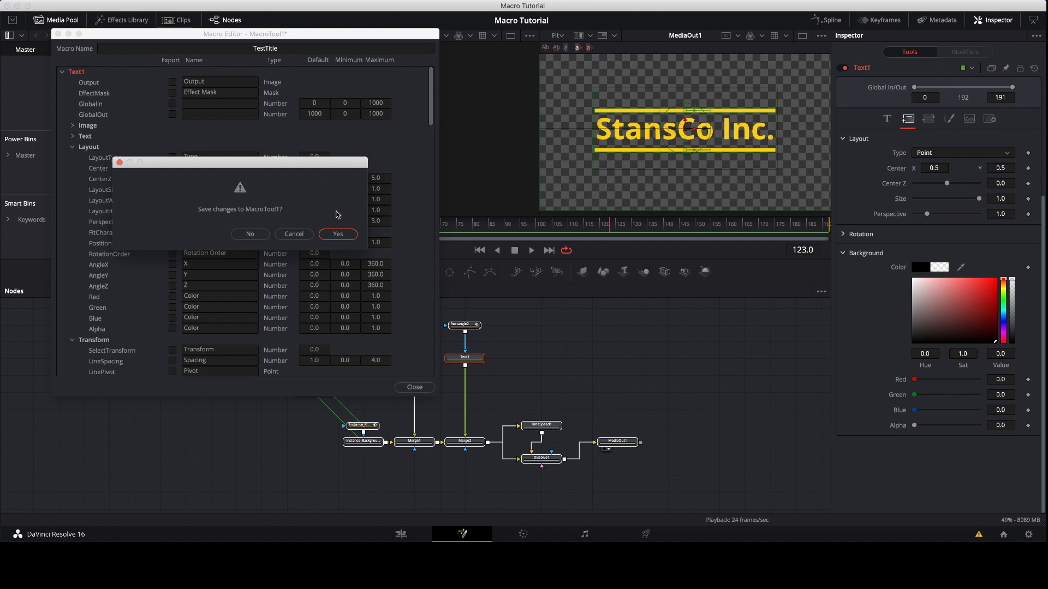
left_click(339, 234)
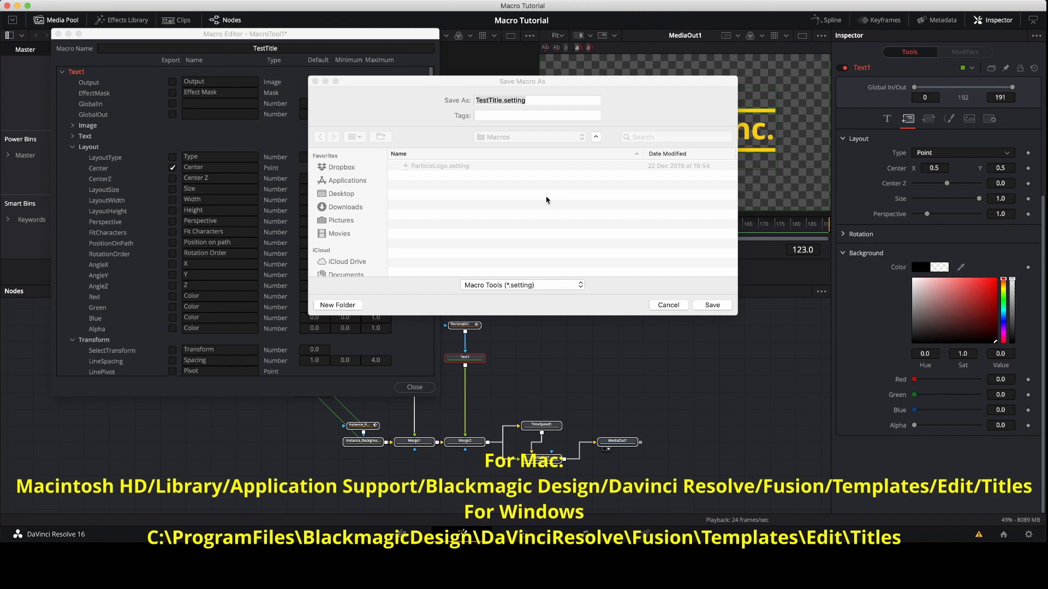
left_click(490, 100)
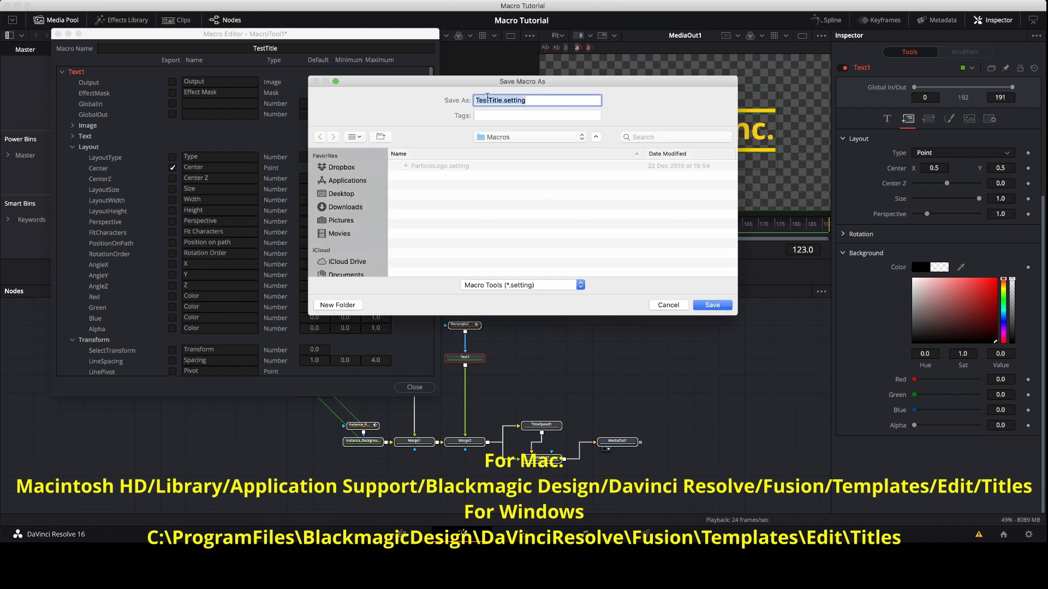
left_click(488, 100)
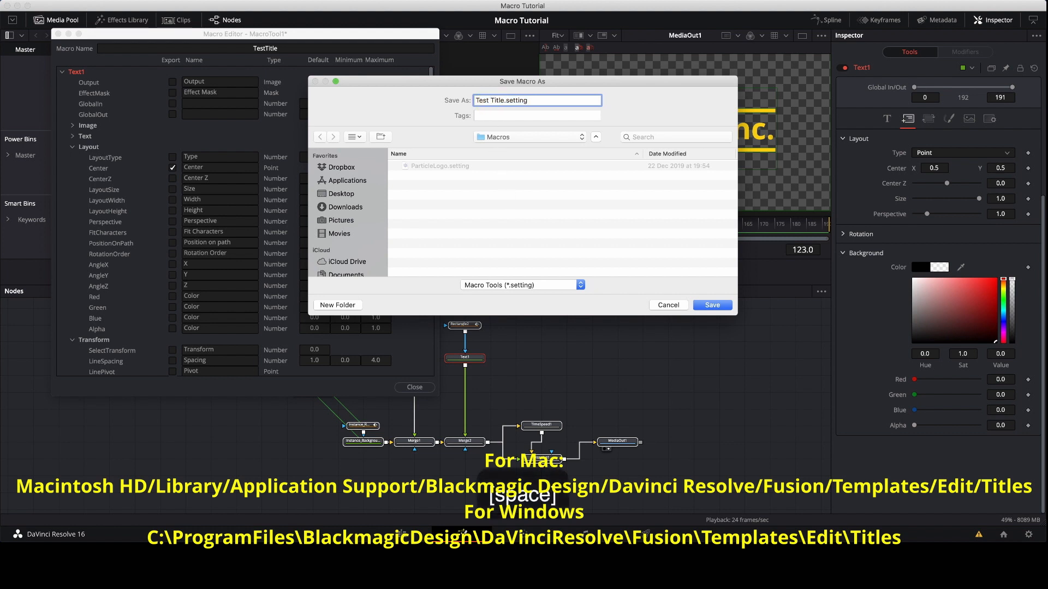
Save the macro in Macintosh HD/Library/Application Support/Blackmagic Design/DaVinci Resolve/Fusion/Templates/Edit/Titles.
scroll(353, 233, "down", 5)
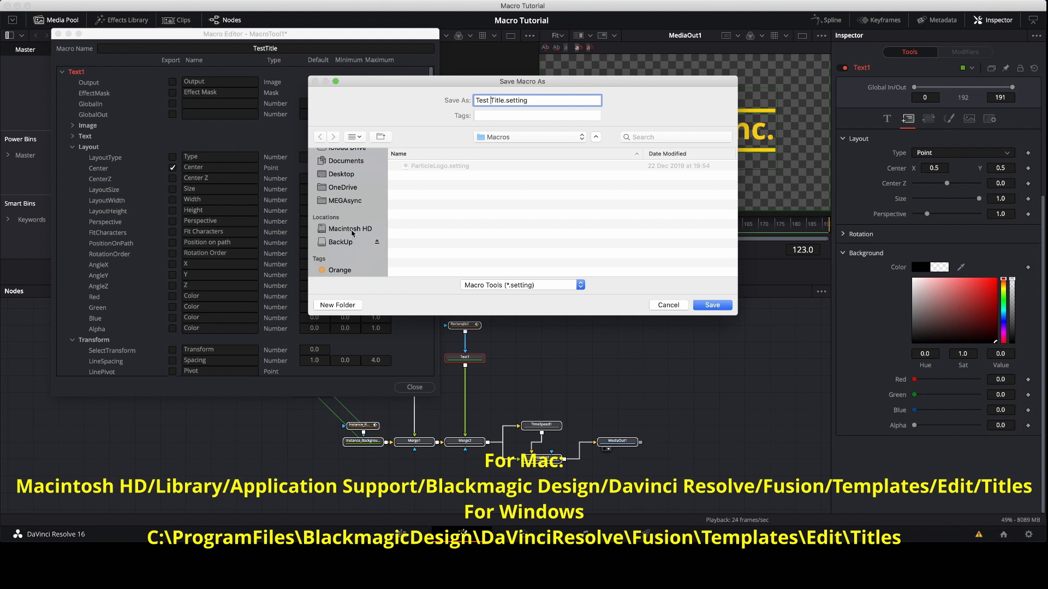
left_click(351, 229)
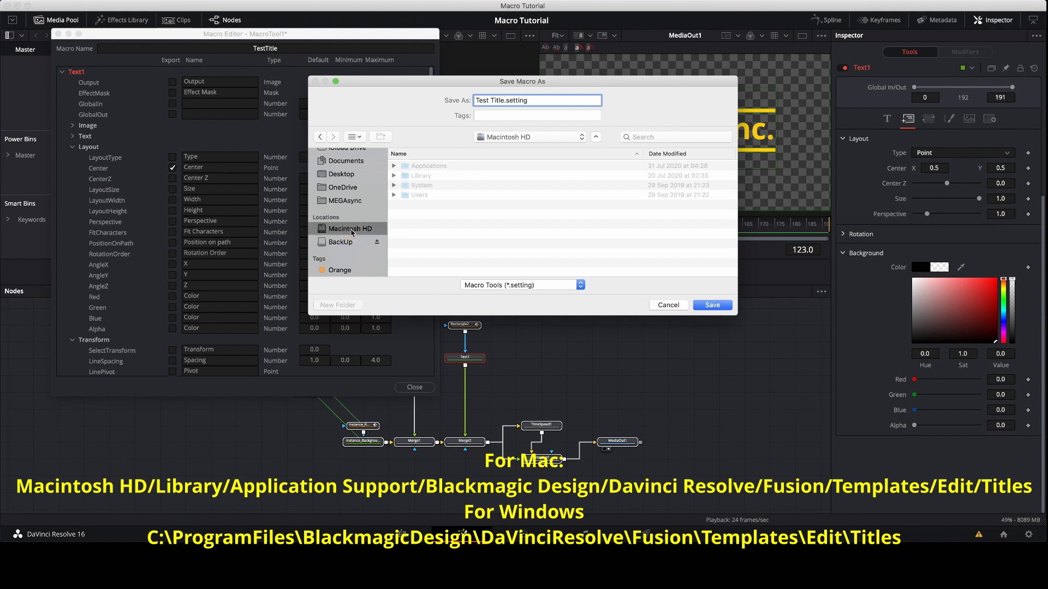
double_click(429, 176)
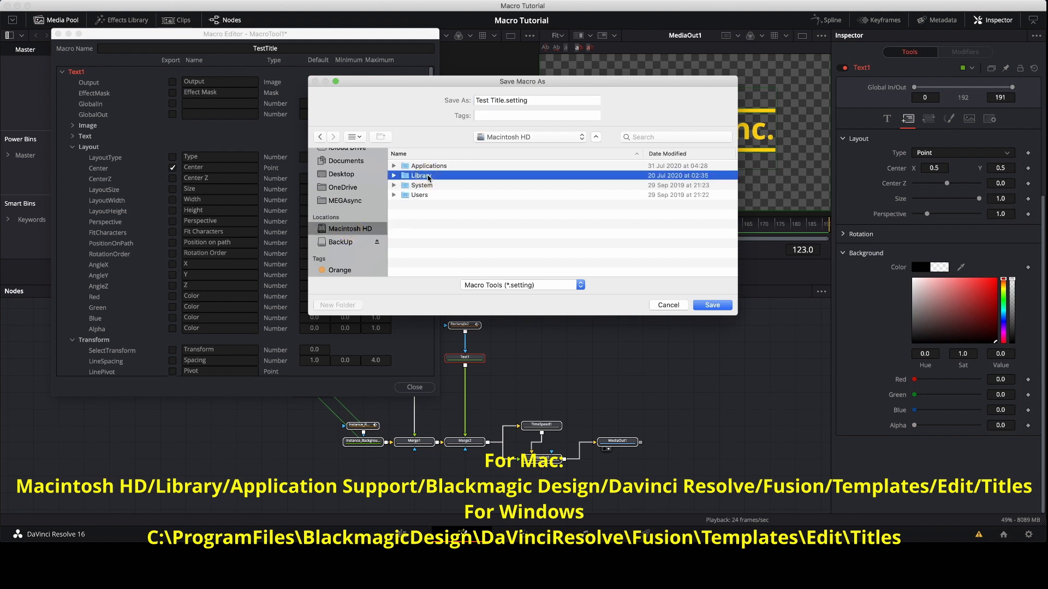
double_click(434, 176)
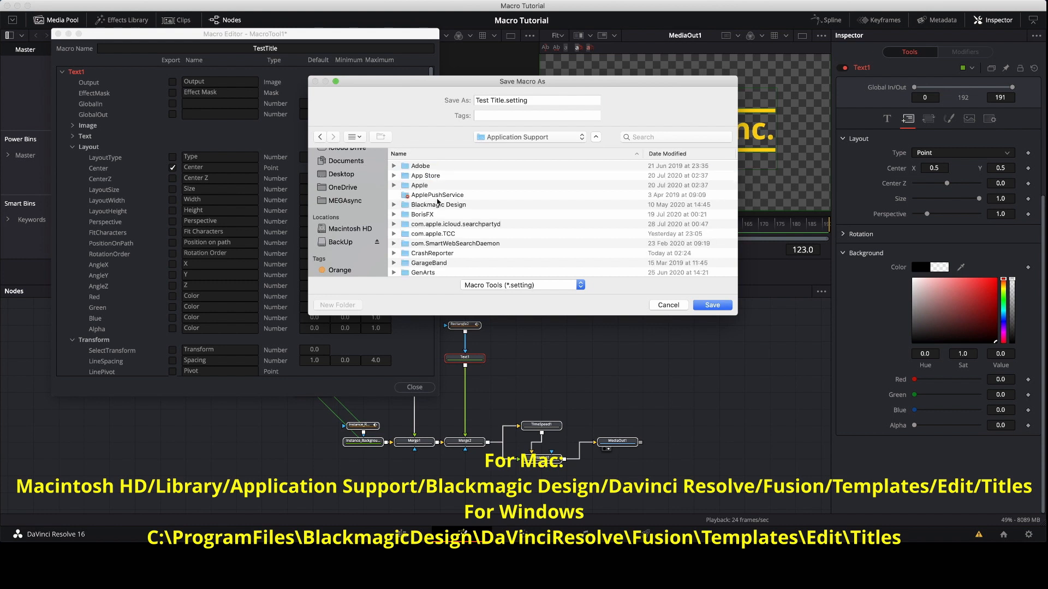
double_click(438, 205)
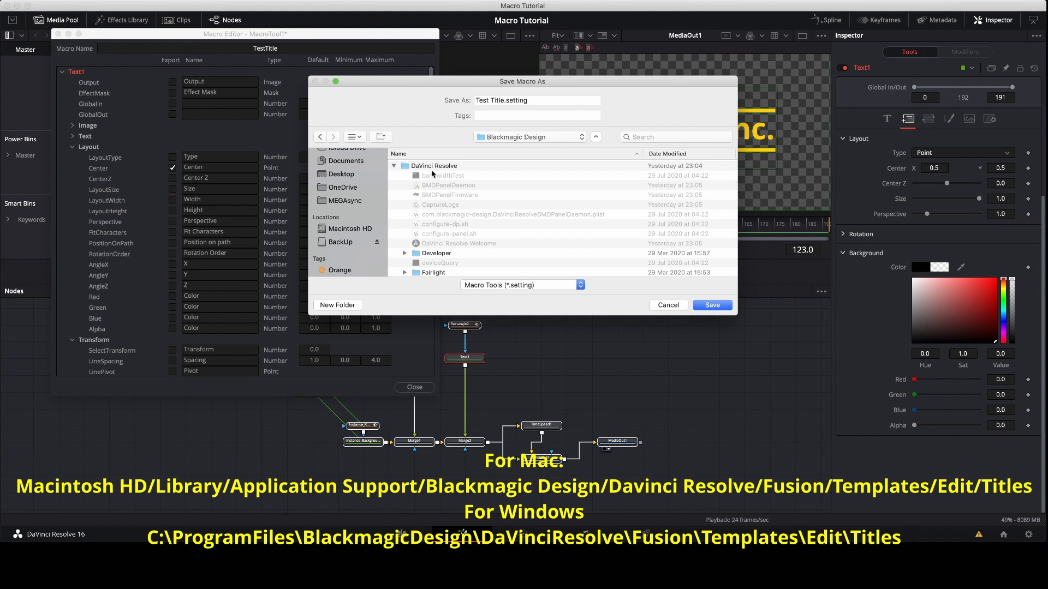
scroll(437, 180, "down", 3)
scroll(441, 189, "down", 3)
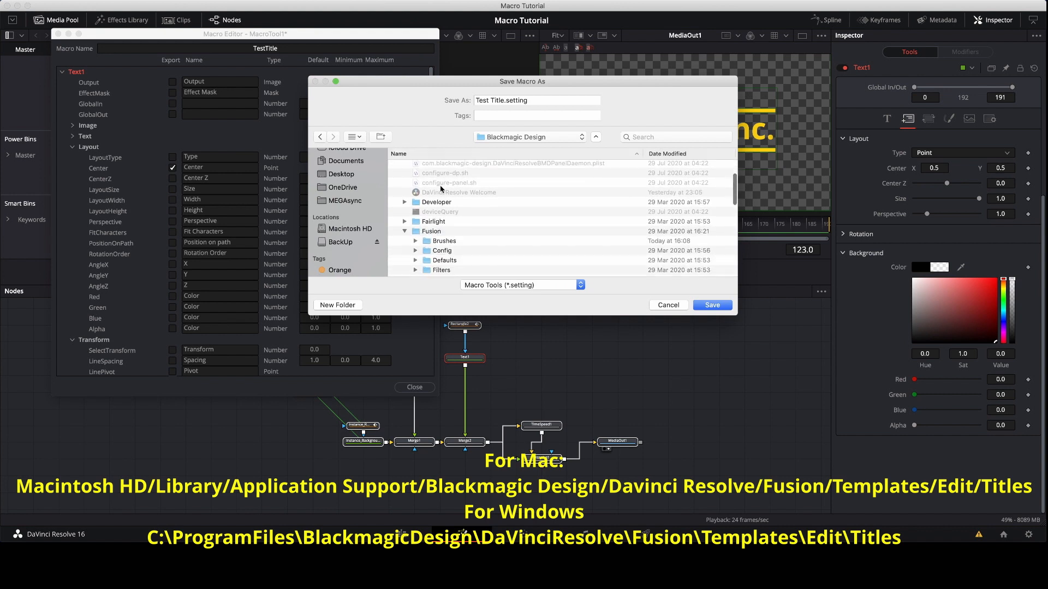
scroll(441, 212, "down", 5)
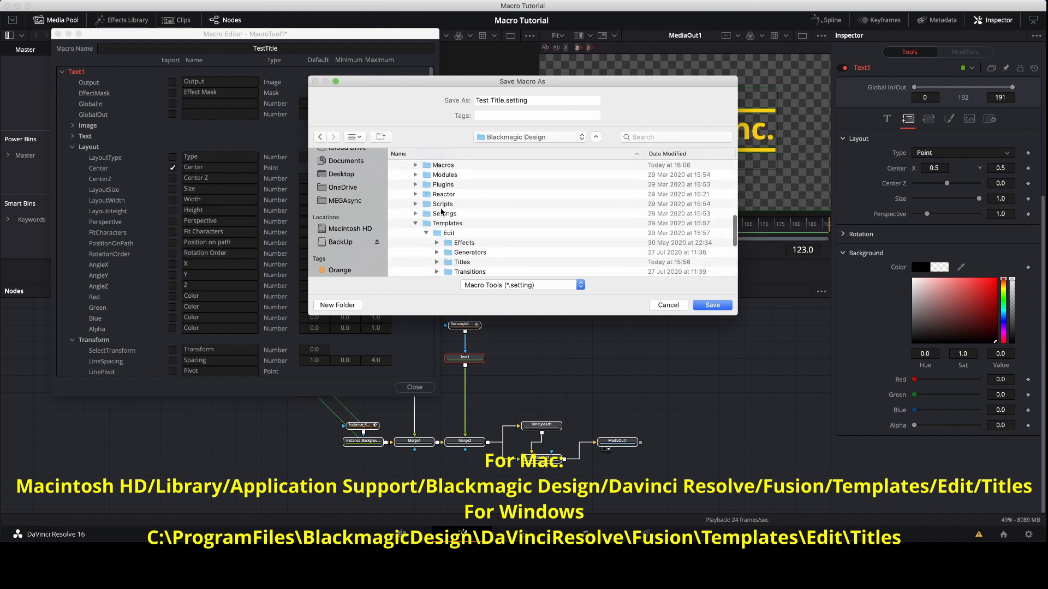
scroll(431, 211, "down", 2)
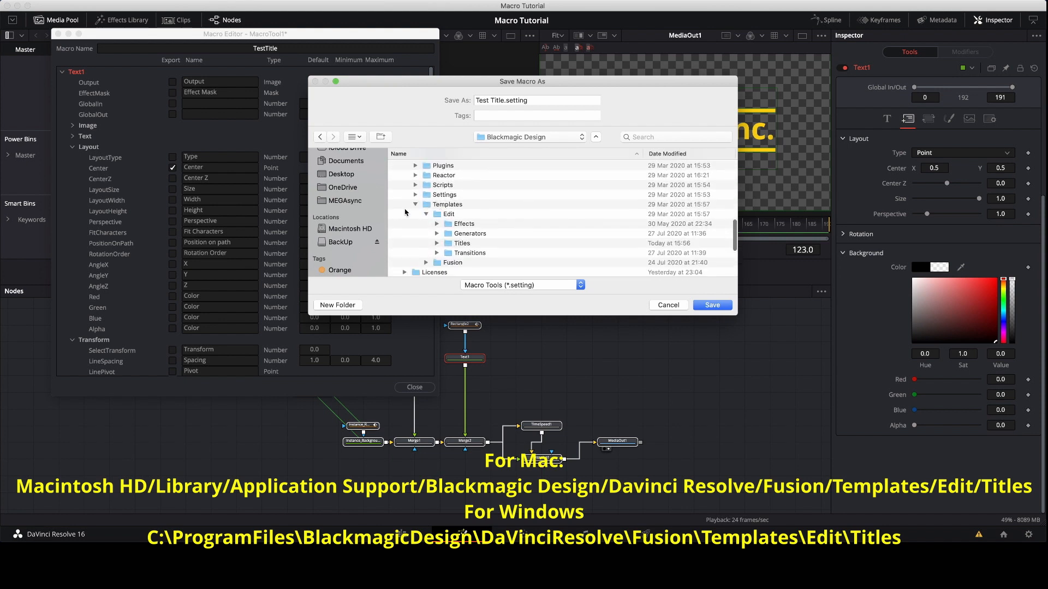
double_click(448, 205)
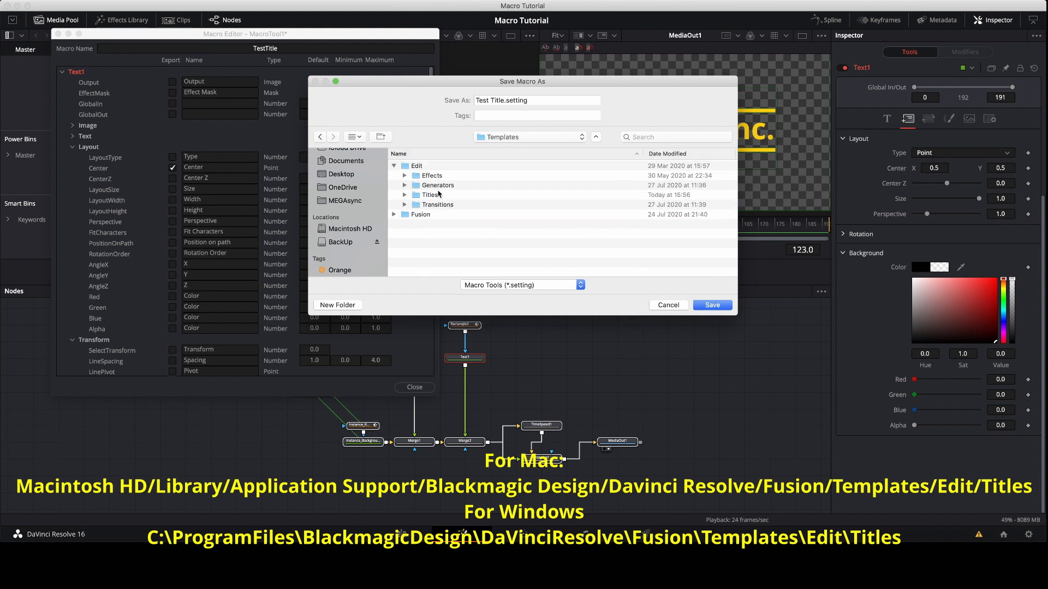
double_click(416, 167)
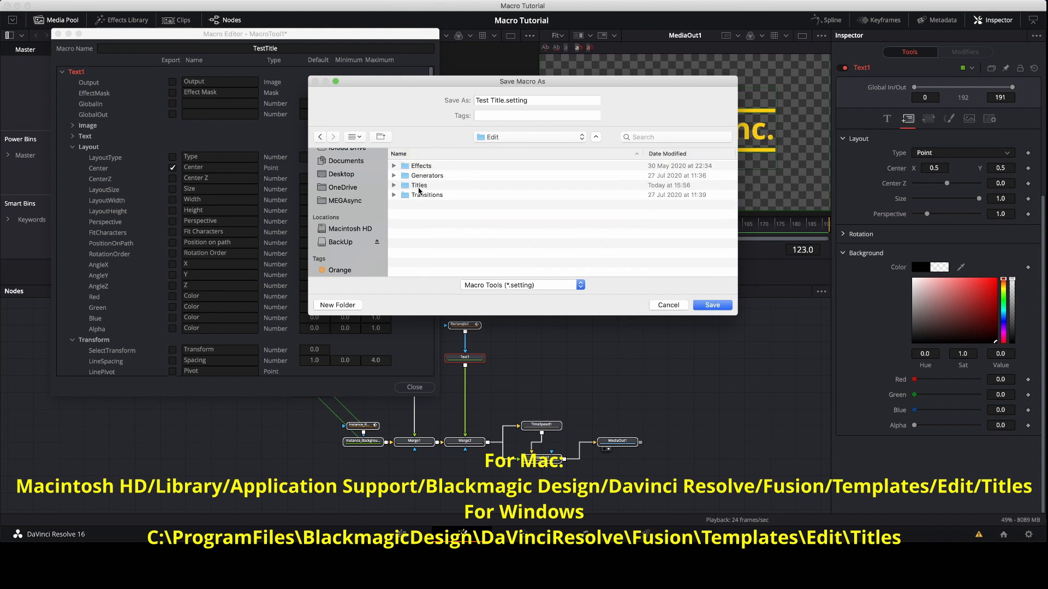
double_click(419, 186)
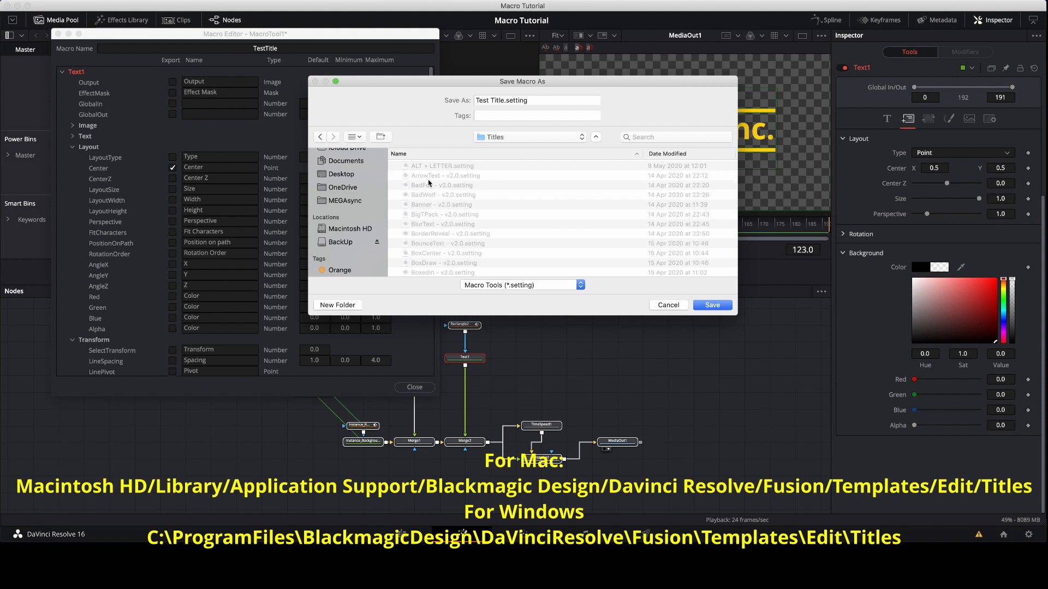
left_click(712, 307)
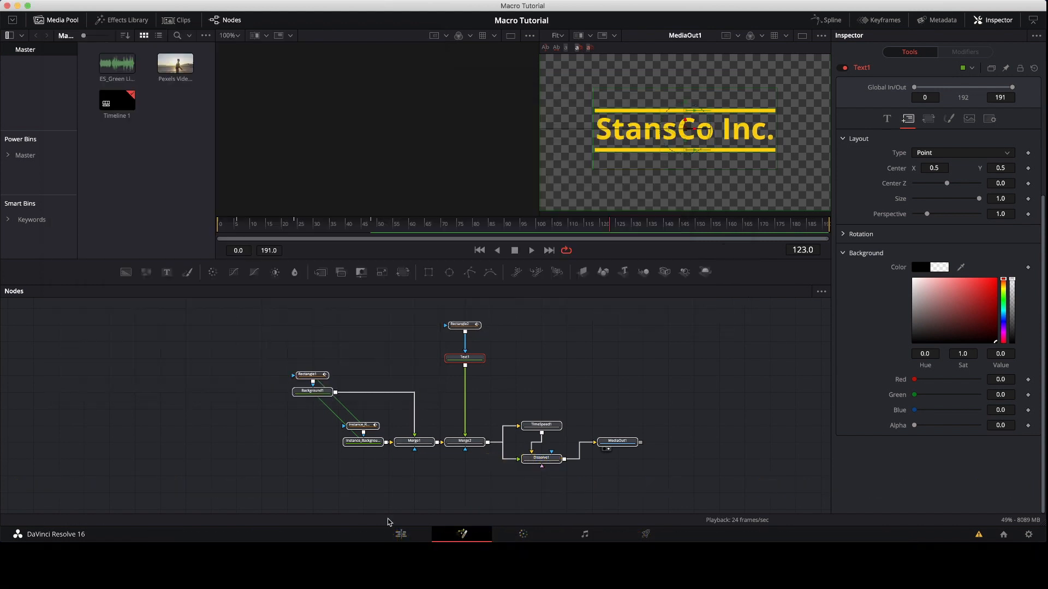
Return to the Edit page and quit DaVinci Resolve so that a restart loads the new title template.
left_click(400, 535)
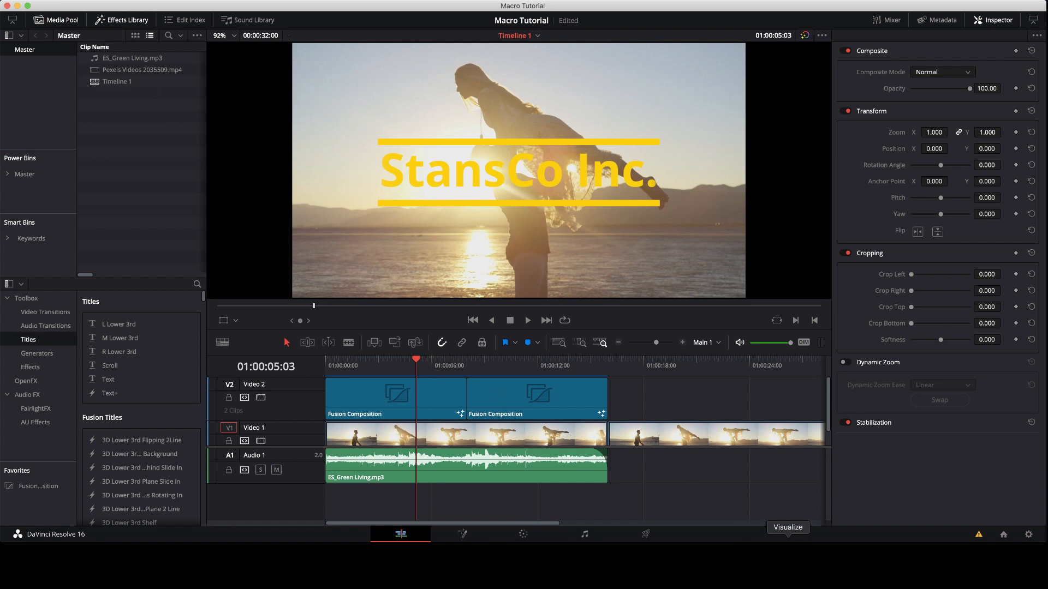
left_click(44, 1)
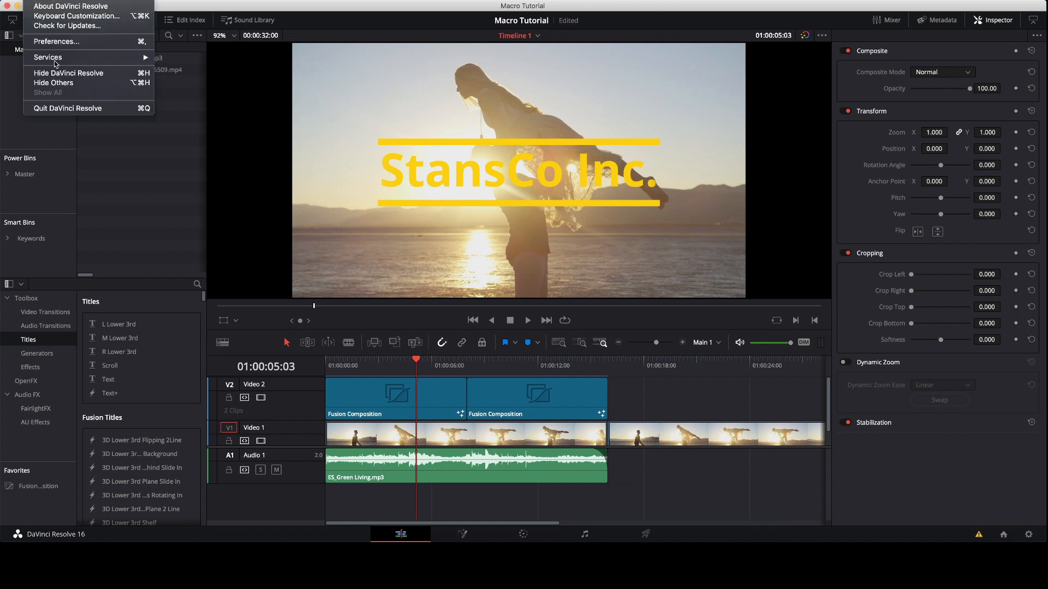
left_click(72, 109)
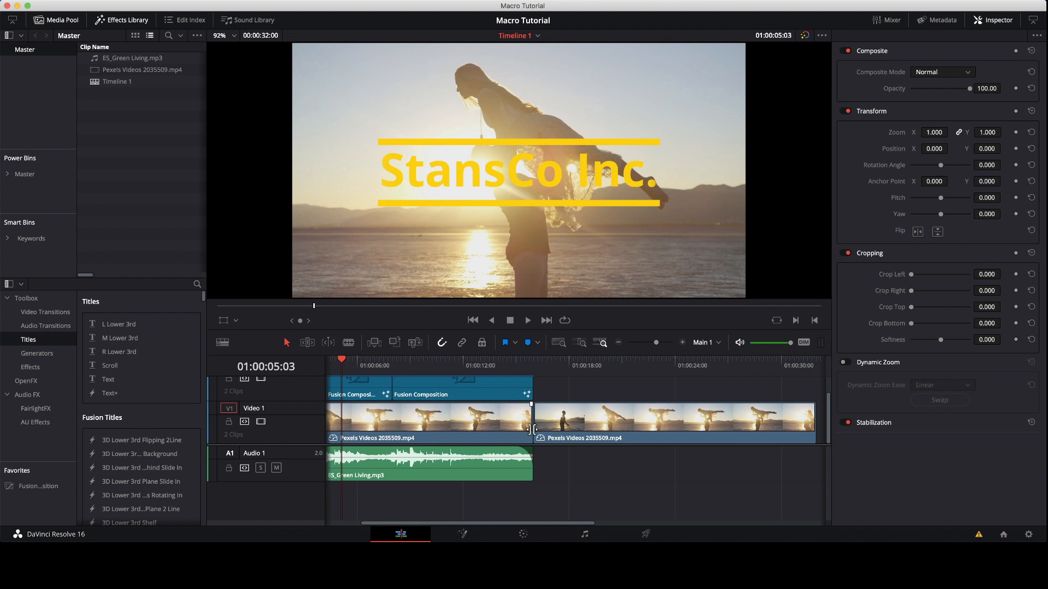
Search the title effects for "test" and place Test Title on Video 2 above the second video clip.
scroll(530, 432, "up", 1)
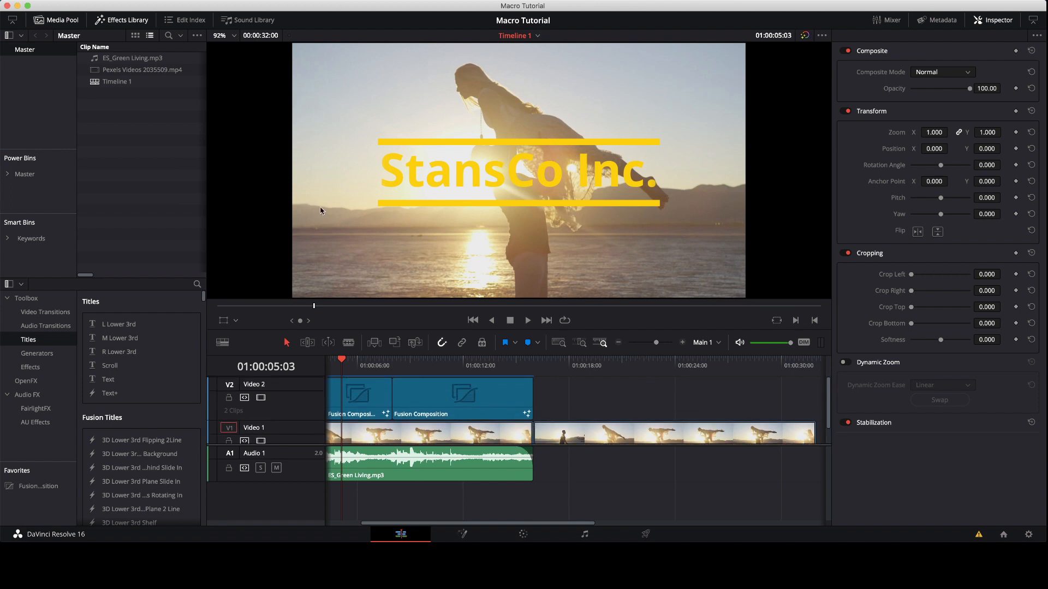
left_click(125, 22)
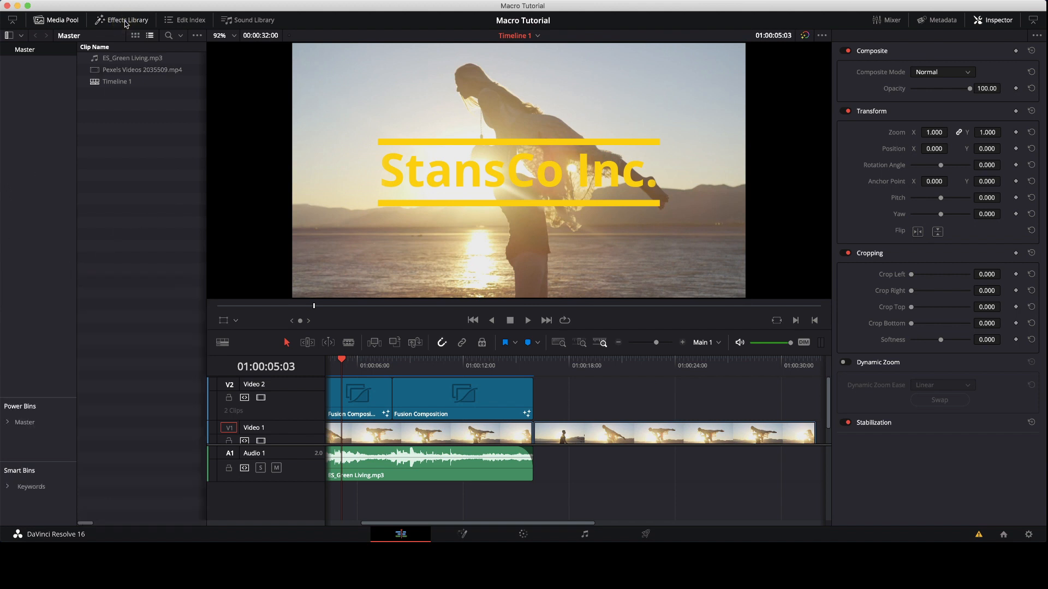
left_click(126, 21)
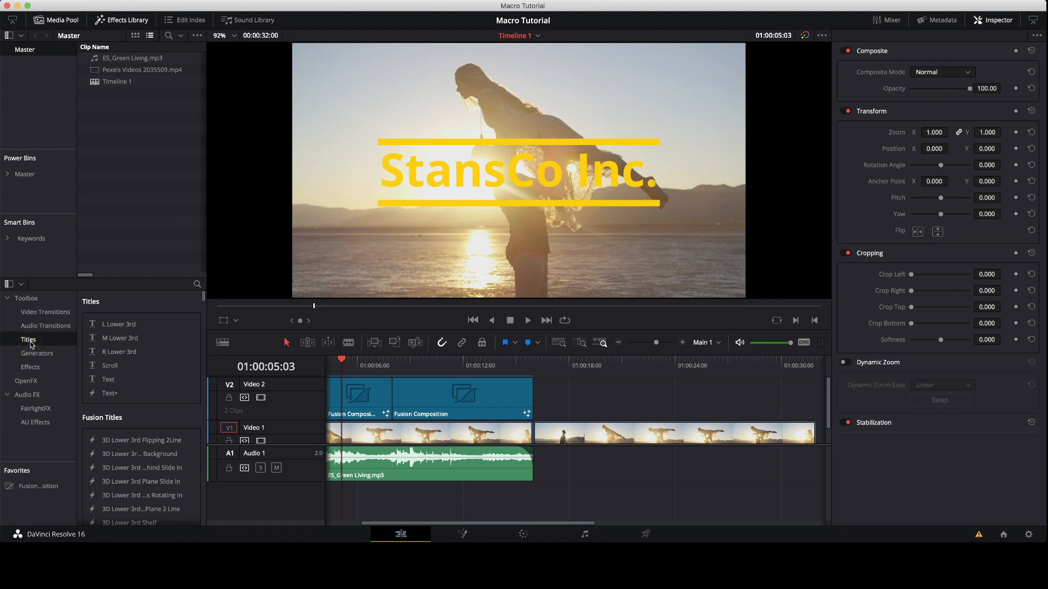
left_click(197, 284)
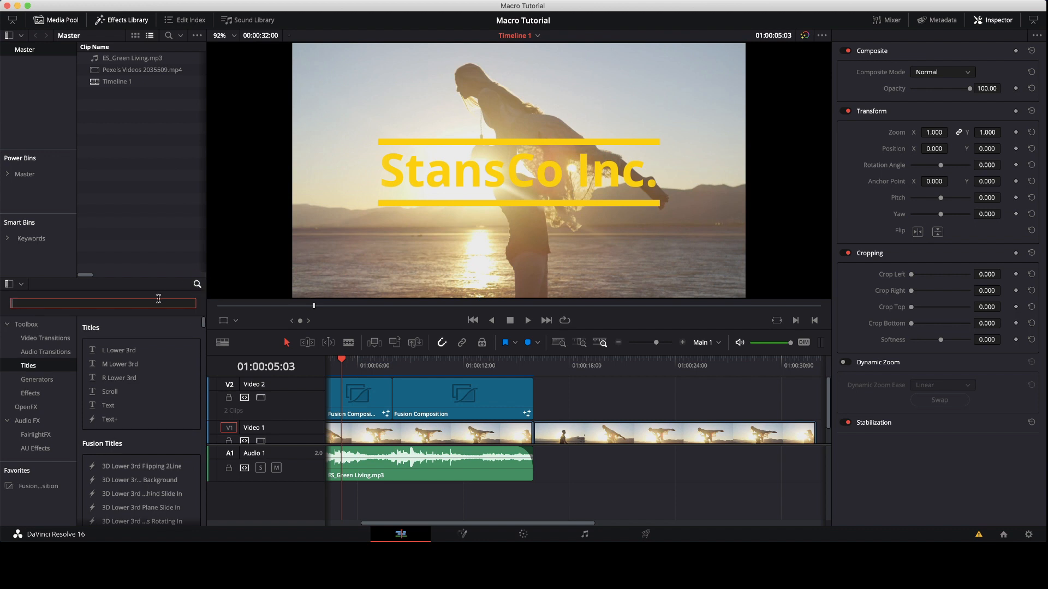
type("test")
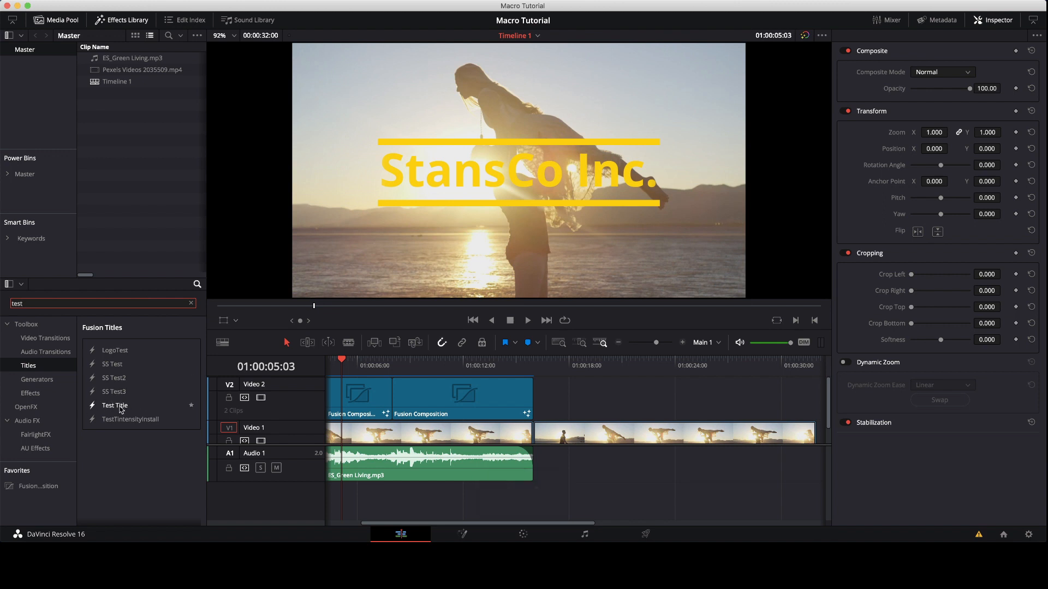
left_click_drag(115, 407, 553, 405)
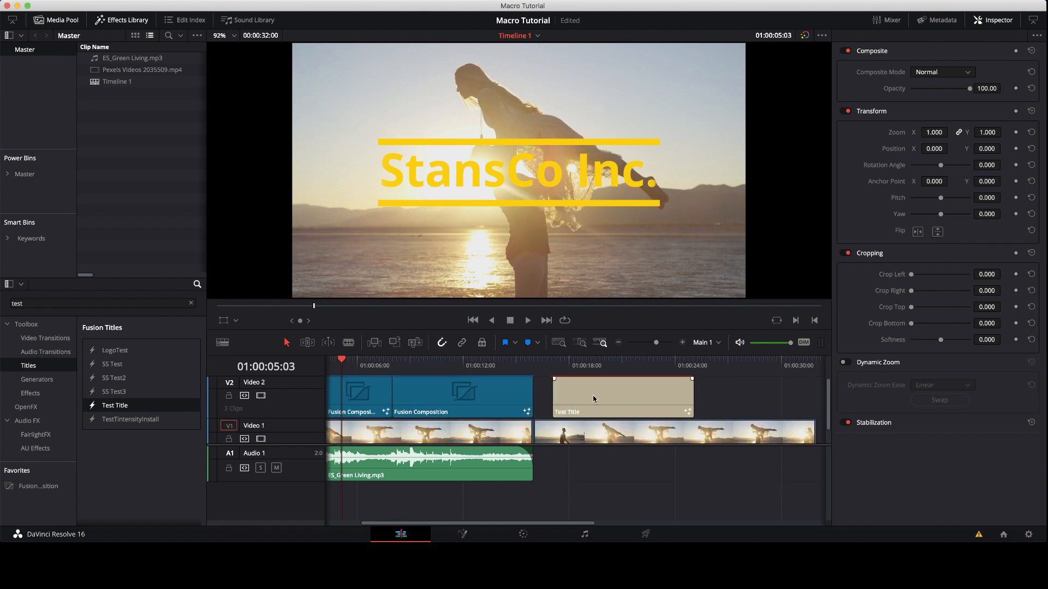
Play the Test Title clip from its start to check its animation and exported controls.
left_click_drag(529, 360, 553, 362)
left_click(584, 414)
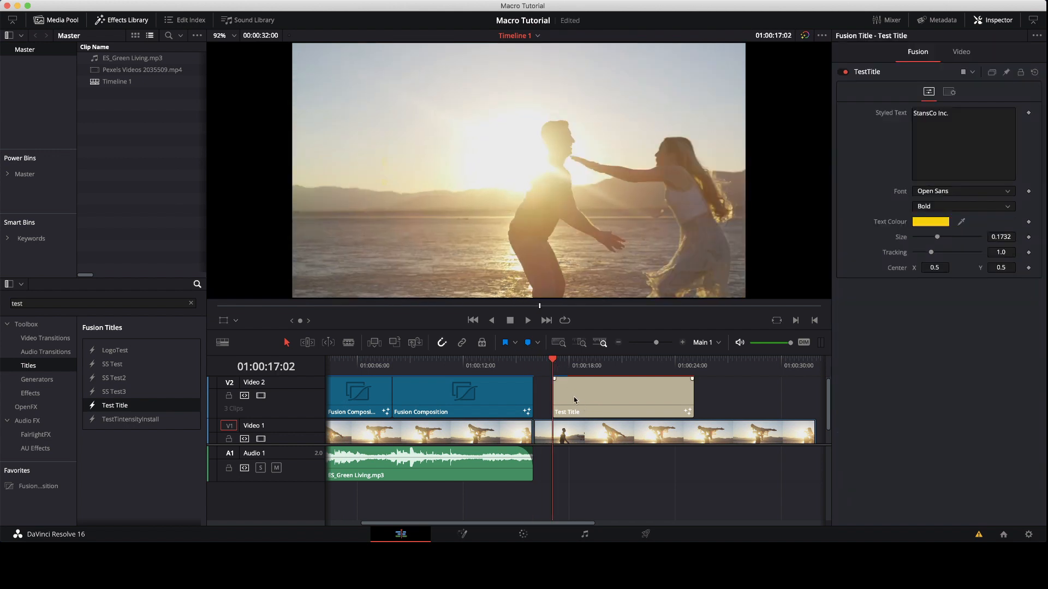
left_click(603, 396)
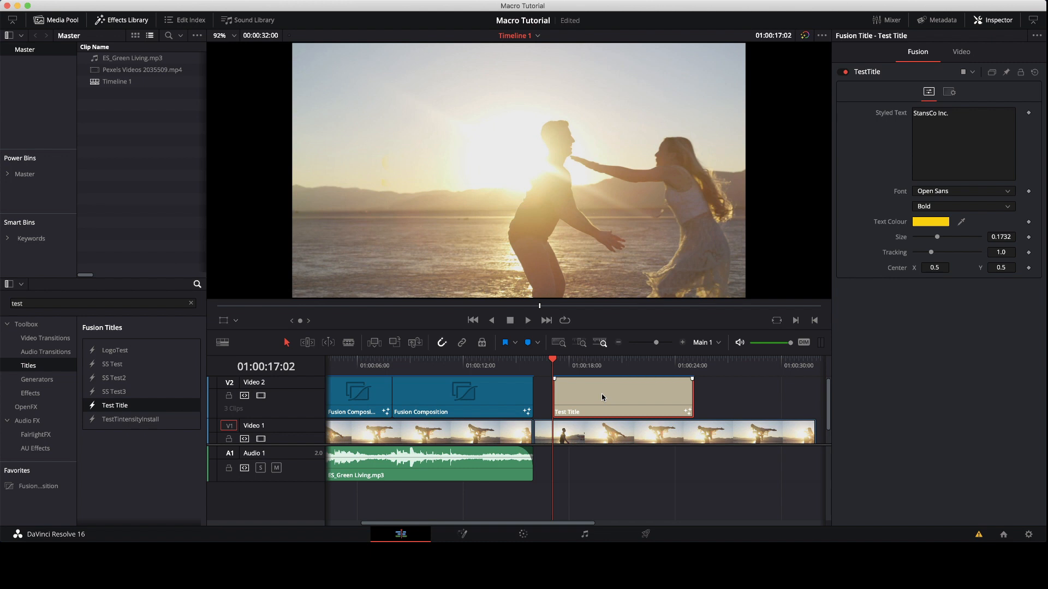
key("space")
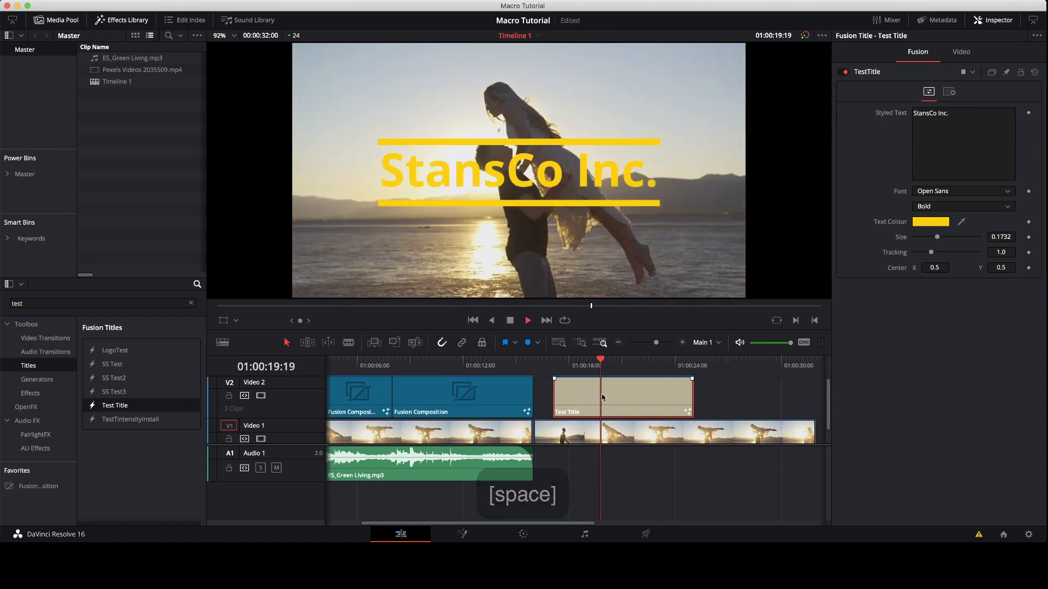
key("space")
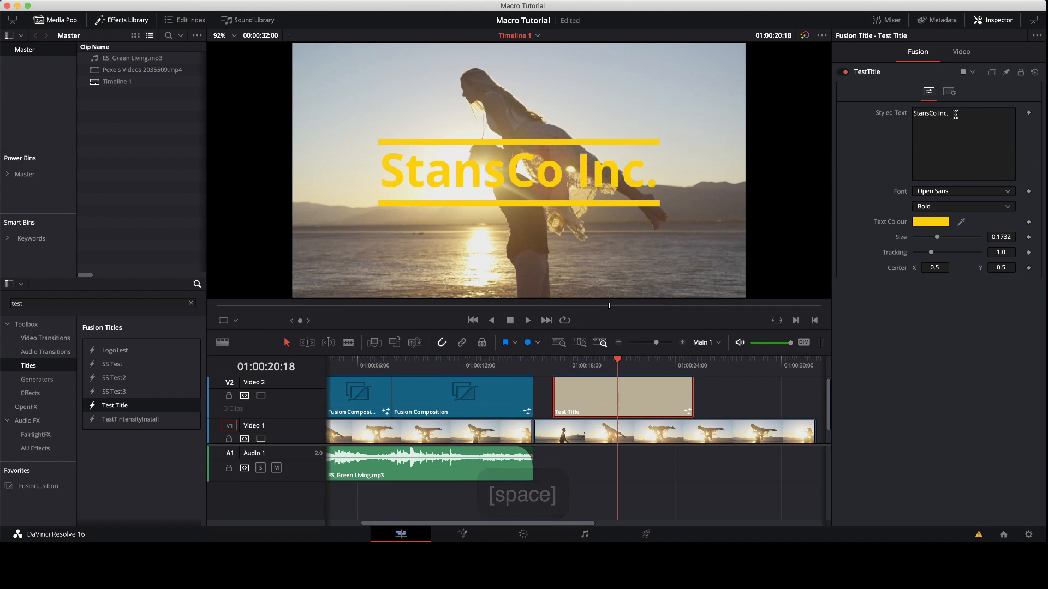
Replace the Test Title clip's Styled Text with a person's first name.
left_click_drag(958, 113, 881, 115)
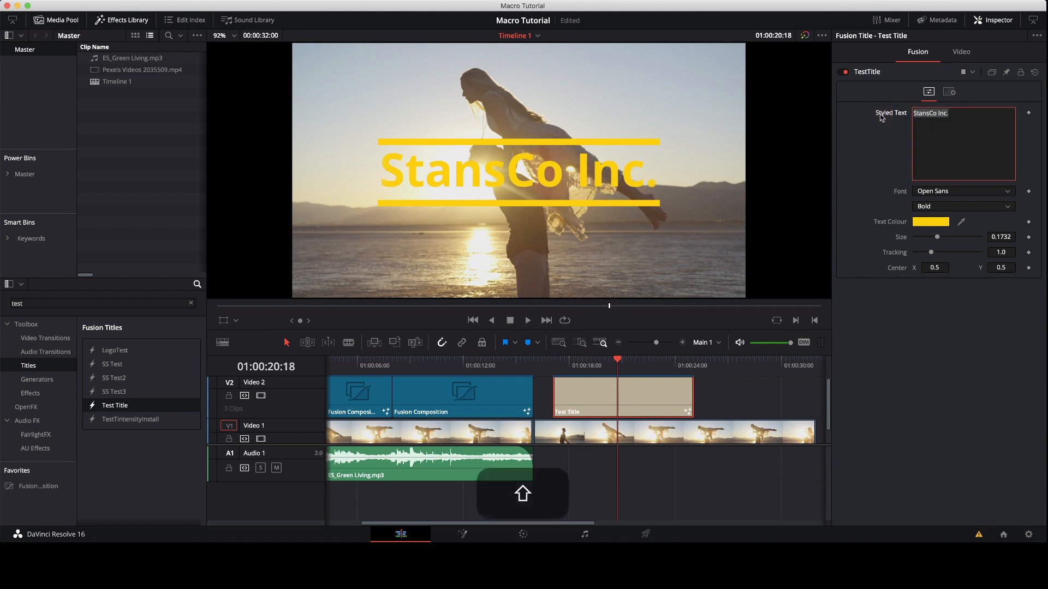
type("Simon")
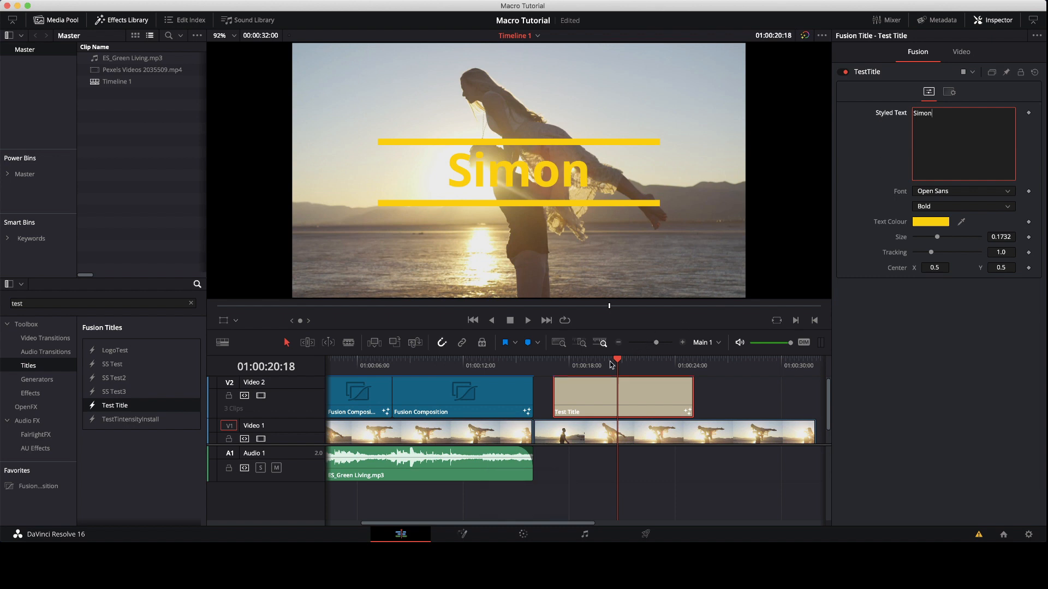
left_click(962, 353)
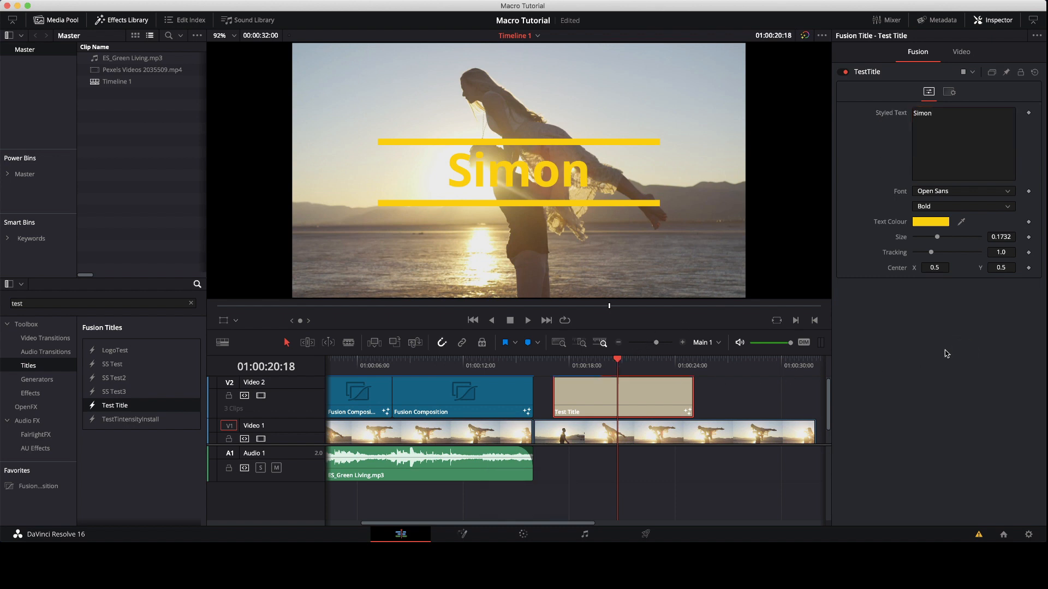
Set the Test Title's Text Colour to a light orange from the colour wheel and try its Size and Center controls.
left_click(934, 226)
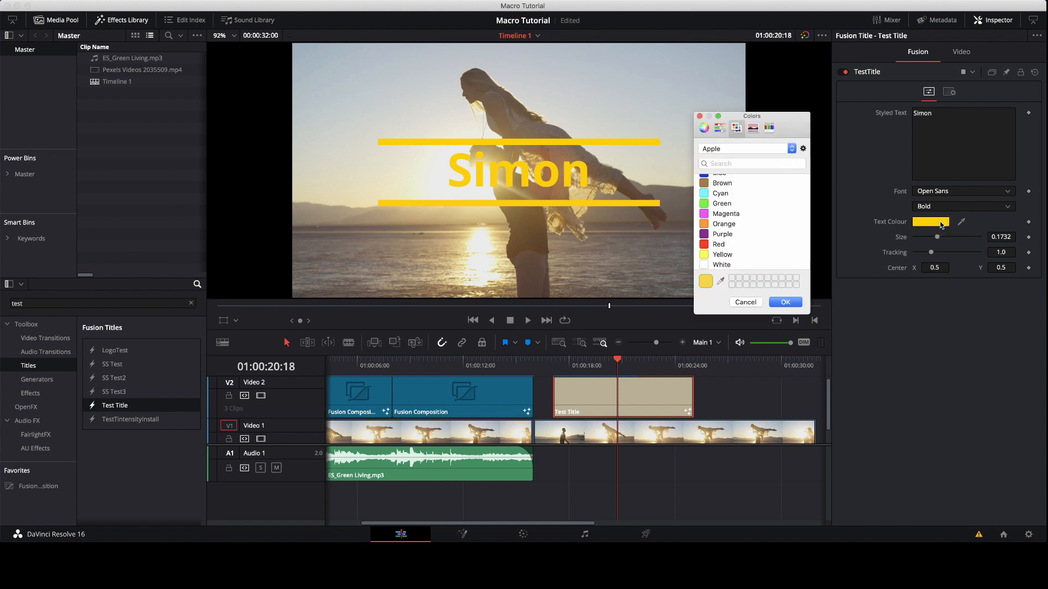
left_click(705, 129)
mouse_move(775, 172)
left_mouse_down()
mouse_move(758, 179)
mouse_move(784, 197)
mouse_move(778, 164)
mouse_move(781, 192)
left_mouse_up()
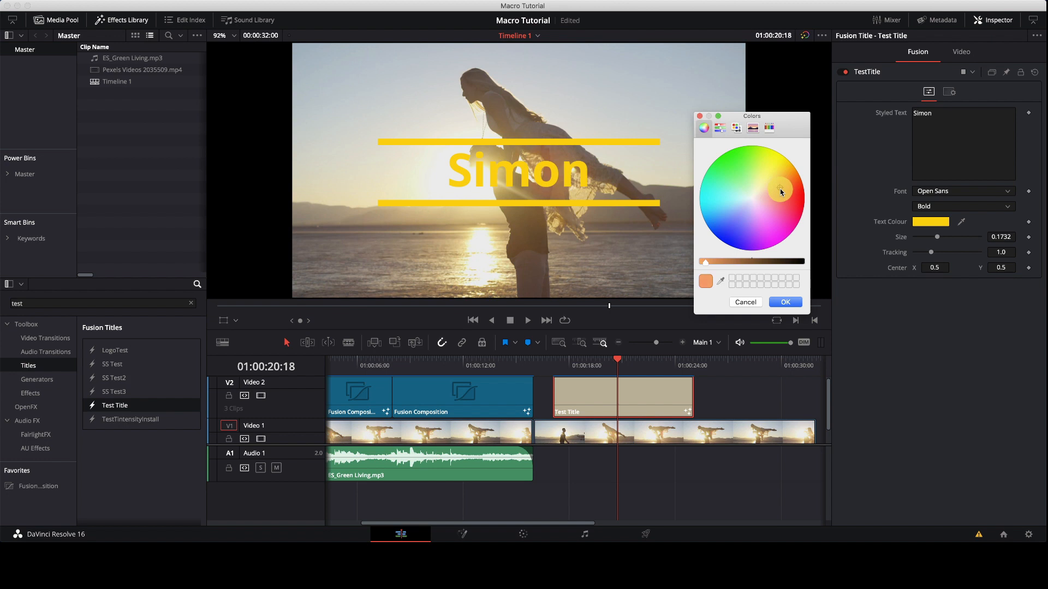
left_click(786, 303)
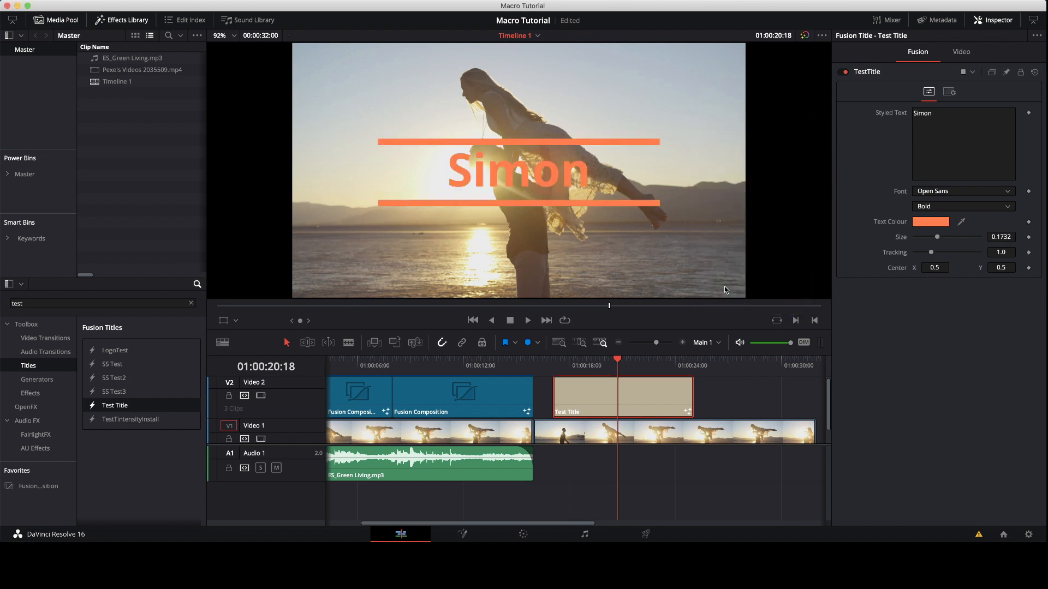
left_click_drag(937, 237, 934, 268)
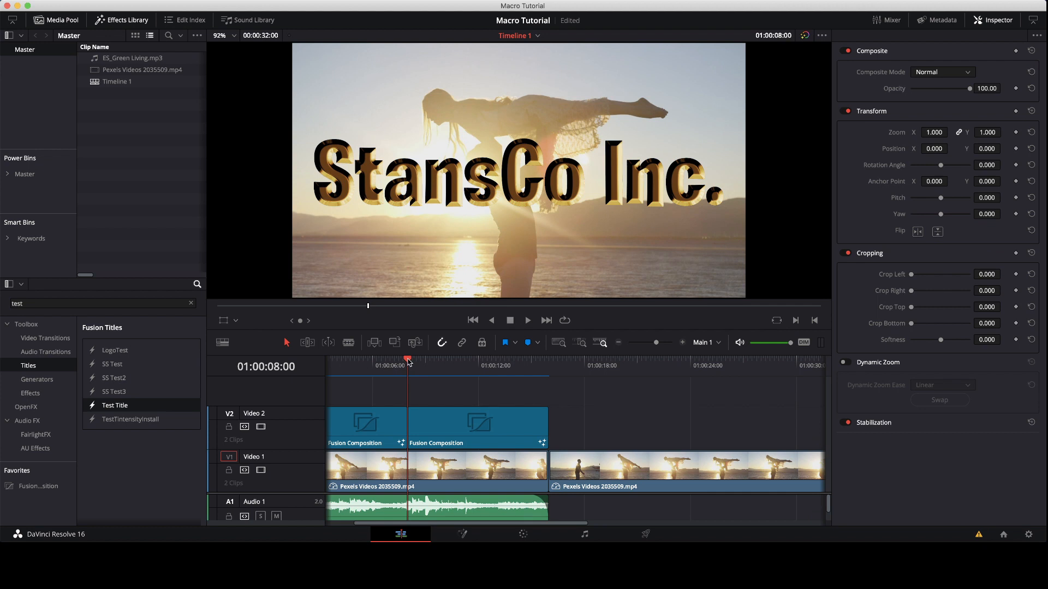
Open the StansCo Inc. title's Fusion composition and examine the light and specular settings of Shader1_2.
left_click_drag(409, 362, 468, 369)
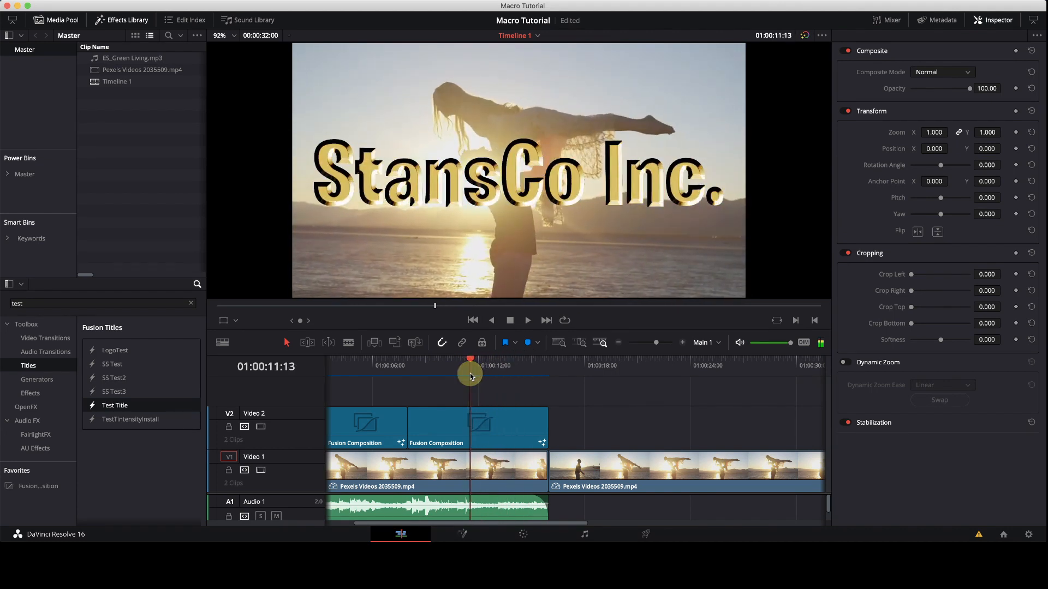
left_click(465, 534)
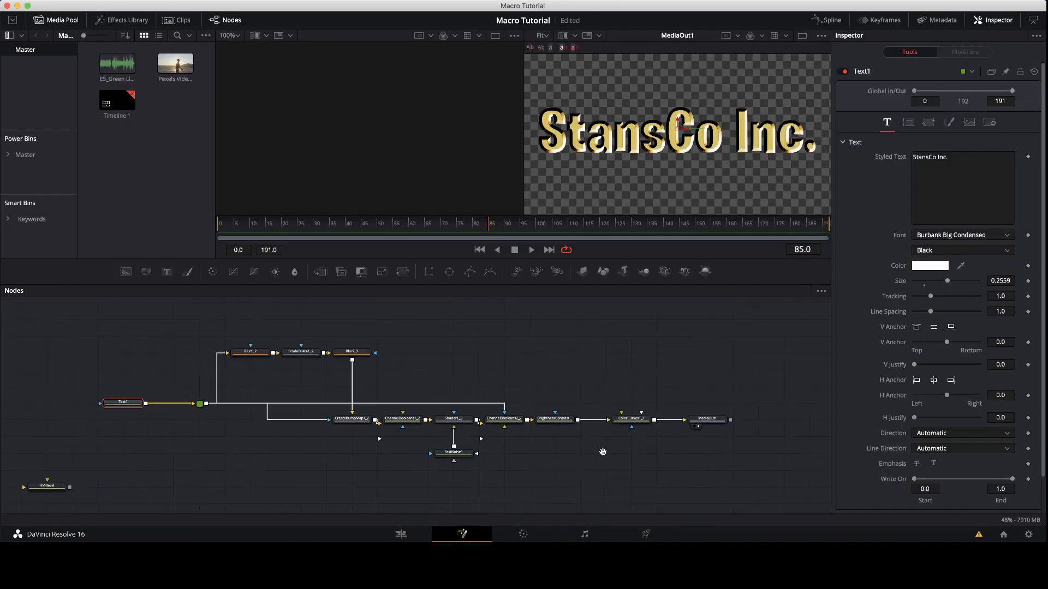
left_click_drag(602, 452, 632, 452)
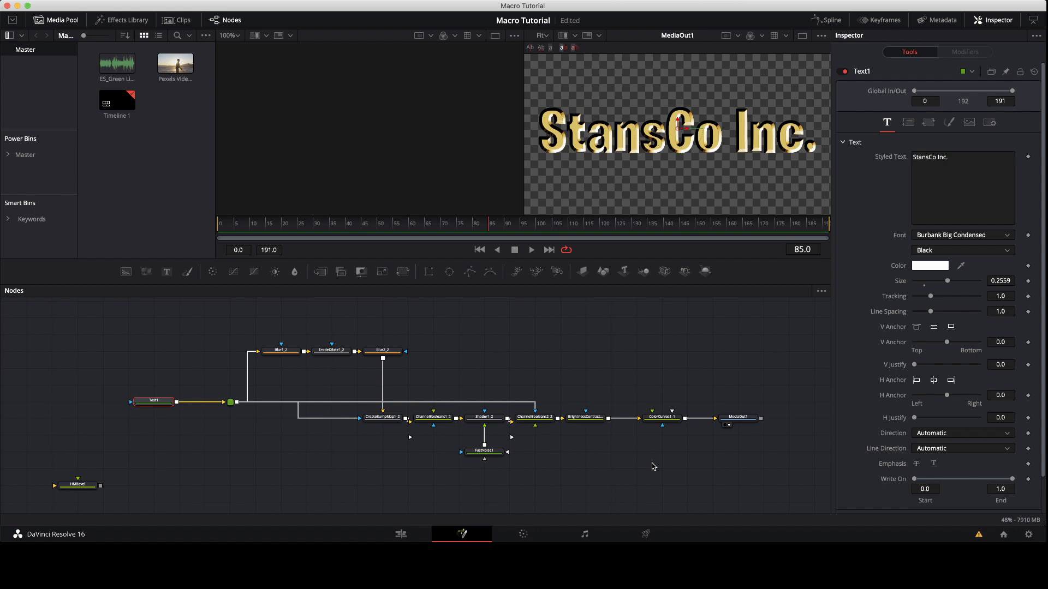
left_click(492, 418)
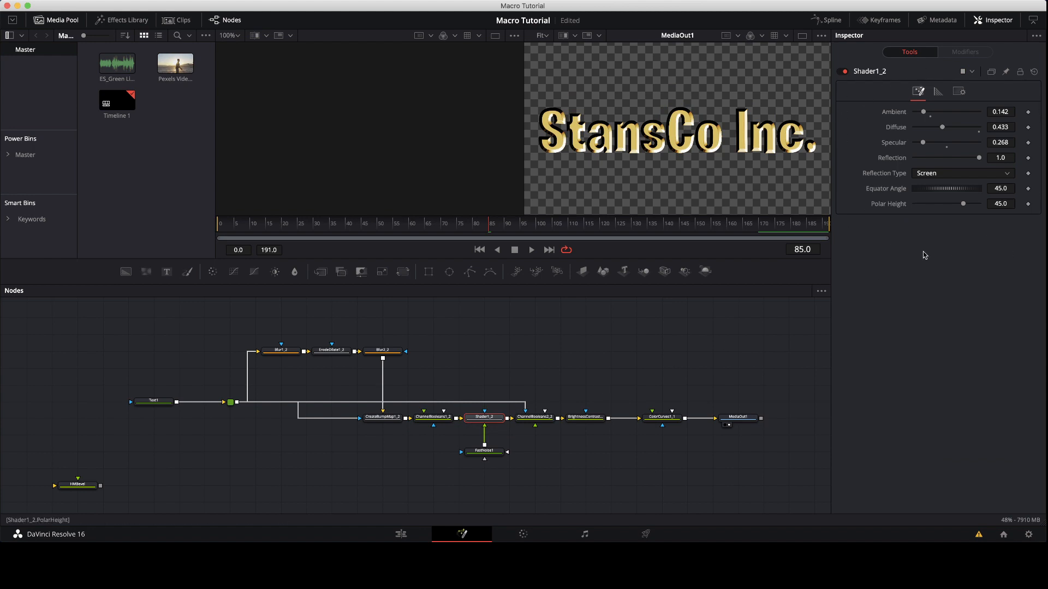
left_click(938, 92)
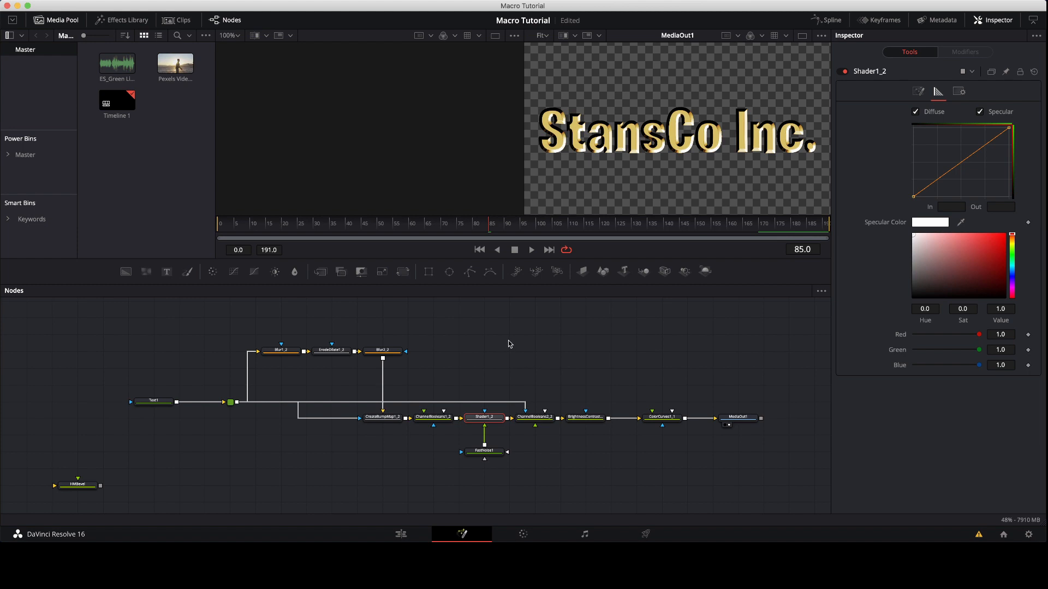
left_click(920, 93)
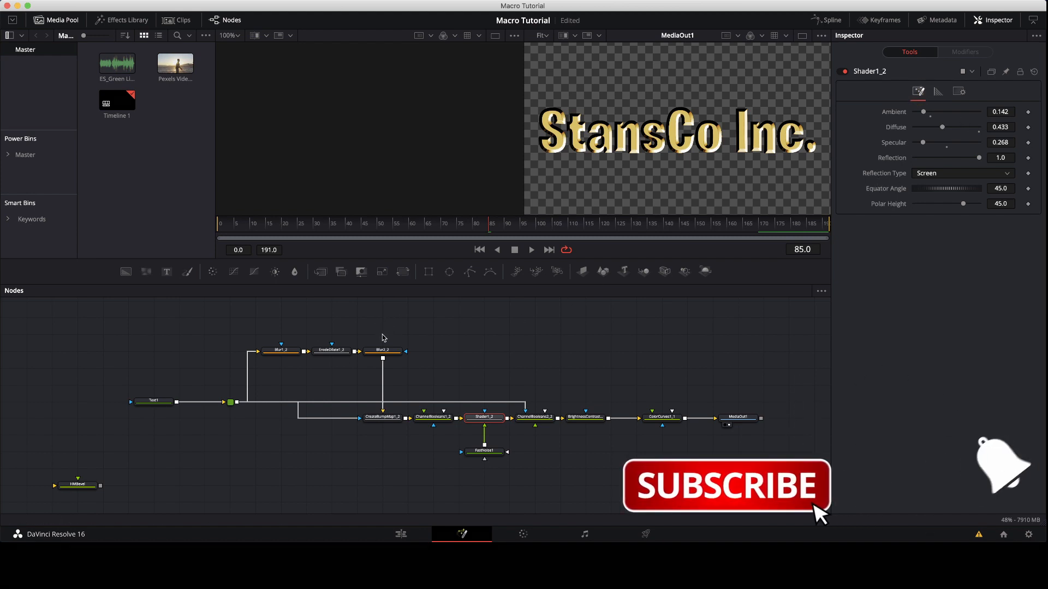
Try a slight adjustment of the Blur Size on the Blur2_2 node.
mouse_move(384, 354)
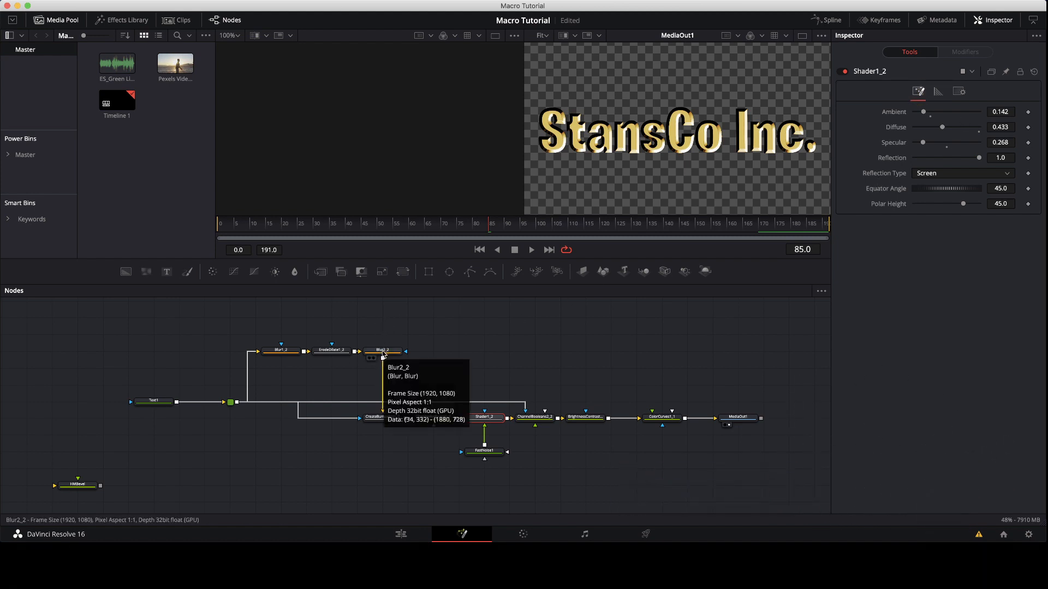
left_click(383, 352)
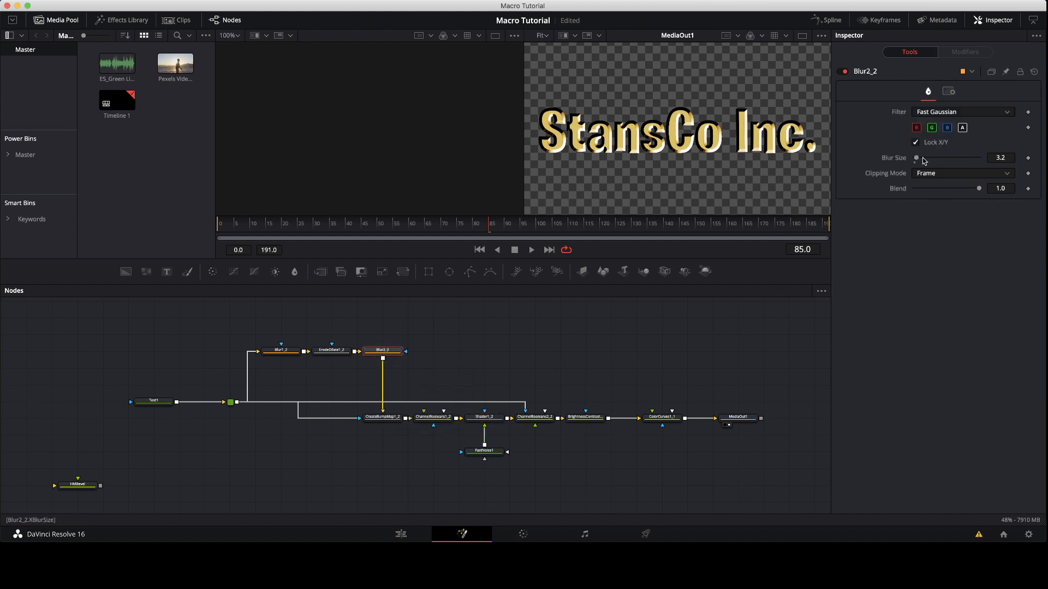
left_click_drag(918, 160, 919, 161)
Detach ColorCurves1_1 with MediaOut1 from BrightnessContrast1_2 and Text1 from the pipe router, moving them clear of the bevel nodes.
left_click(586, 417)
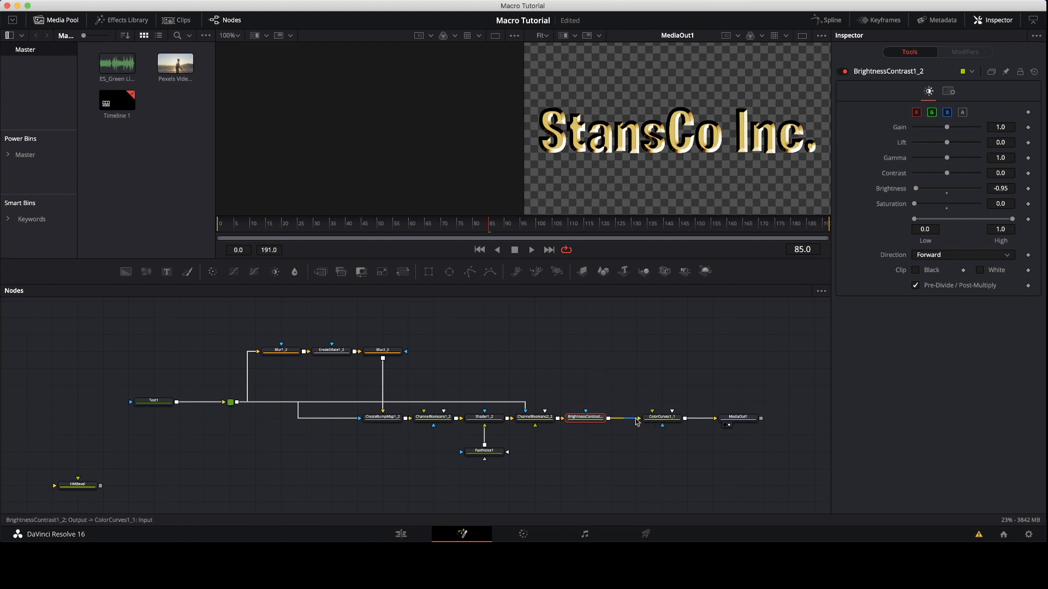
left_click_drag(626, 419, 679, 418)
left_click_drag(645, 359, 783, 326)
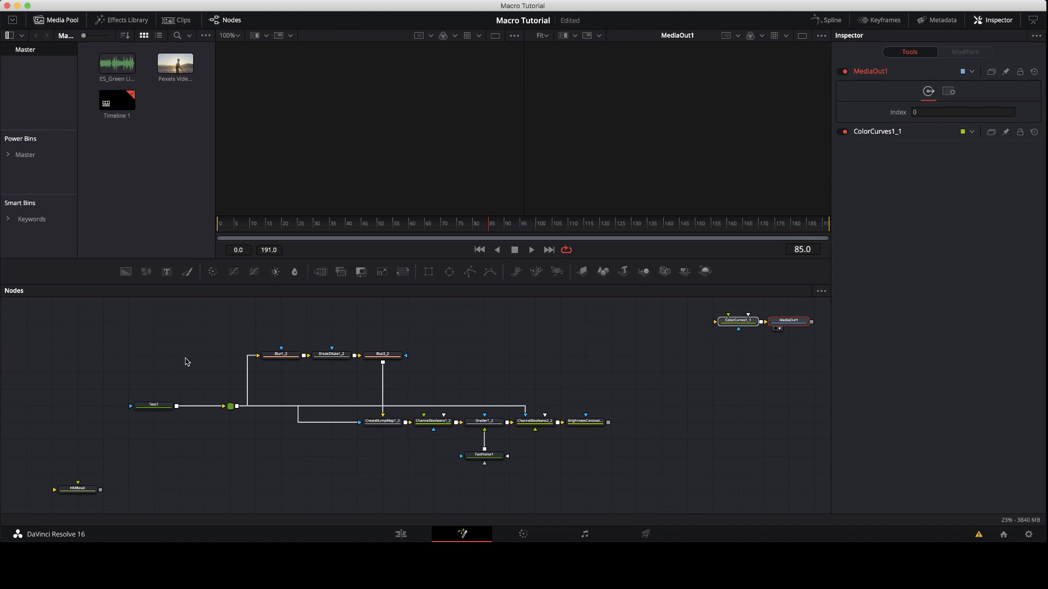
left_click(159, 407)
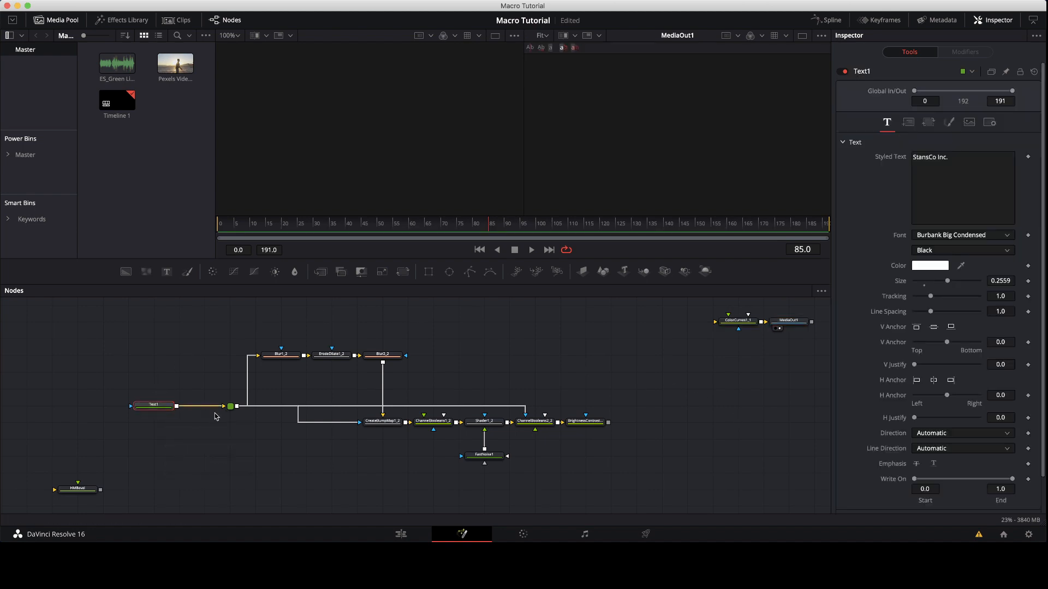
left_click_drag(217, 408, 87, 407)
left_click(164, 408)
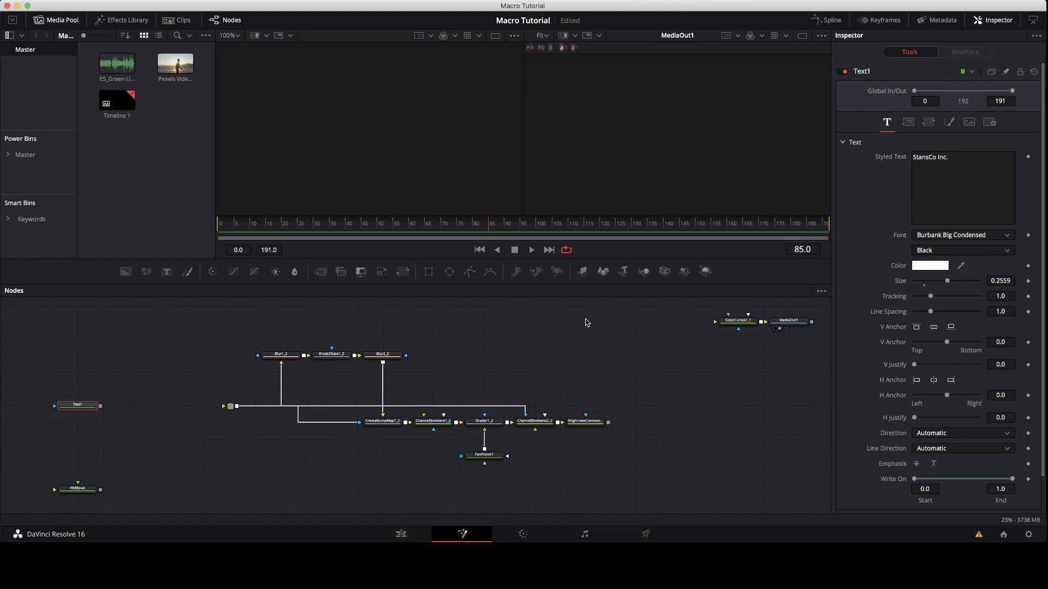
left_click(539, 331)
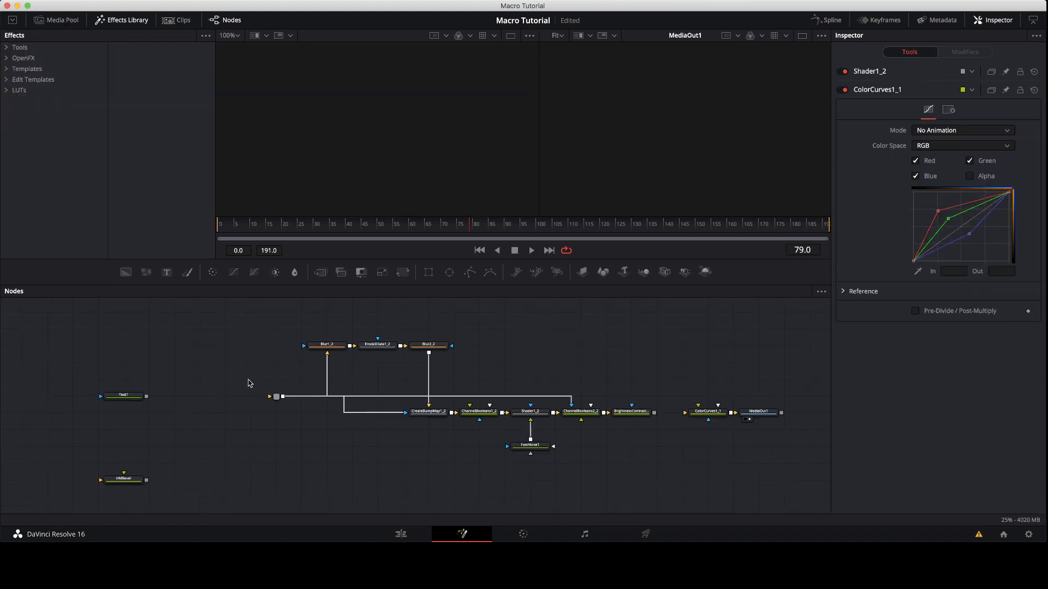
Select the bevel nodes, starting with PipeRouter1_2, Shader1_2 and Blur2_2 and ending with BrightnessContrast1_2, and create a macro from them.
left_click(276, 397)
left_click(533, 414)
left_click(429, 346, "super")
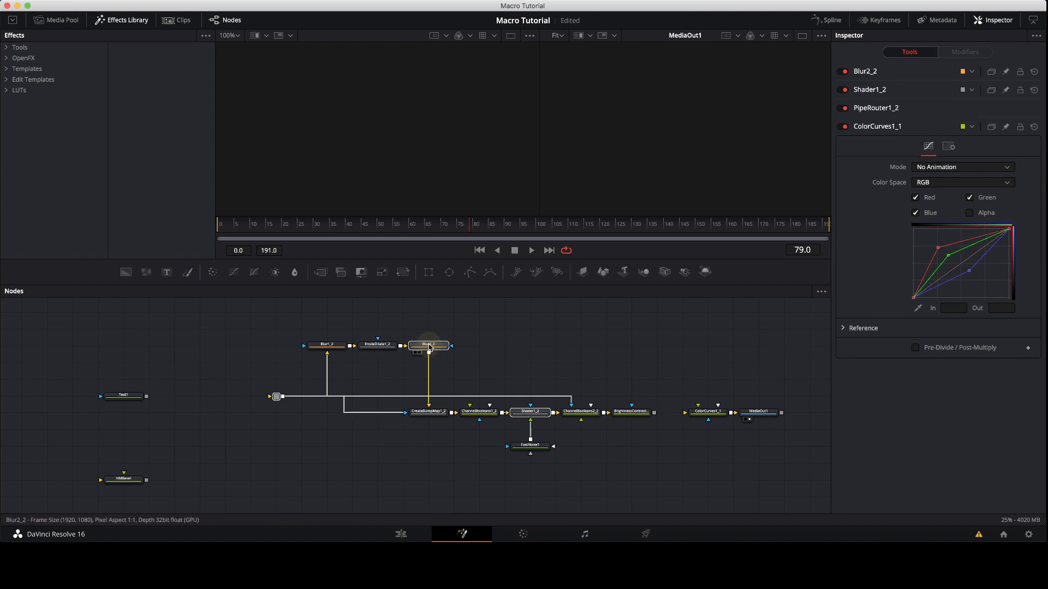
left_click_drag(290, 311, 380, 367)
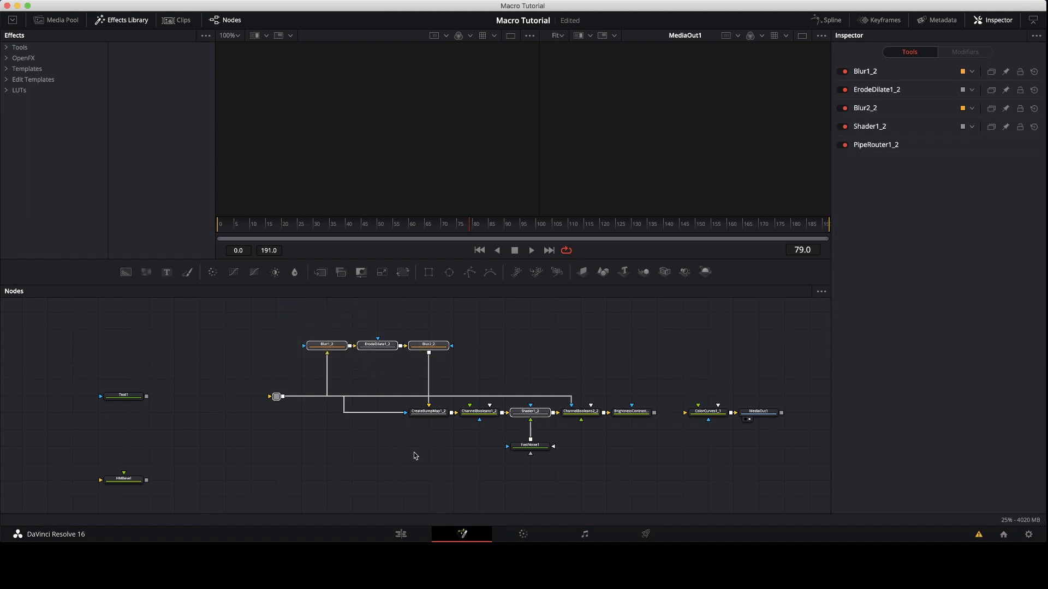
left_click_drag(414, 437, 498, 399)
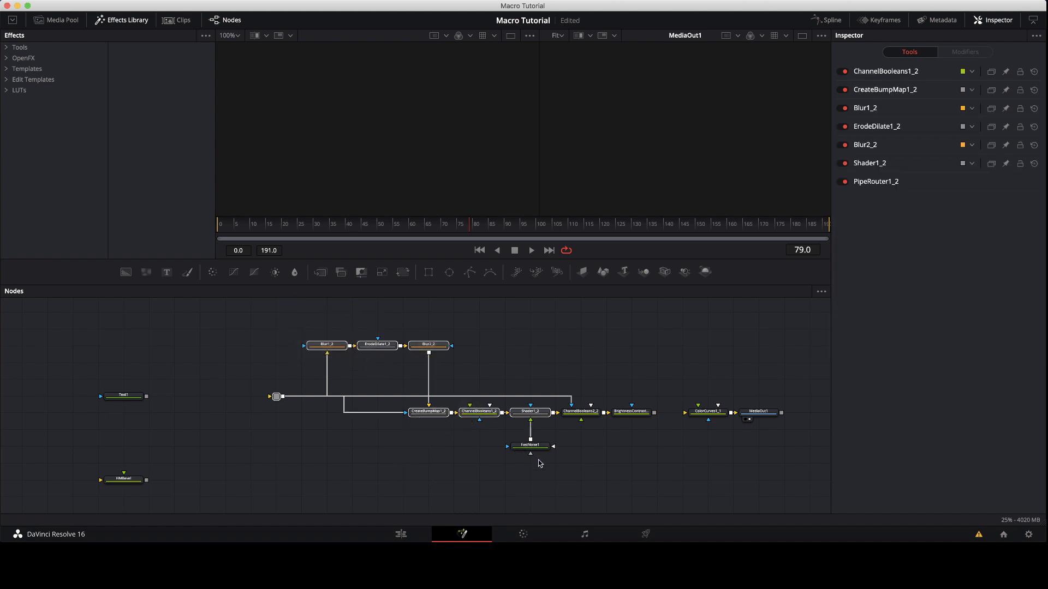
left_click_drag(539, 462, 522, 438)
left_click_drag(586, 451, 638, 403)
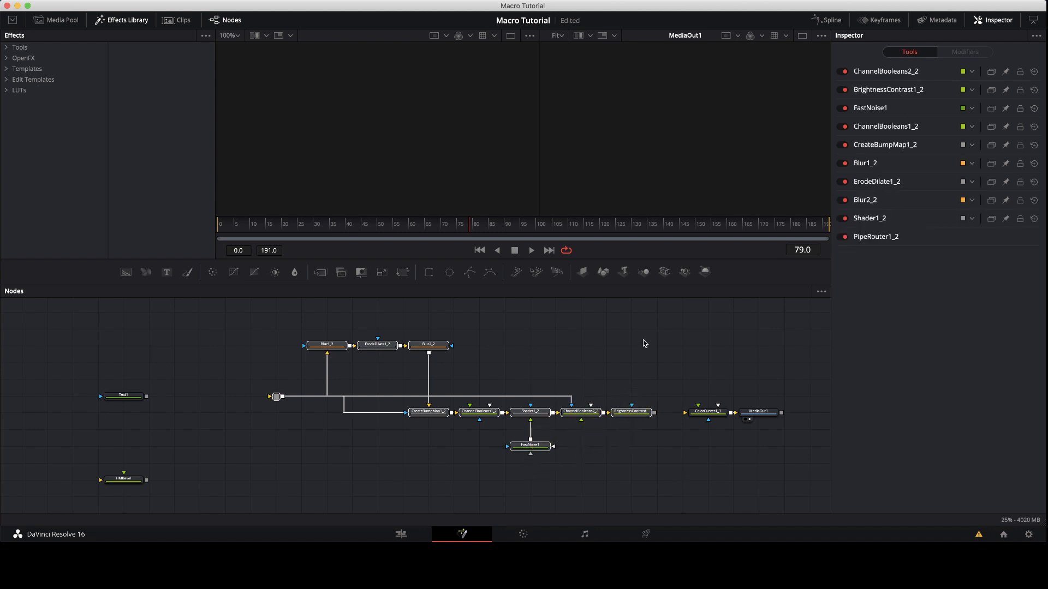
right_click(624, 415)
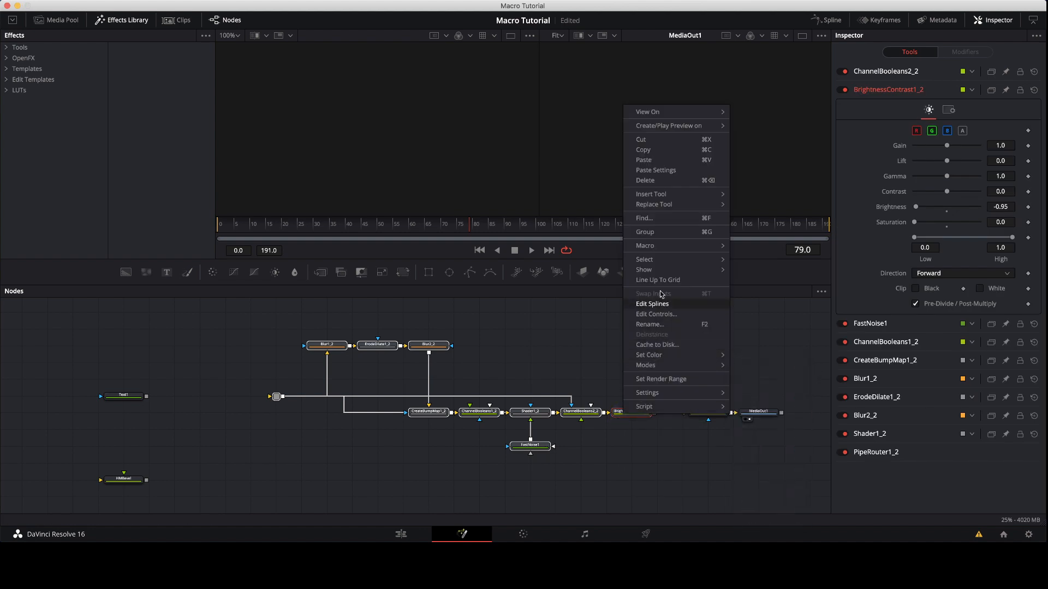
mouse_move(665, 246)
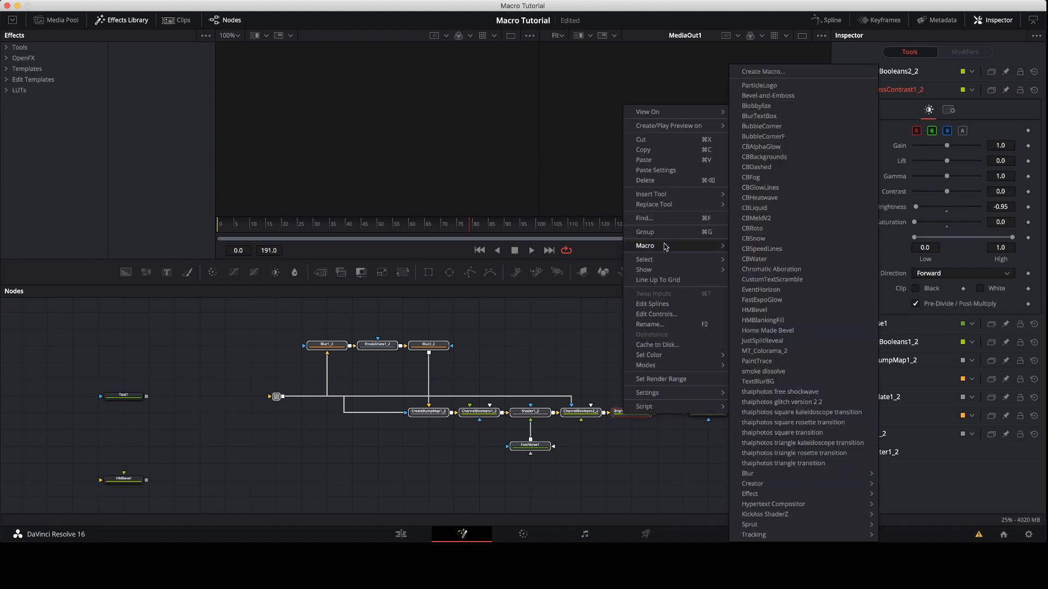
left_click(766, 71)
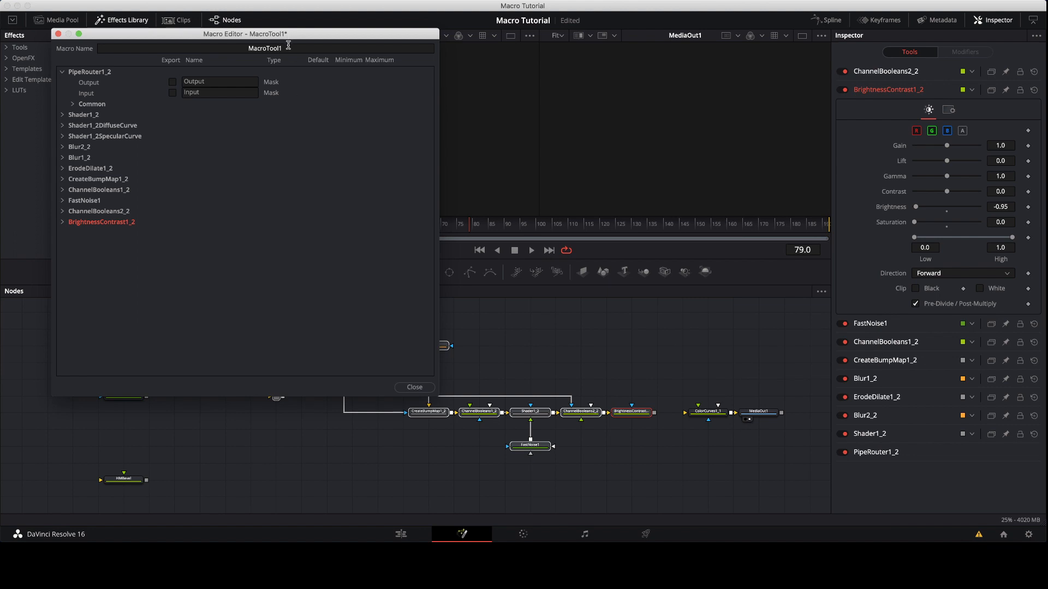
Name the macro HomeMadeBevel and export the Input of PipeRouter1_2.
double_click(288, 48)
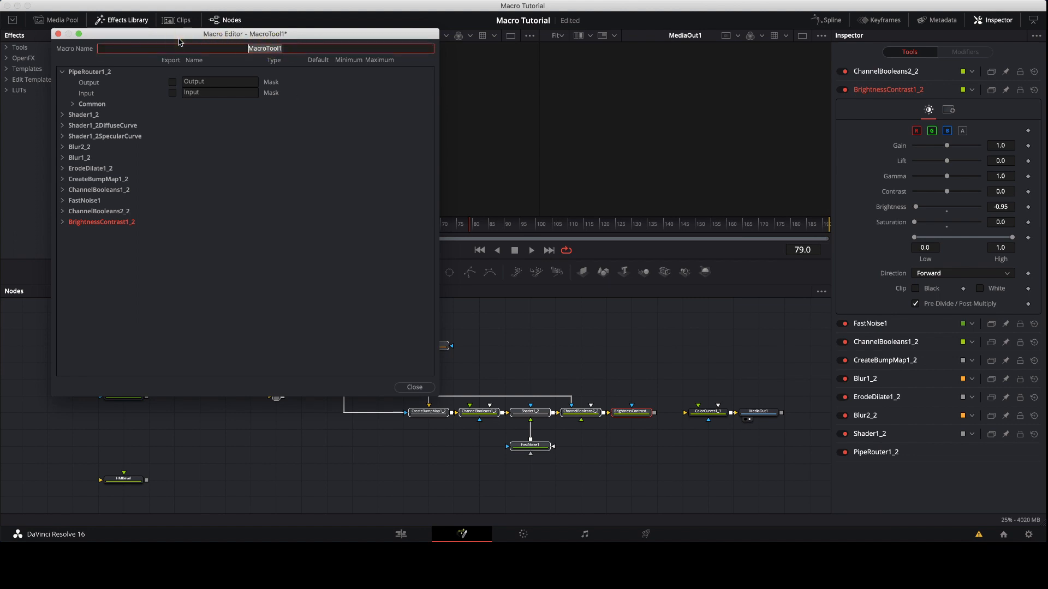
type("Home")
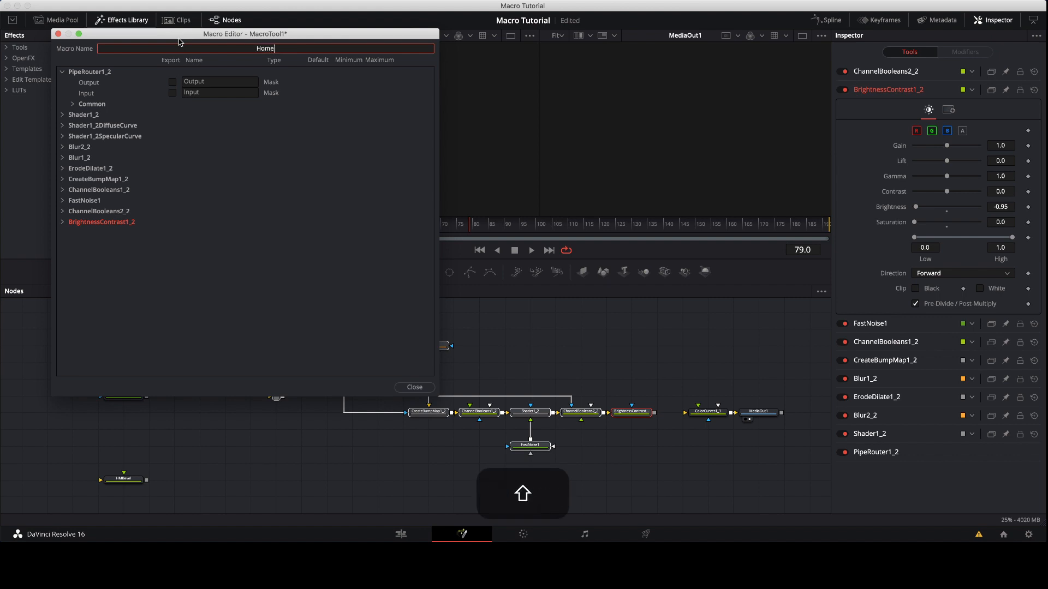
type("Made")
key("BackSpace")
type("Bevel")
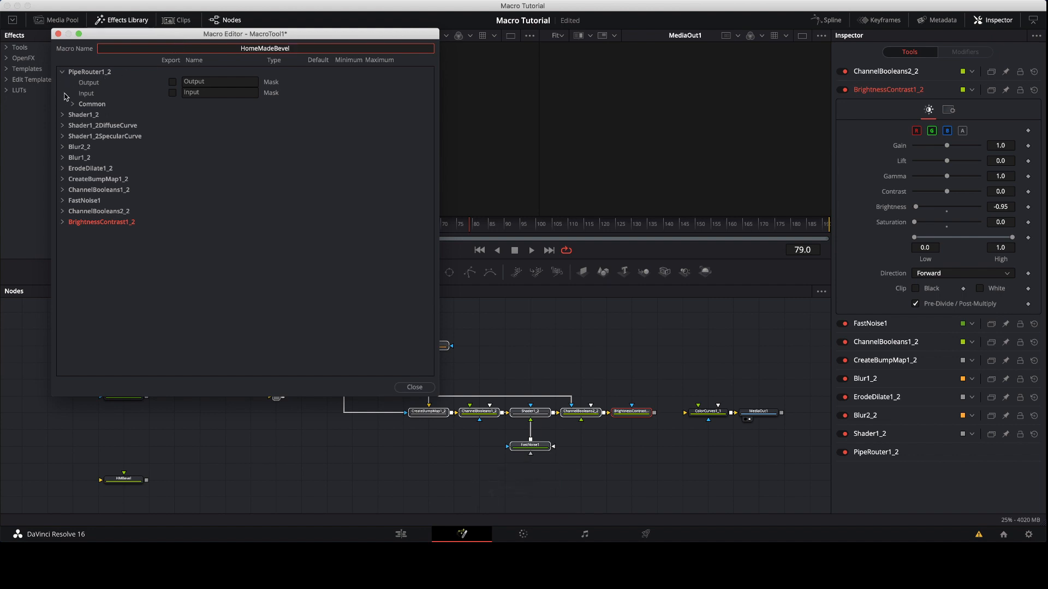
left_click(171, 94)
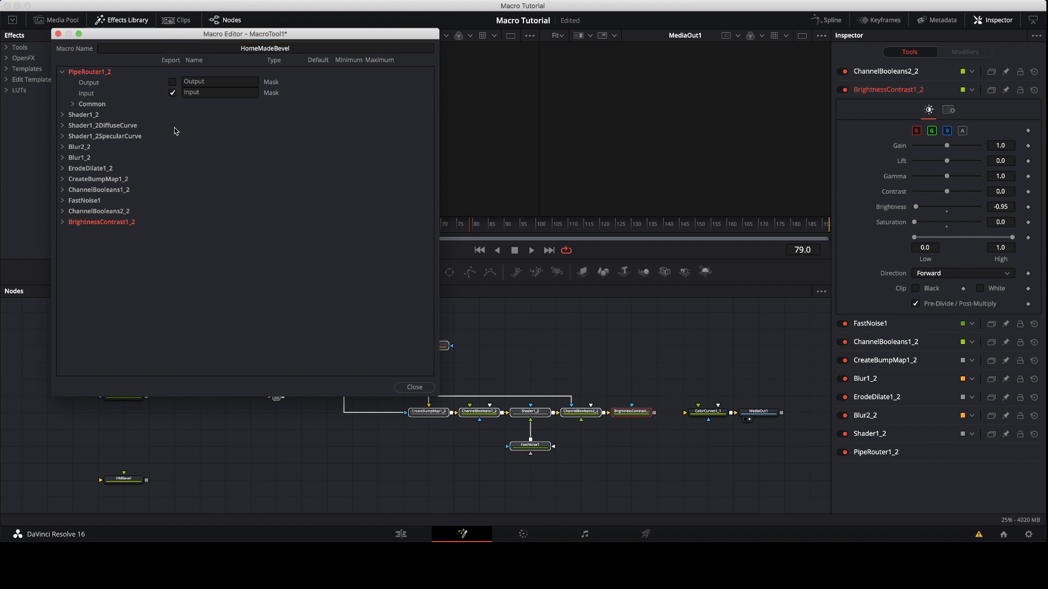
left_click(62, 73)
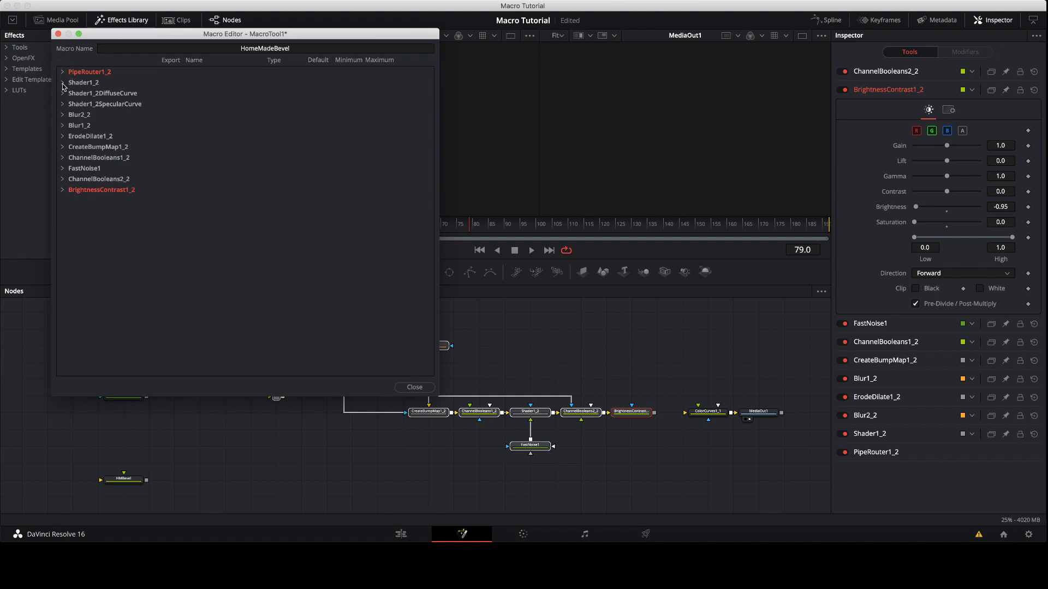
Export Shader1_2's Light controls: Ambient, Diffuse, Specular, Reflection, Reflection Type, Equator Angle and Polar Height.
left_click(63, 84)
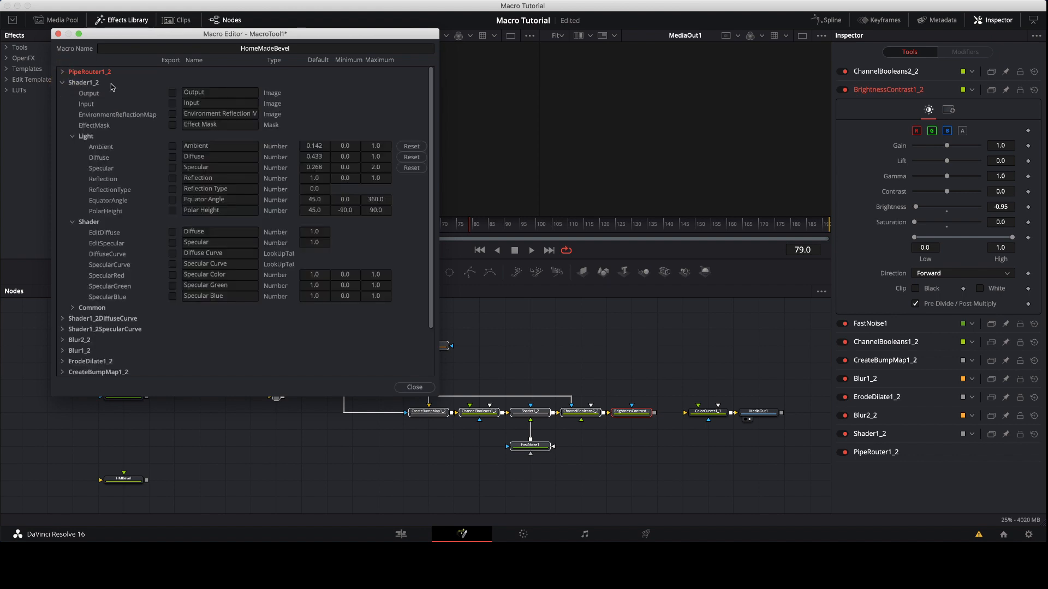
left_click(523, 410)
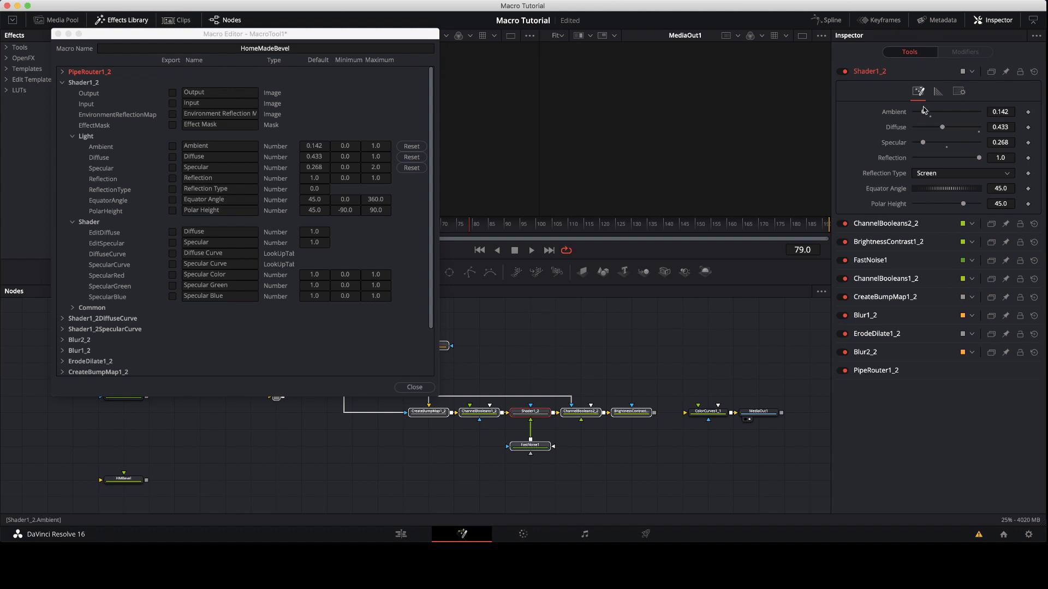
left_click(939, 92)
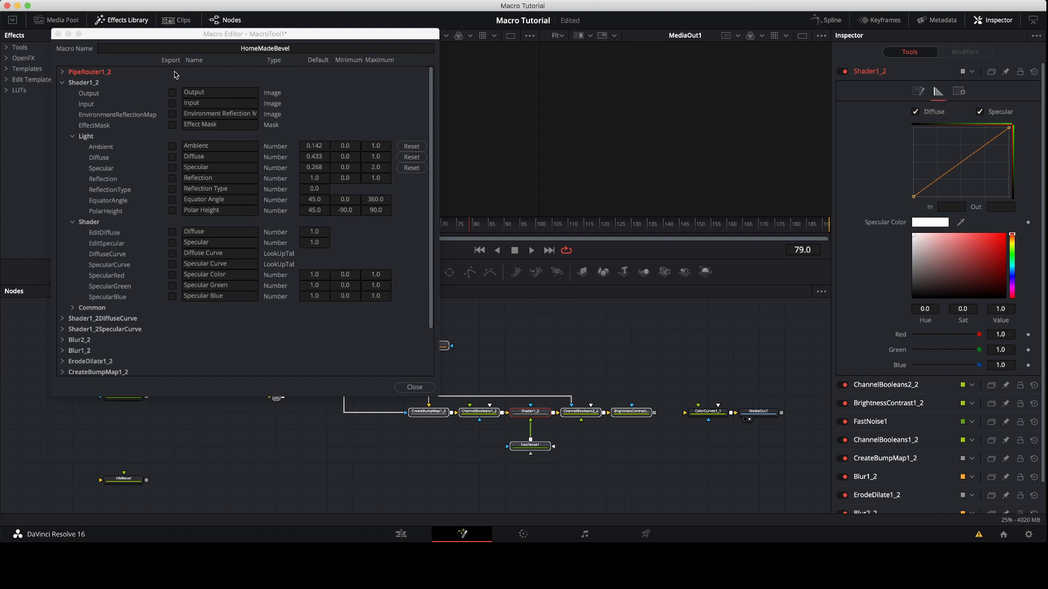
left_click(173, 150)
left_click(172, 157)
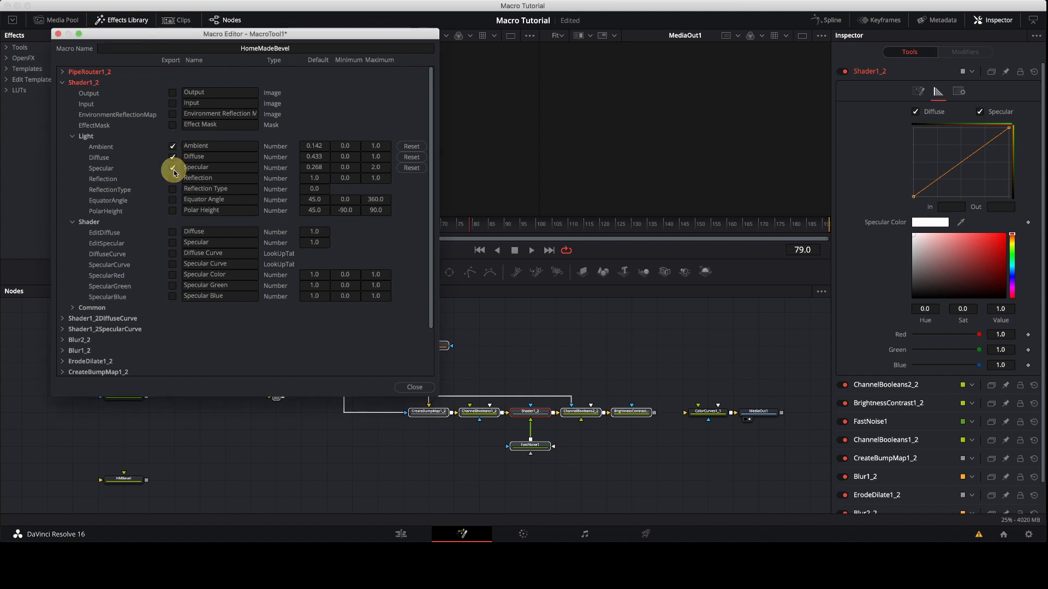
left_click(173, 168)
left_click(172, 178)
left_click(173, 189)
left_click(172, 200)
left_click(173, 211)
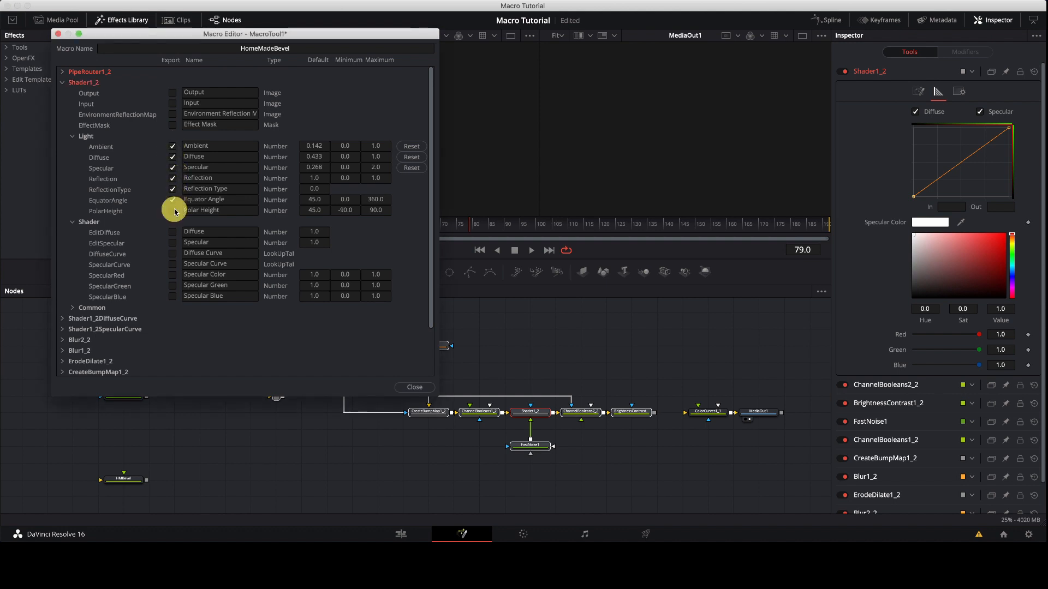
Export all of Shader1_2's Shader controls: EditDiffuse, EditSpecular, DiffuseCurve, SpecularCurve, SpecularRed, SpecularGreen and SpecularBlue.
left_click(173, 232)
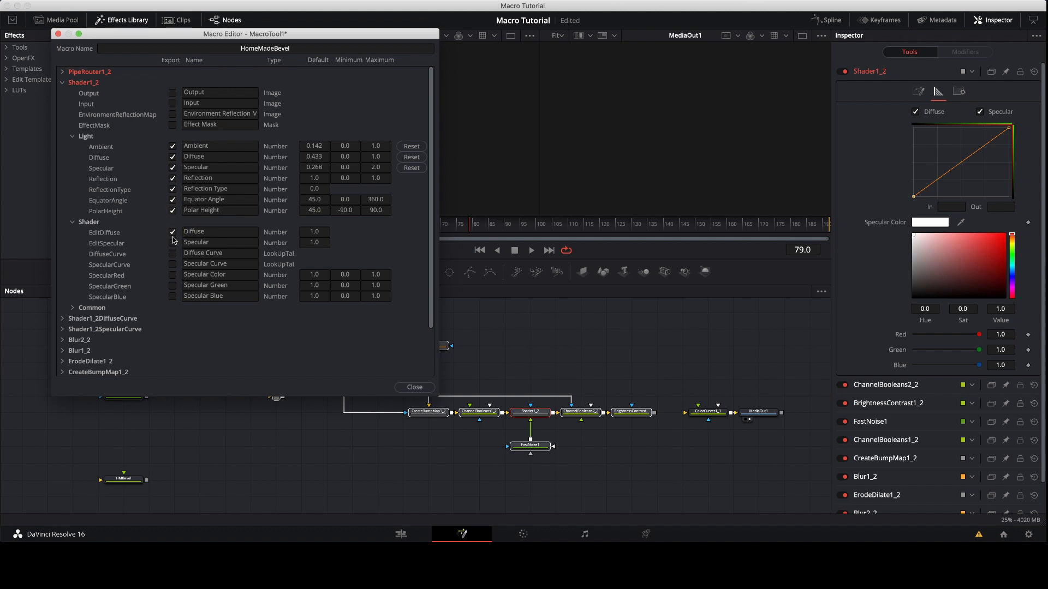
left_click(172, 243)
left_click(173, 253)
left_click(172, 264)
left_click(173, 275)
left_click(172, 285)
left_click(173, 296)
left_click(63, 83)
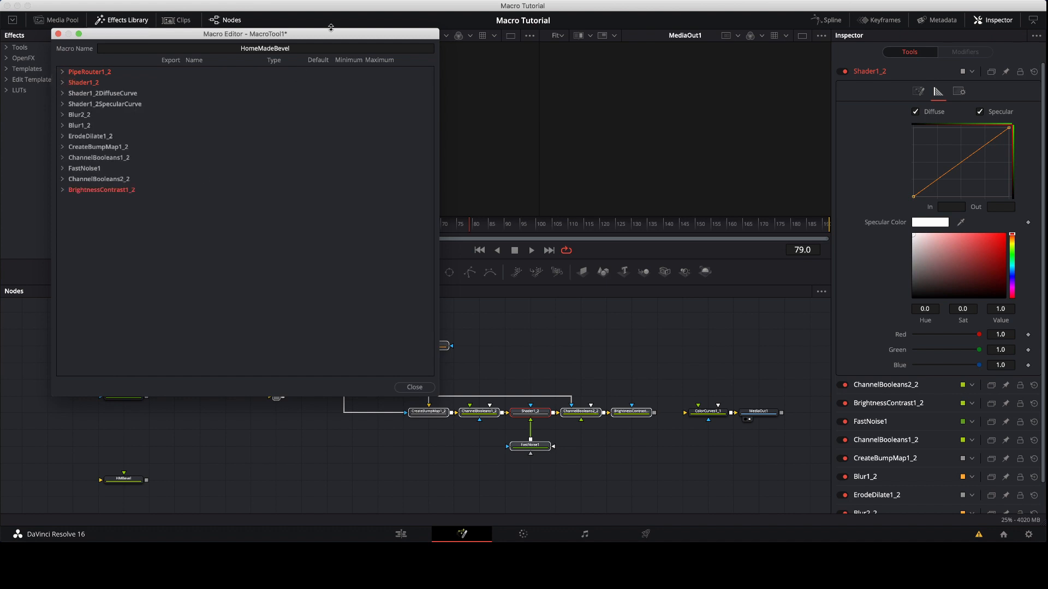
Export the Filter and Blur Size controls of Blur2_2 in the HomeMadeBevel macro.
left_click_drag(329, 33, 292, 36)
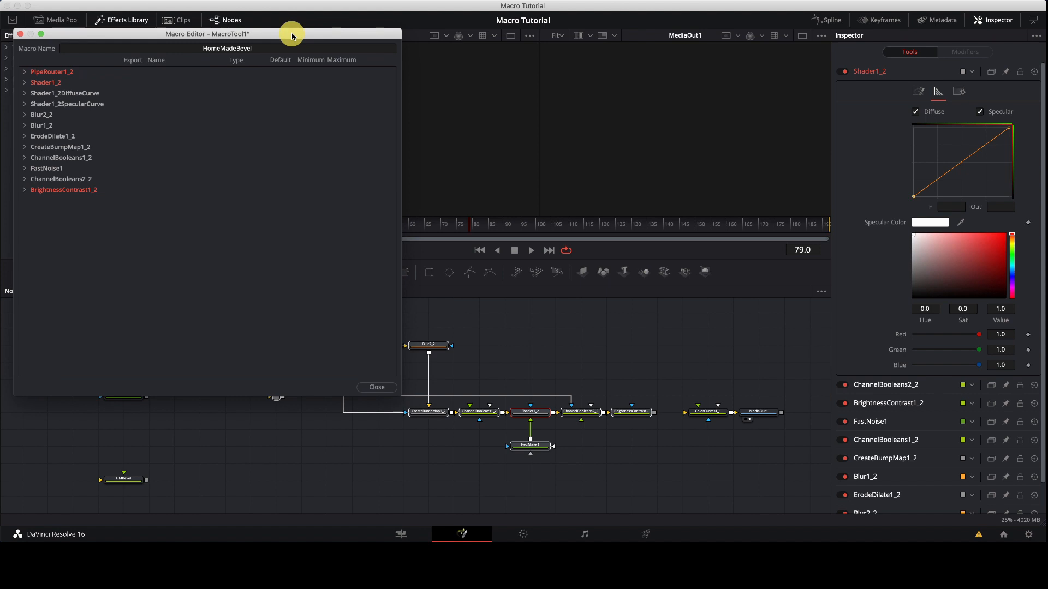
left_click(441, 350)
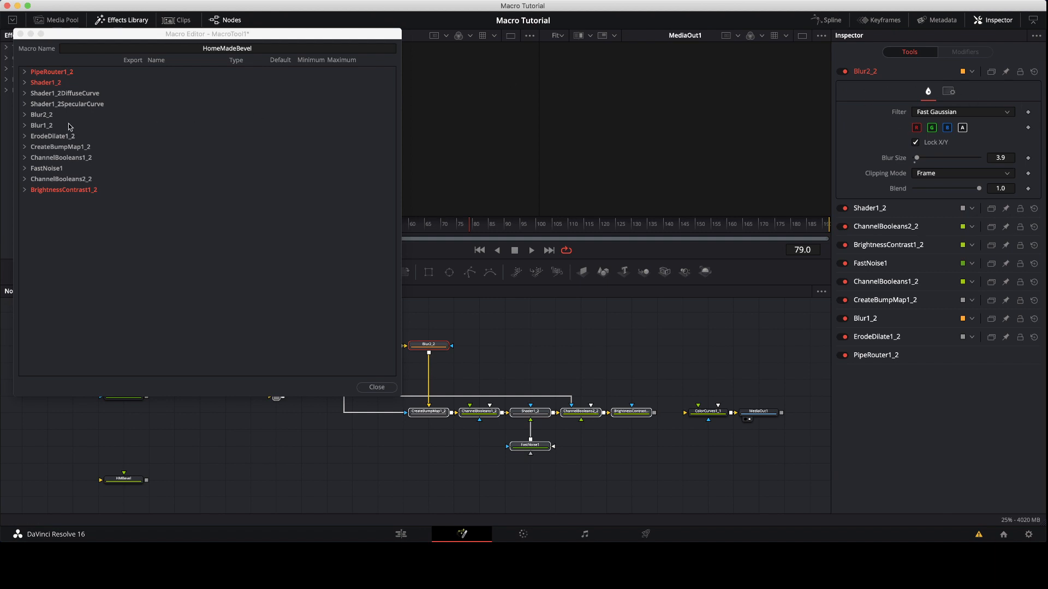
left_click(25, 114)
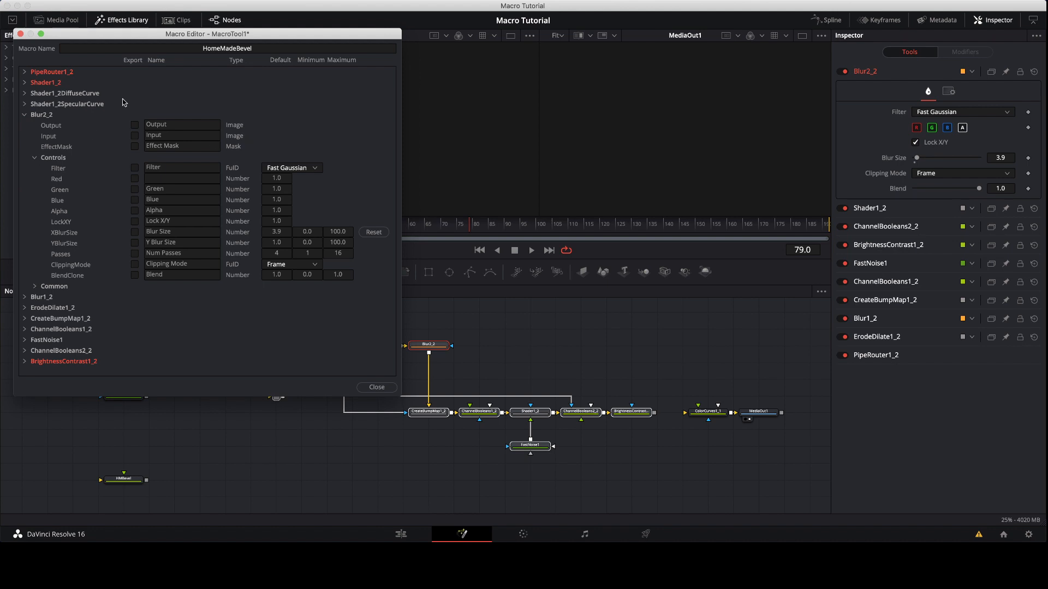
left_click(134, 169)
left_click(135, 233)
left_click(23, 116)
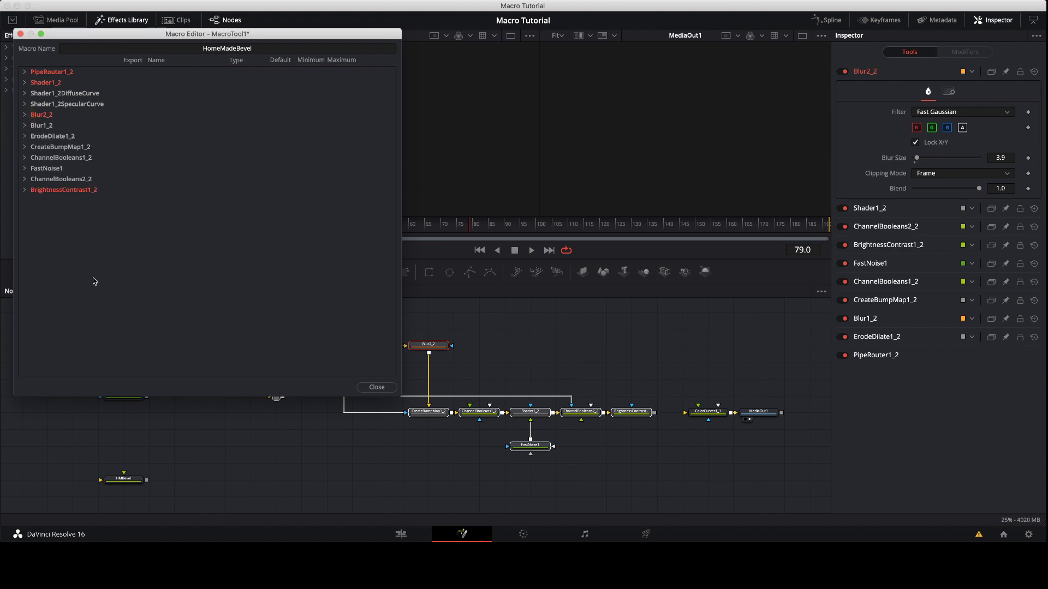
Close the macro editor with its changes saved and name the macro file Home Made Bevel.setting.
left_click(378, 388)
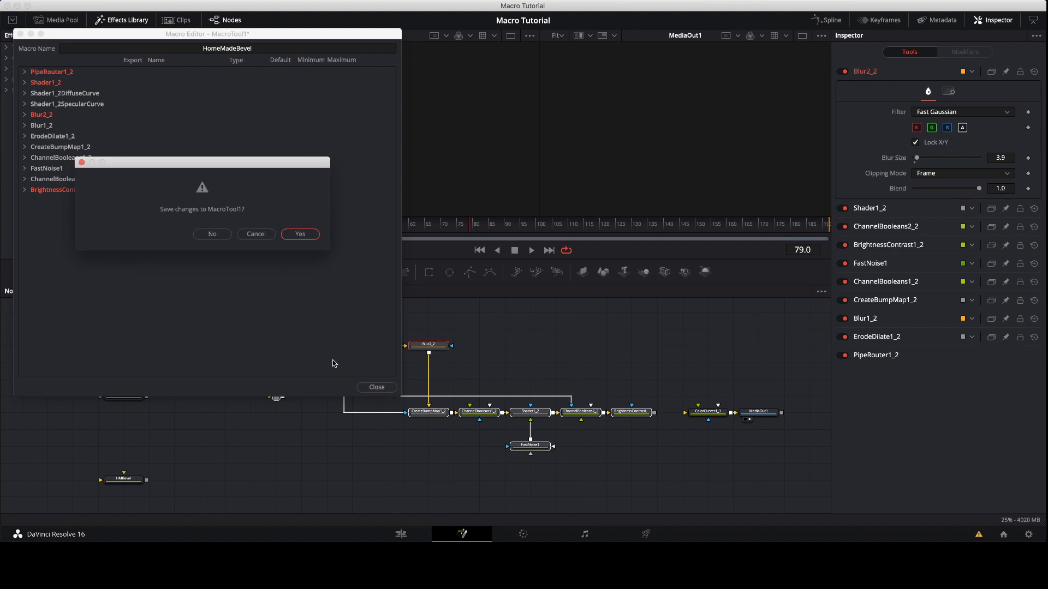
left_click(300, 234)
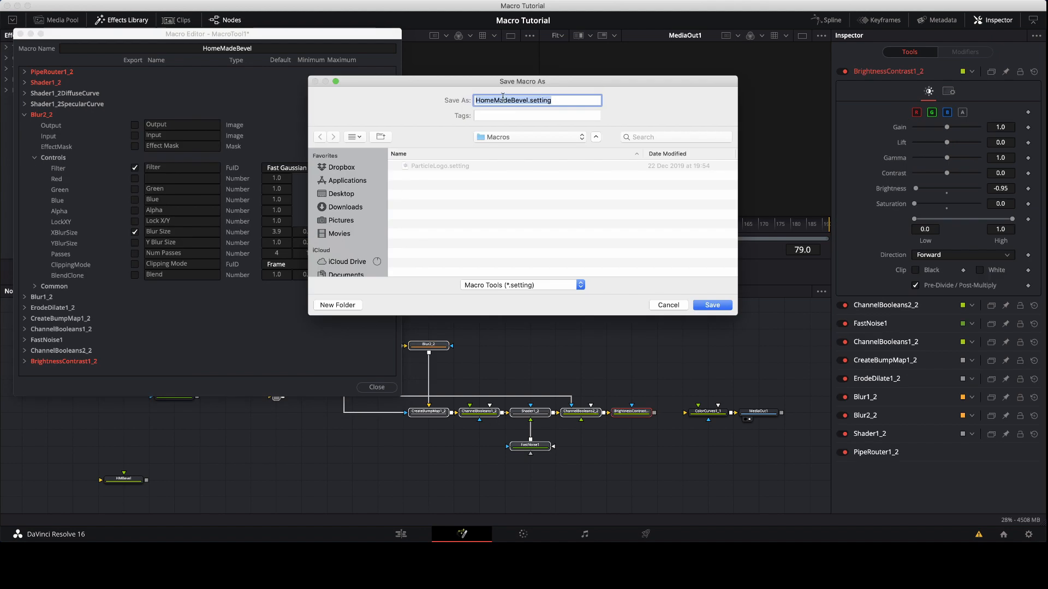
left_click(493, 99)
left_click(513, 100)
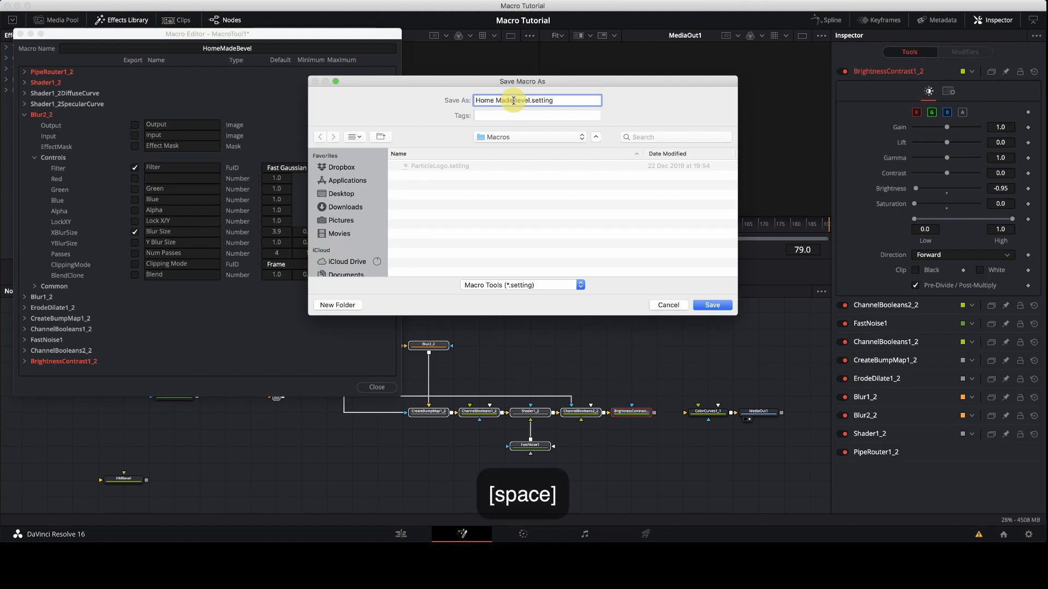
Save the macro in Macintosh HD/Library/Application Support/Blackmagic Design/DaVinci Resolve/Fusion/Macros, replacing the existing file.
scroll(357, 229, "down", 5)
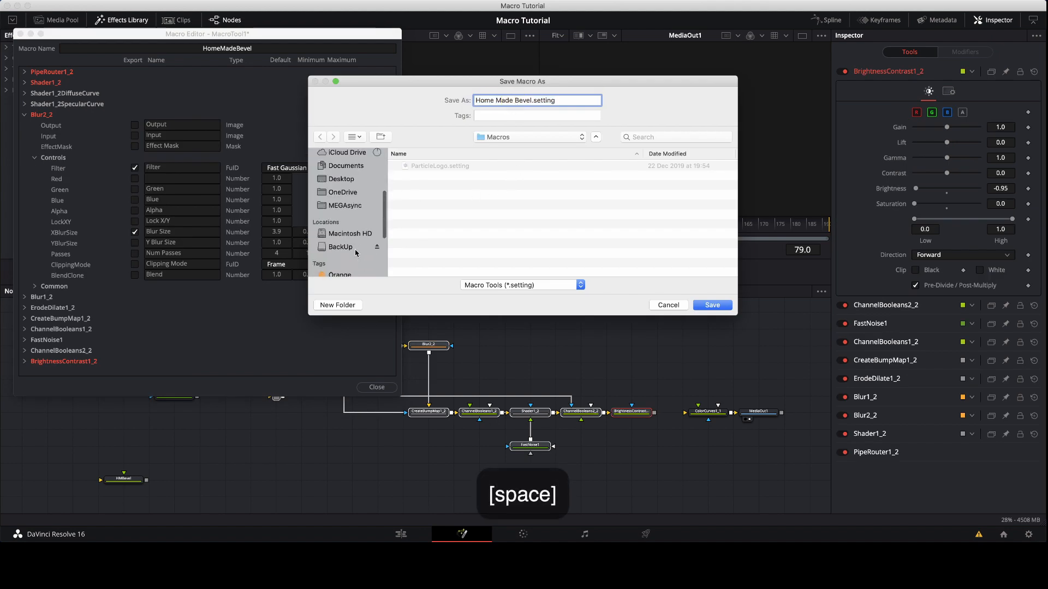
left_click(352, 235)
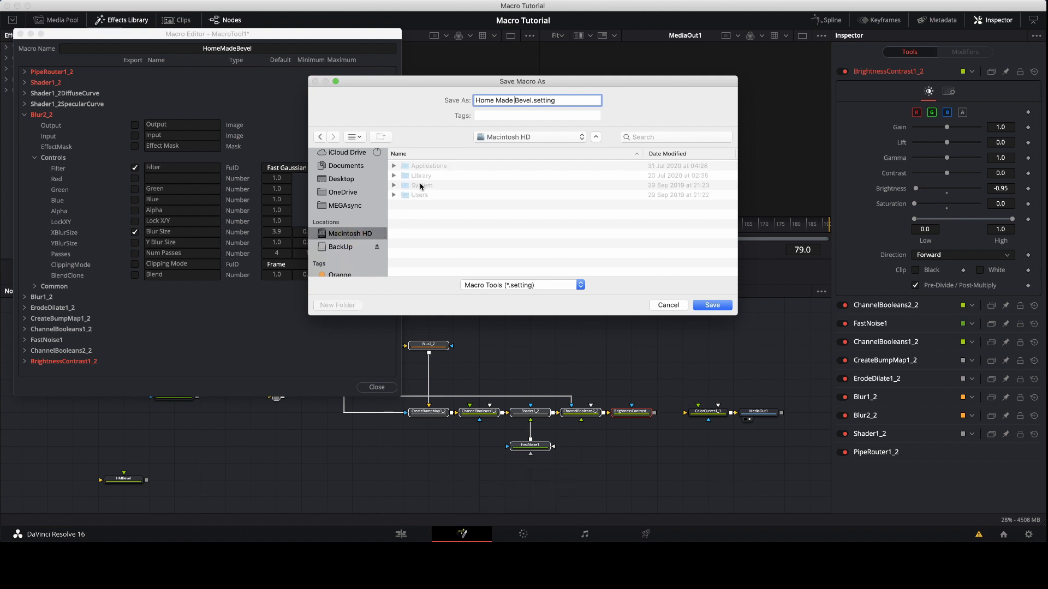
double_click(423, 177)
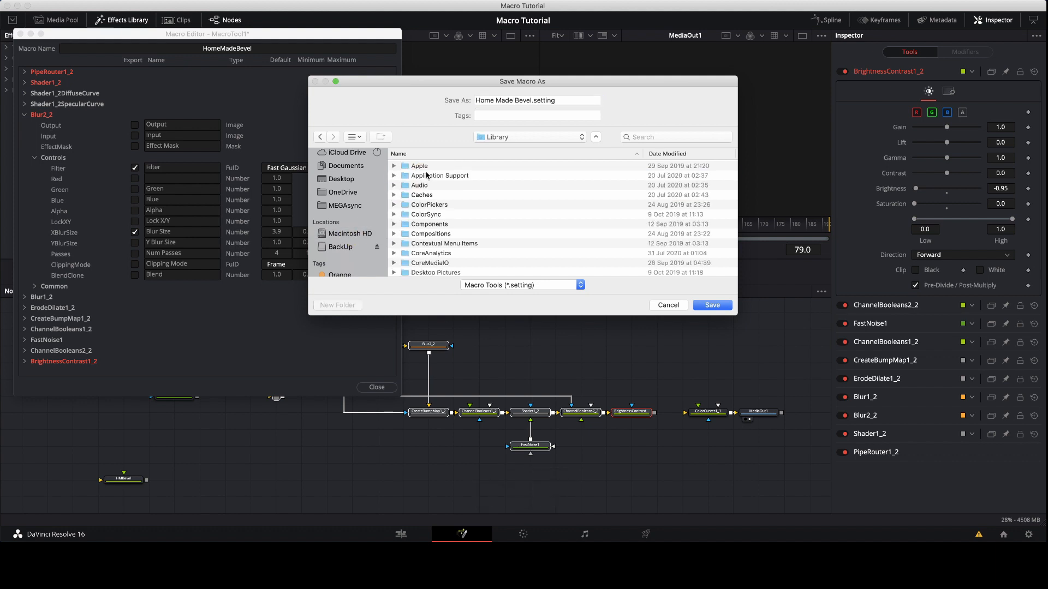
left_click(428, 177)
double_click(428, 178)
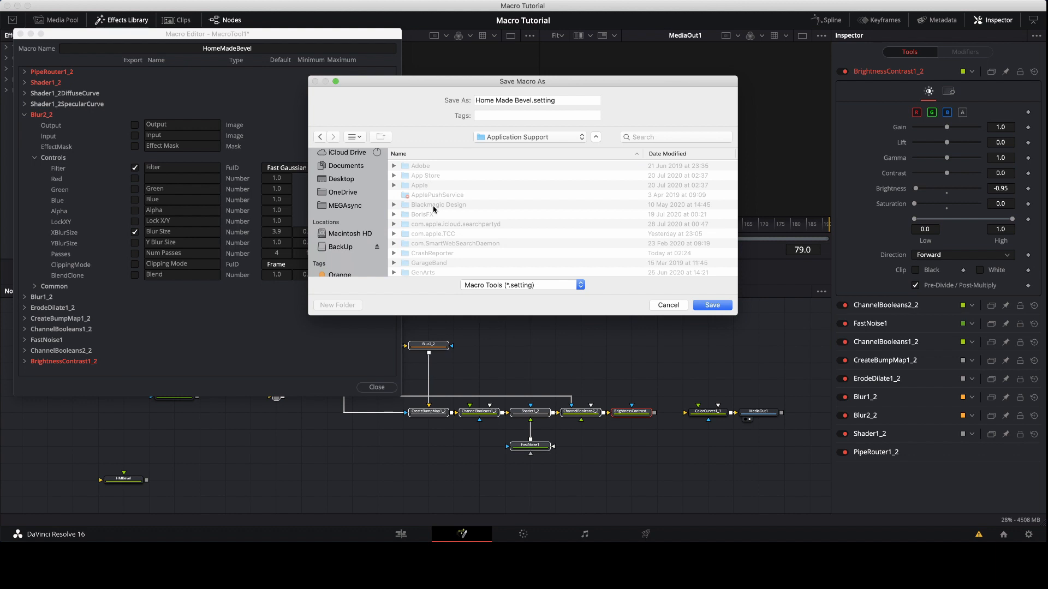
double_click(435, 205)
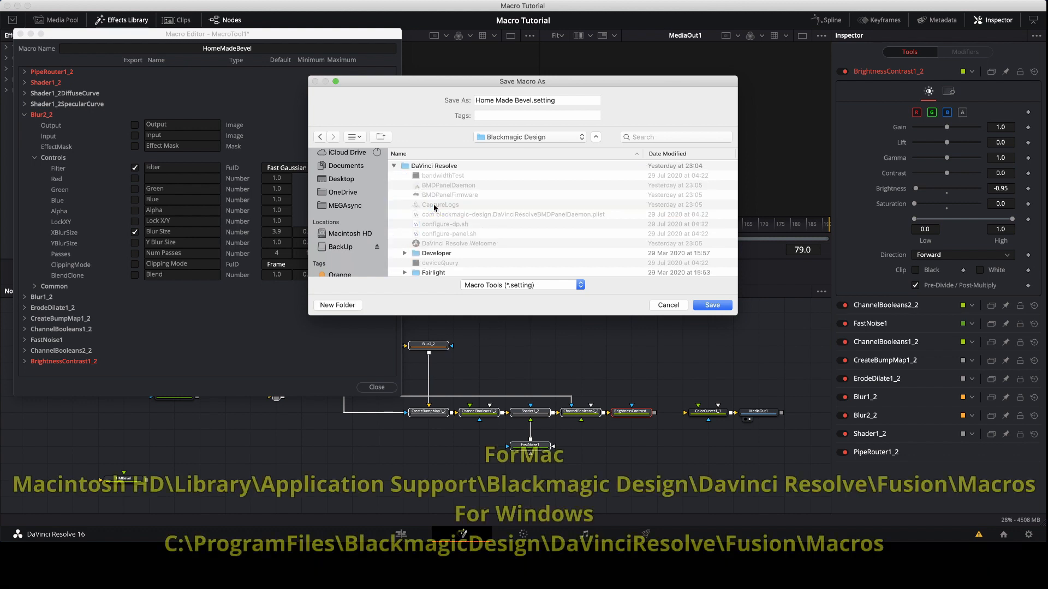
scroll(450, 199, "down", 2)
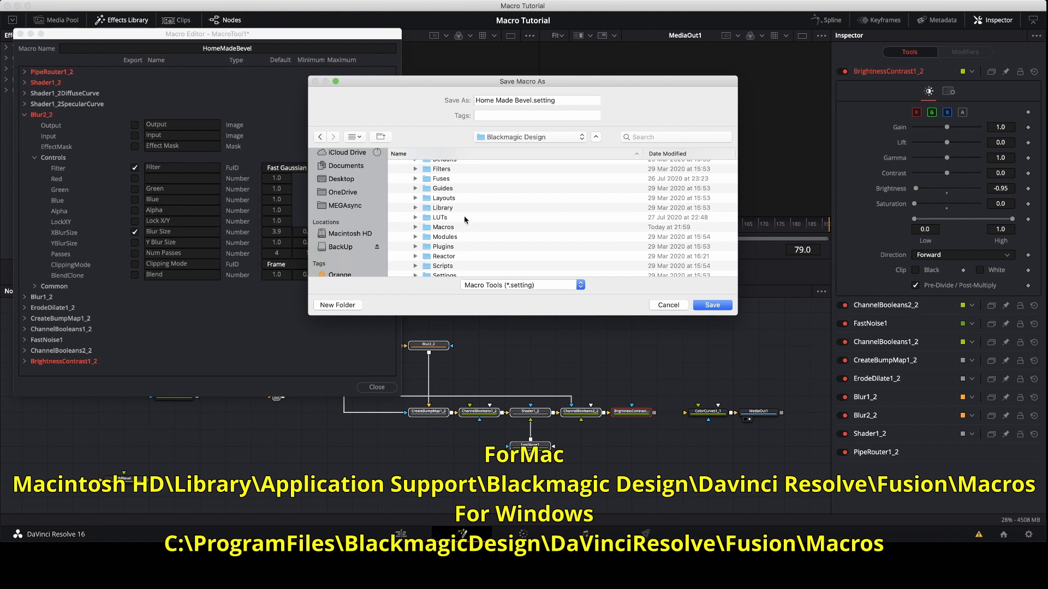
scroll(465, 220, "down", 1)
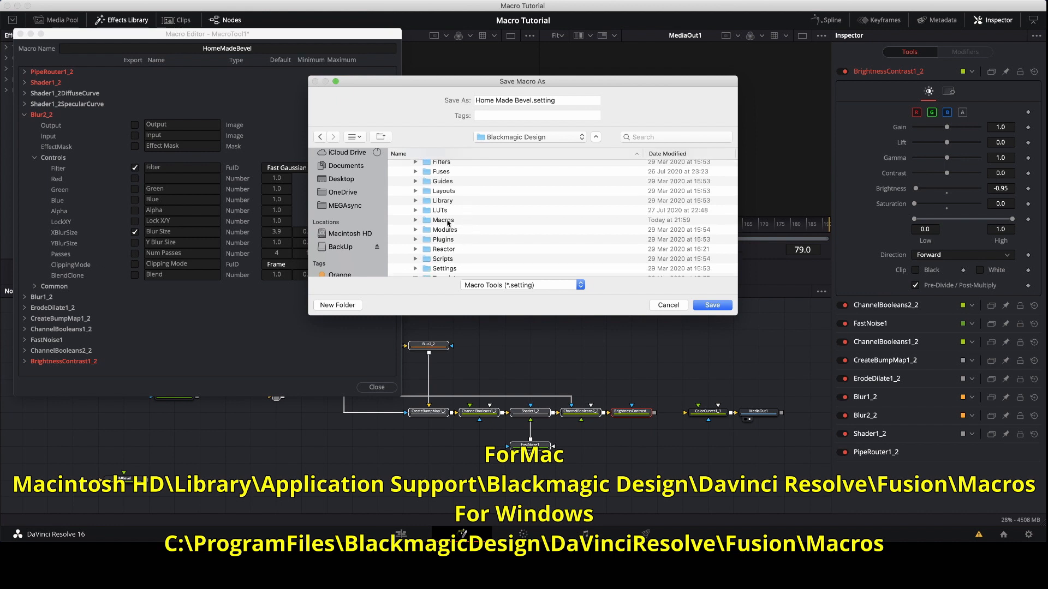
double_click(443, 220)
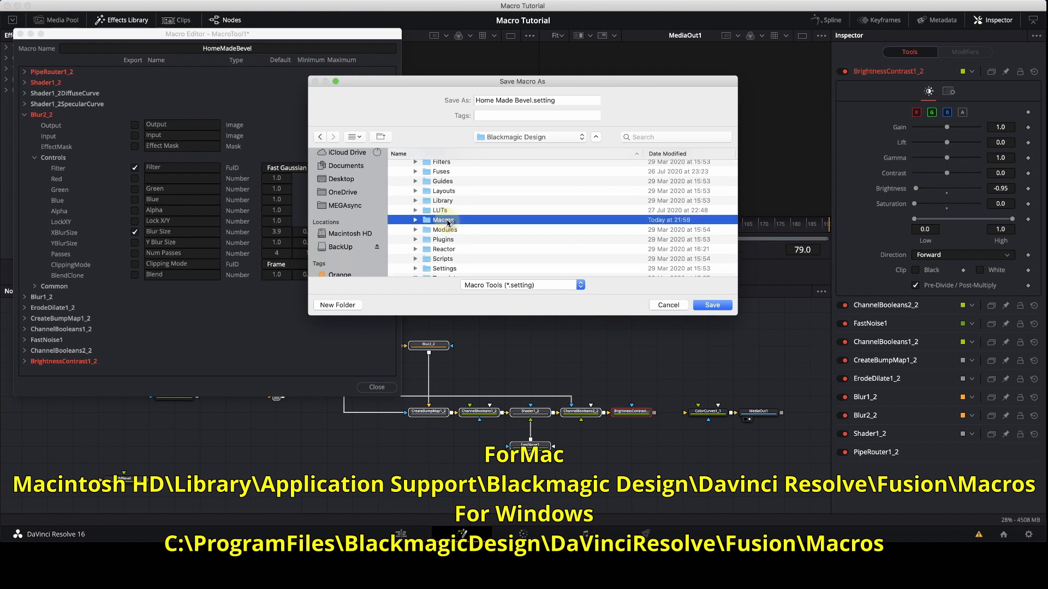
left_click(712, 305)
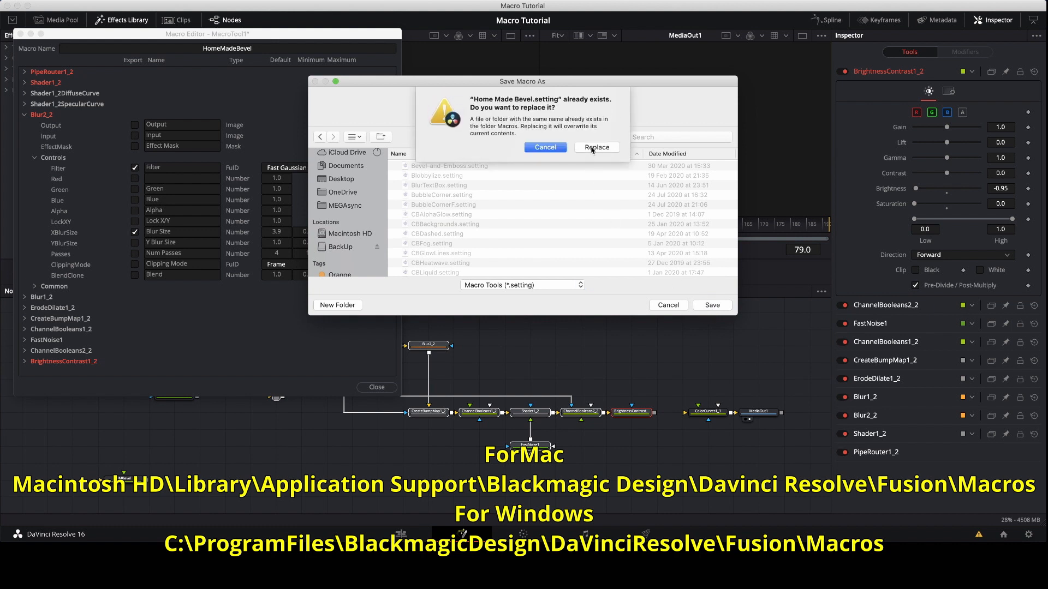
left_click(594, 147)
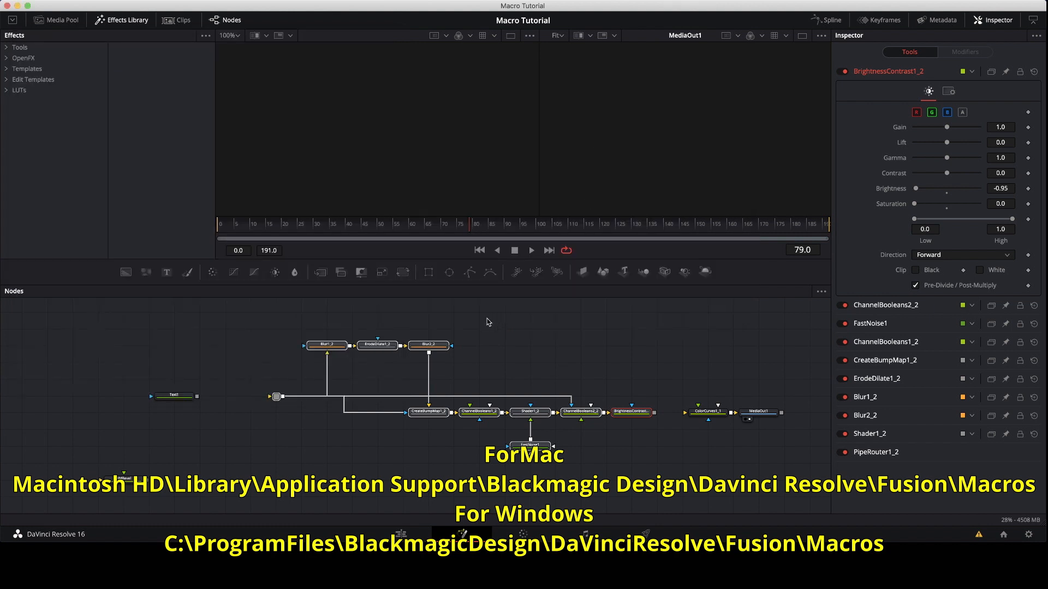
Reconnect Text1 to the pipe router and BrightnessContrast1_2 to ColorCurves1_1 in the Fusion composition.
left_click(406, 534)
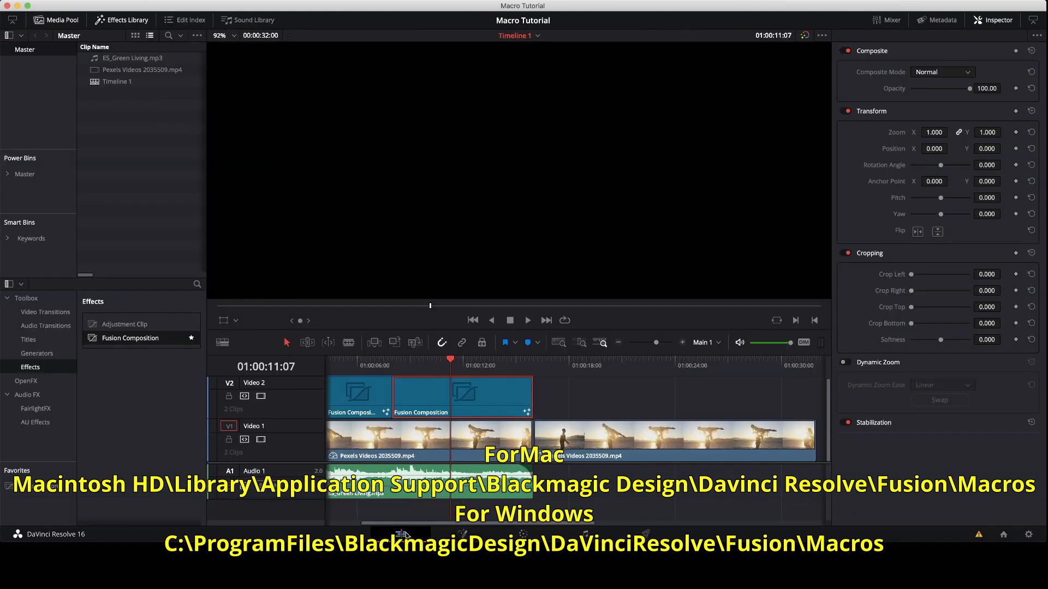
left_click(463, 535)
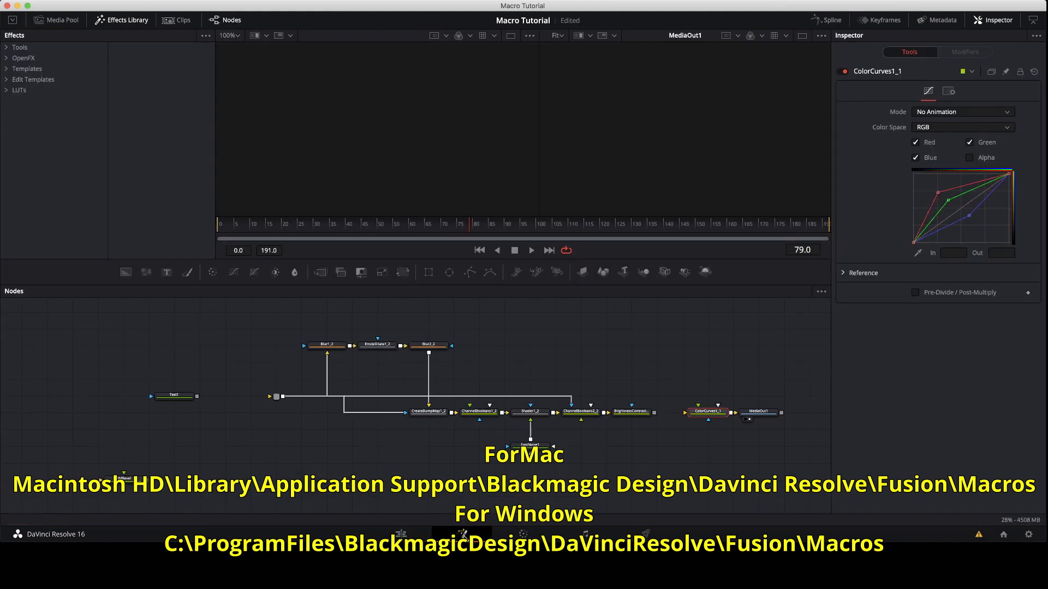
left_click_drag(198, 396, 273, 401)
left_click_drag(655, 419, 689, 413)
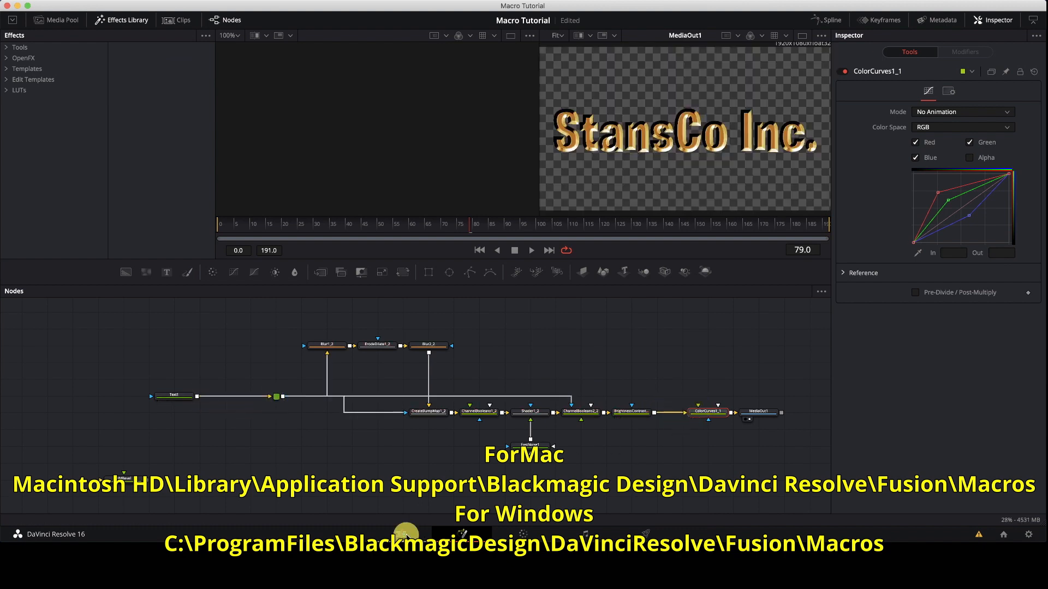
Return to the Edit page, then quit and reopen the program with the Macro Tutorial project.
left_click(401, 534)
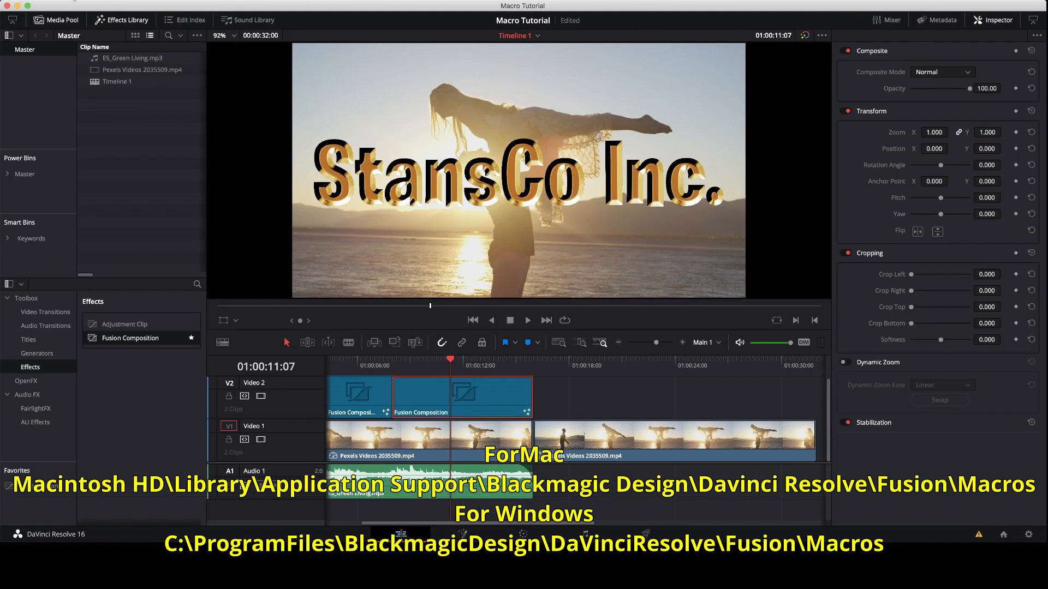
left_click(71, 0)
left_click(71, 110)
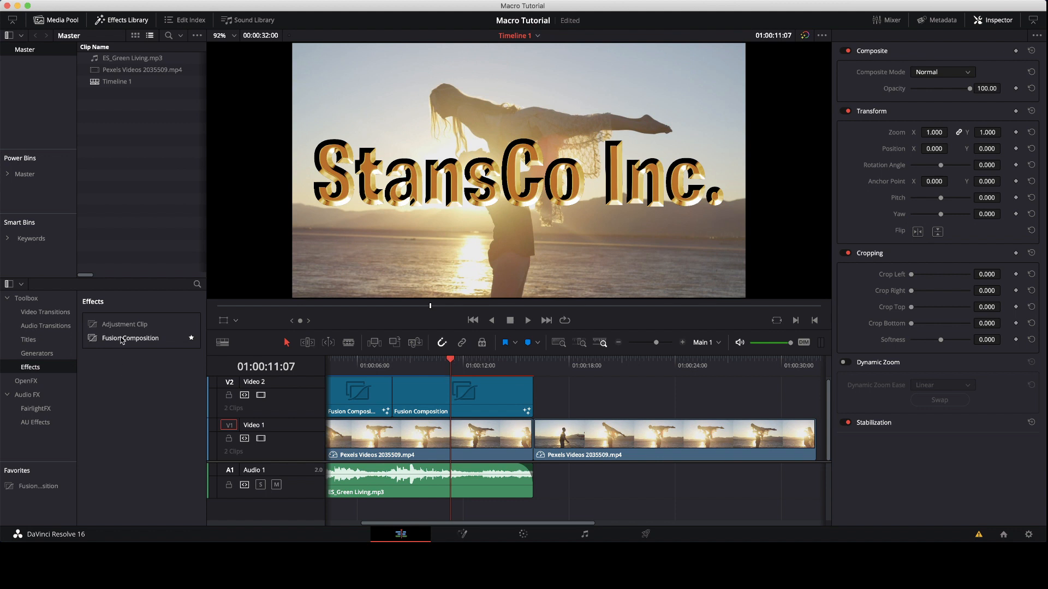
Add a Fusion Composition on Video 2 above the second Pexels clip and open it in Fusion at 01:00:21:03.
left_click_drag(122, 340, 569, 409)
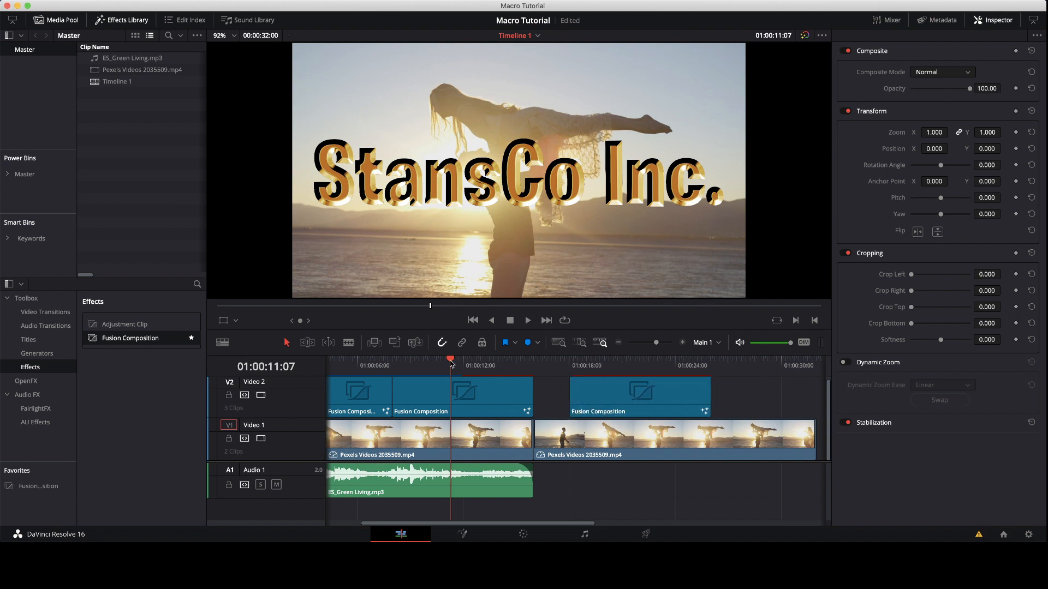
left_click_drag(451, 362, 624, 361)
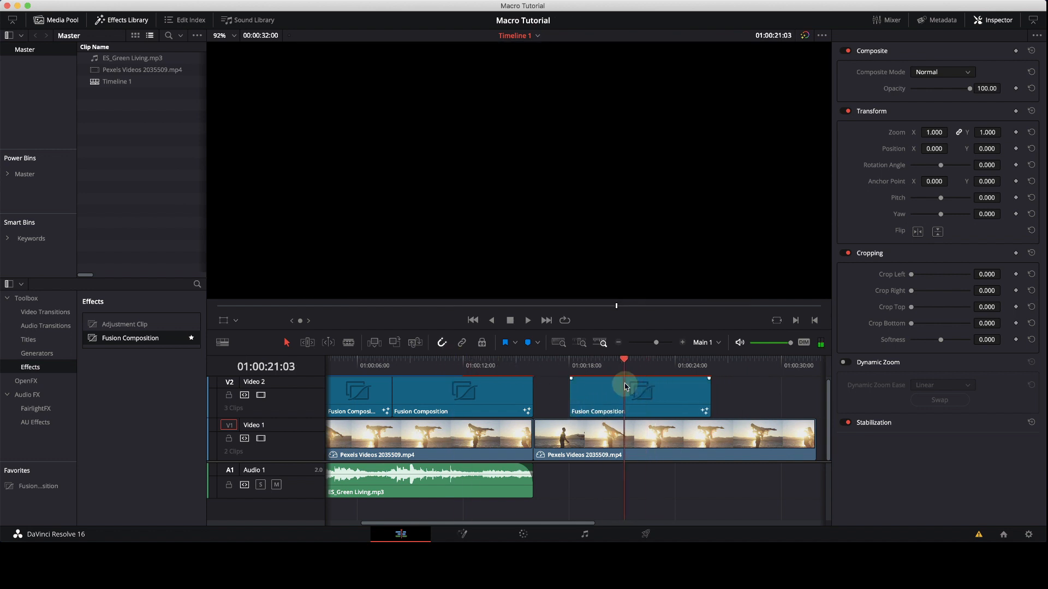
left_click(462, 534)
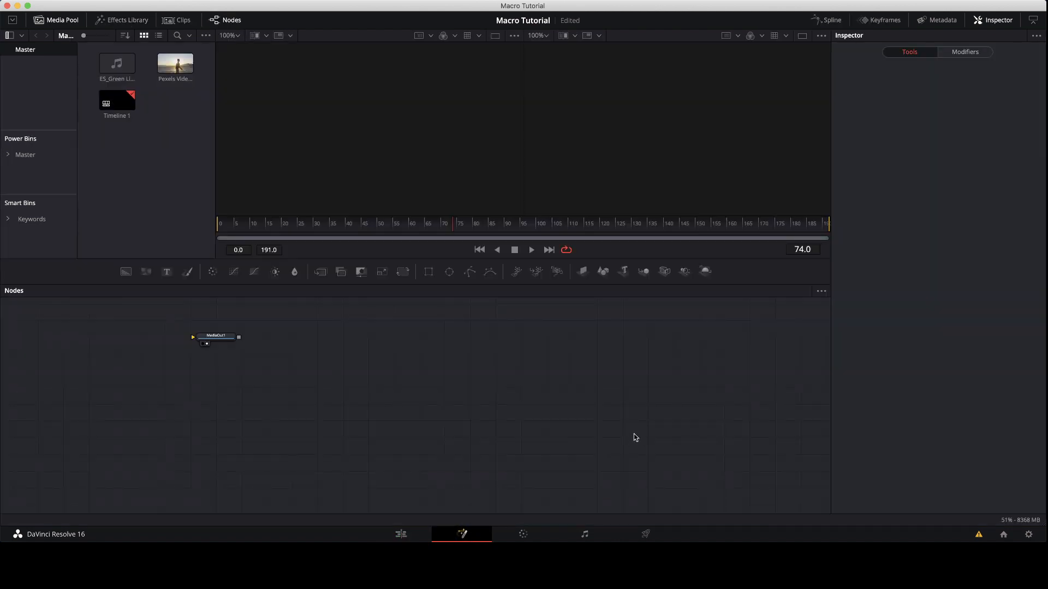
Add a Text node to the composition and enter a first name followed by "Is Great!" as its styled text.
left_click_drag(211, 335, 614, 420)
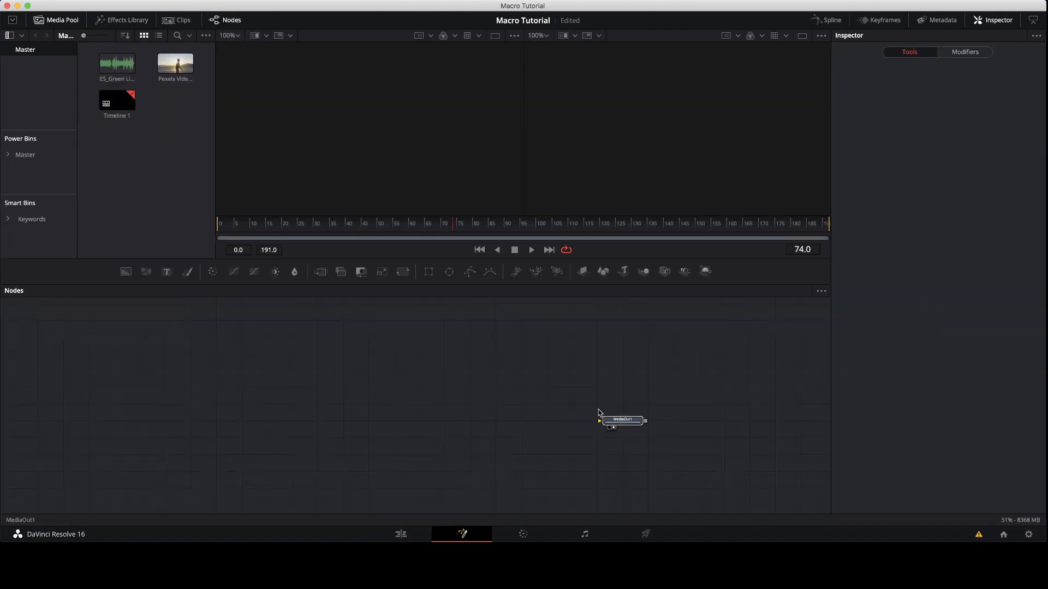
left_click(169, 275)
left_click_drag(170, 275, 266, 389)
left_click(941, 174)
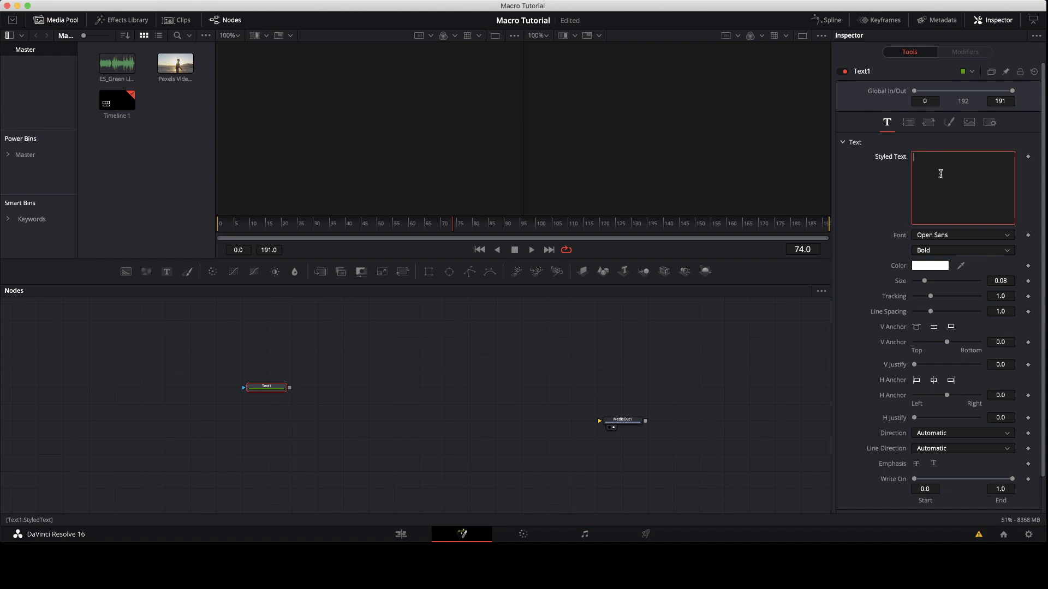
type("Simon ")
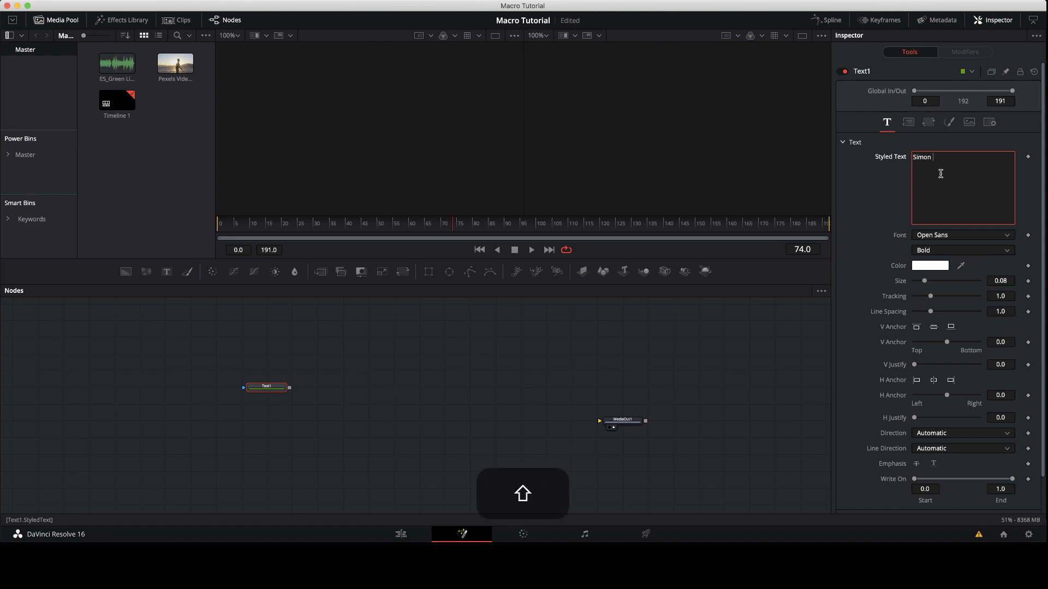
type("Is Great!")
Display Text1 in the first viewer at size 0.2087 and line up MediaOut1 horizontally with it, leaving a gap between the nodes.
left_click_drag(279, 387, 345, 169)
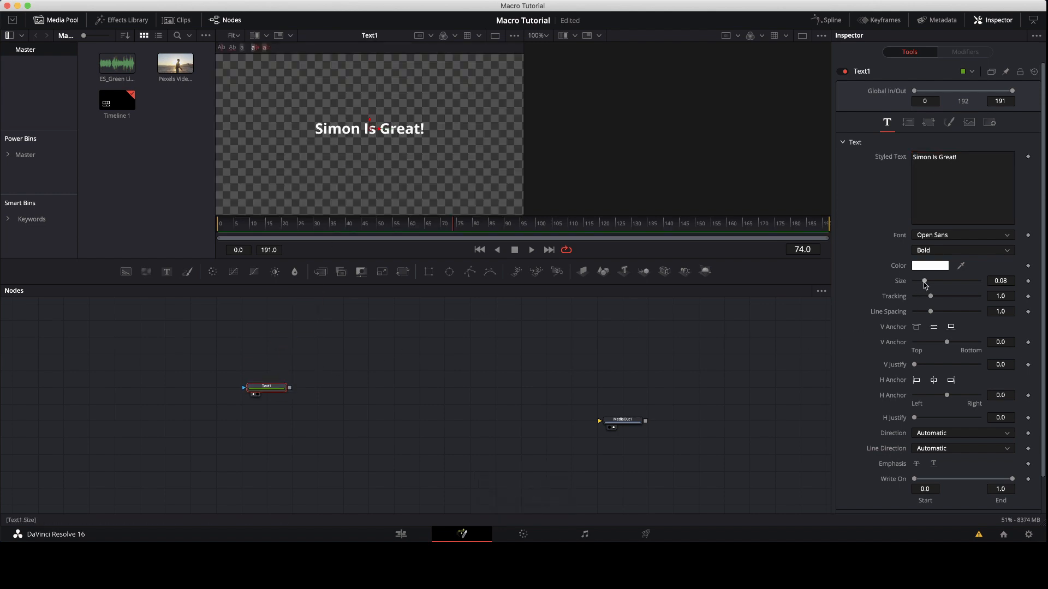
left_click_drag(926, 283, 943, 283)
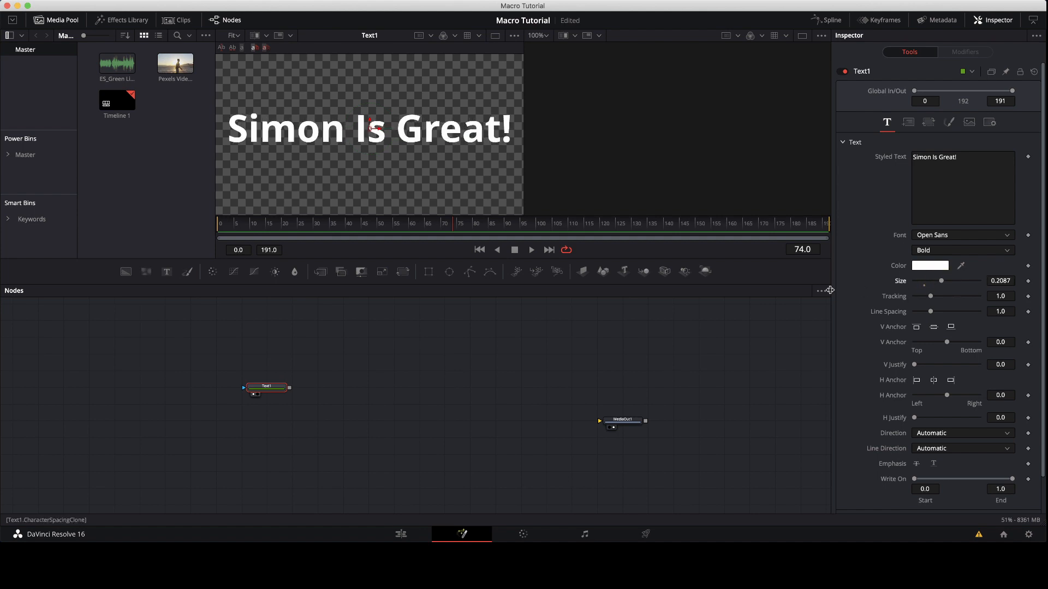
left_click_drag(626, 423, 700, 389)
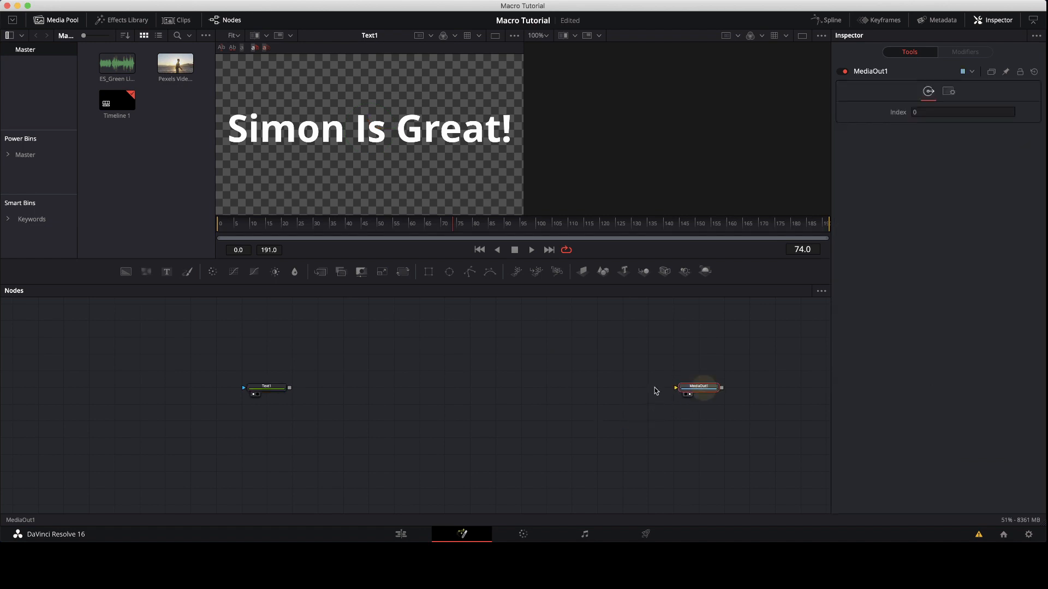
left_click(465, 390)
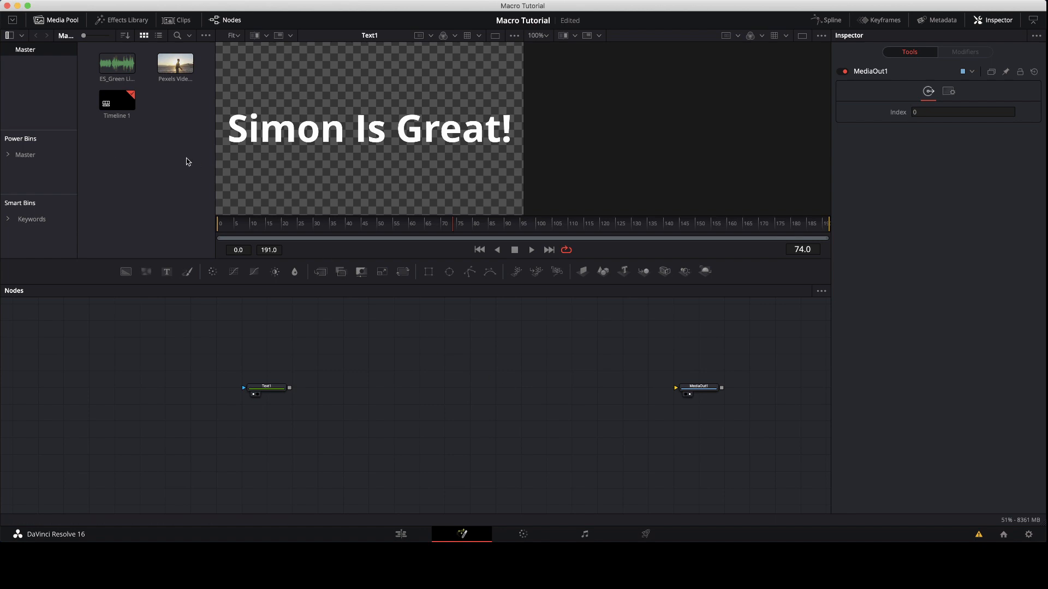
Locate the Home Made Bevel macro in the Effects Library's Macros category and among the macros offered for adding in the node graph.
left_click(128, 22)
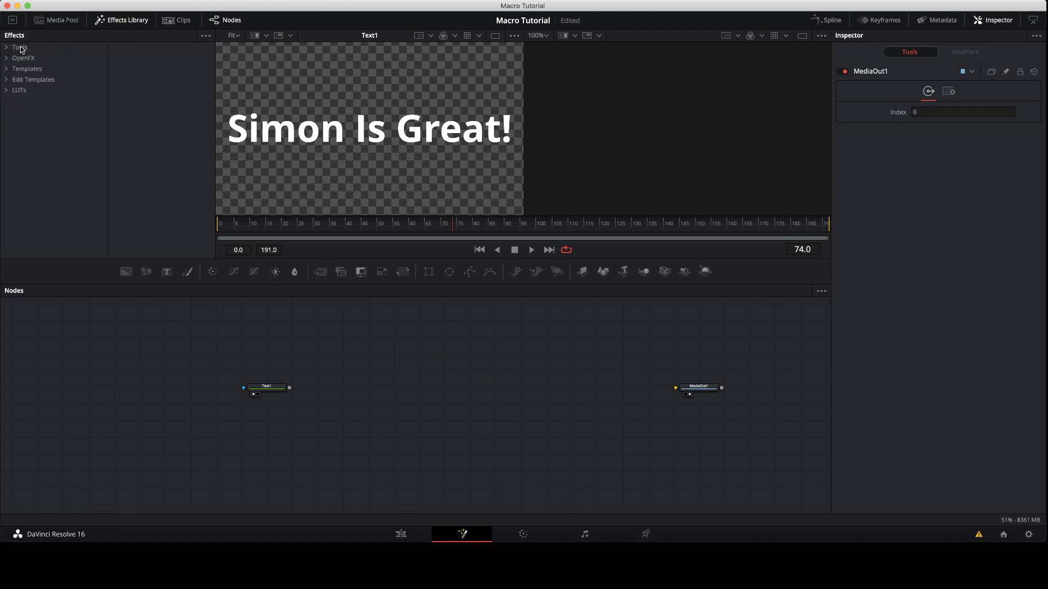
left_click(21, 48)
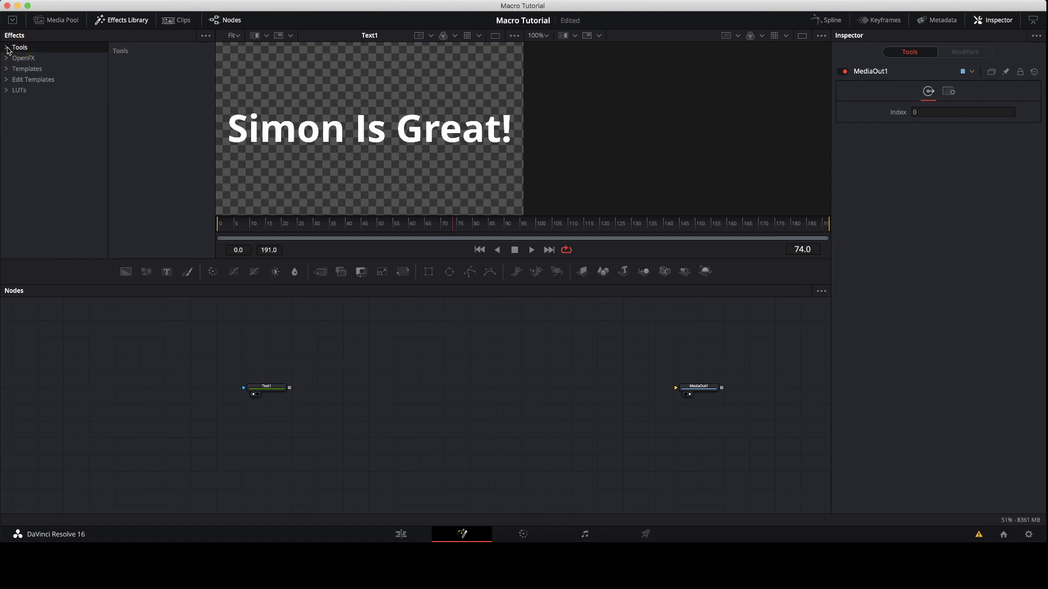
left_click(7, 49)
left_click(31, 221)
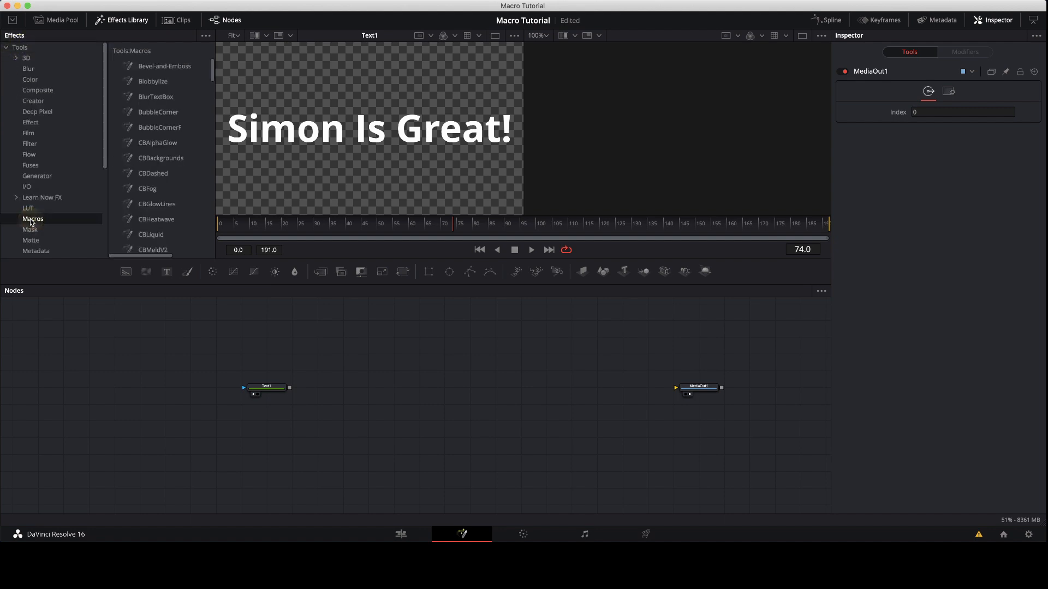
scroll(158, 208, "down", 10)
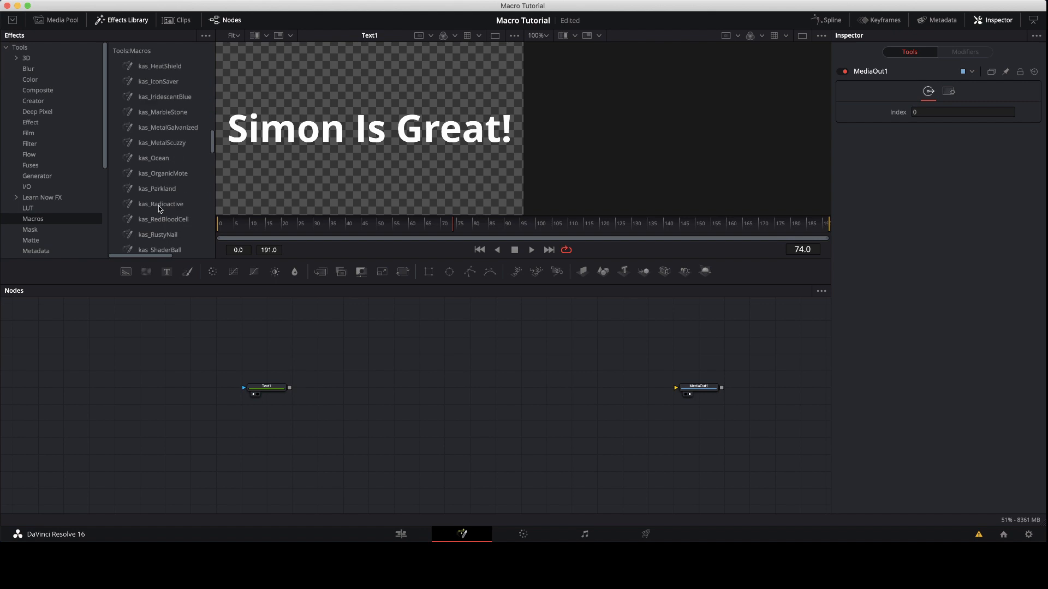
scroll(160, 209, "up", 6)
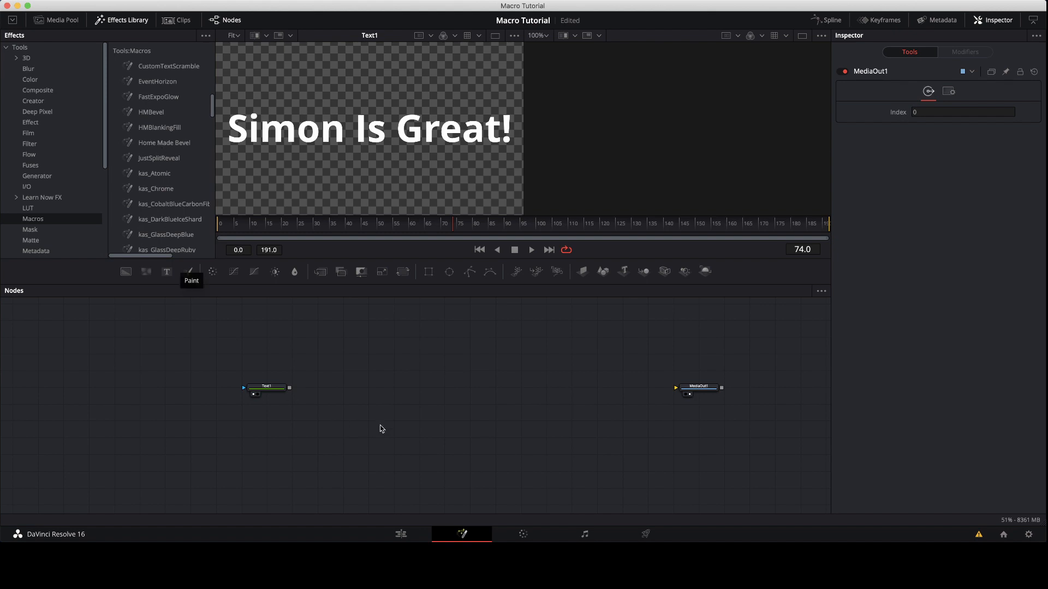
right_click(430, 378)
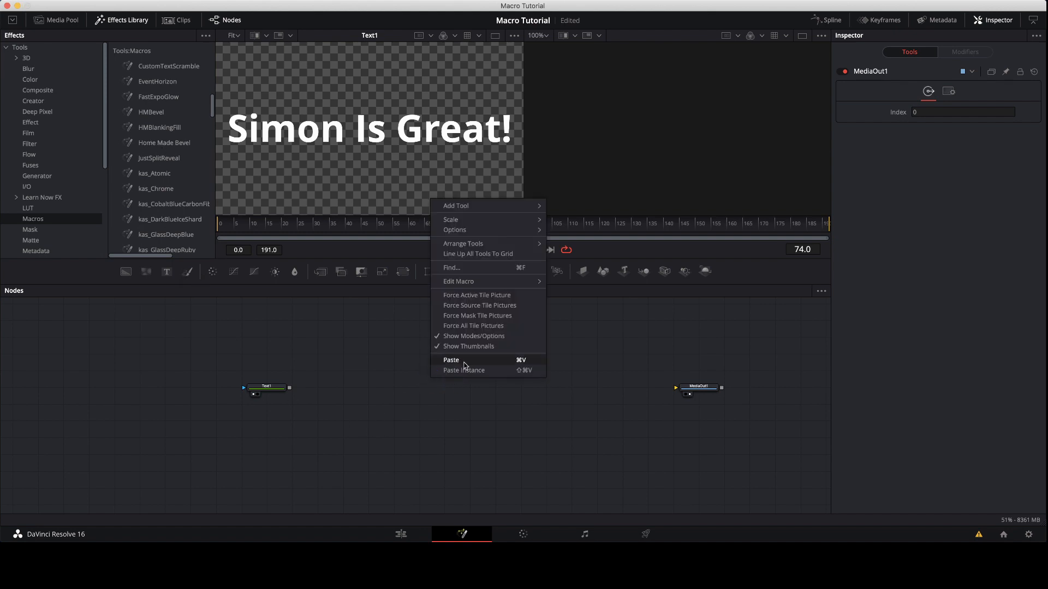
mouse_move(457, 206)
mouse_move(563, 250)
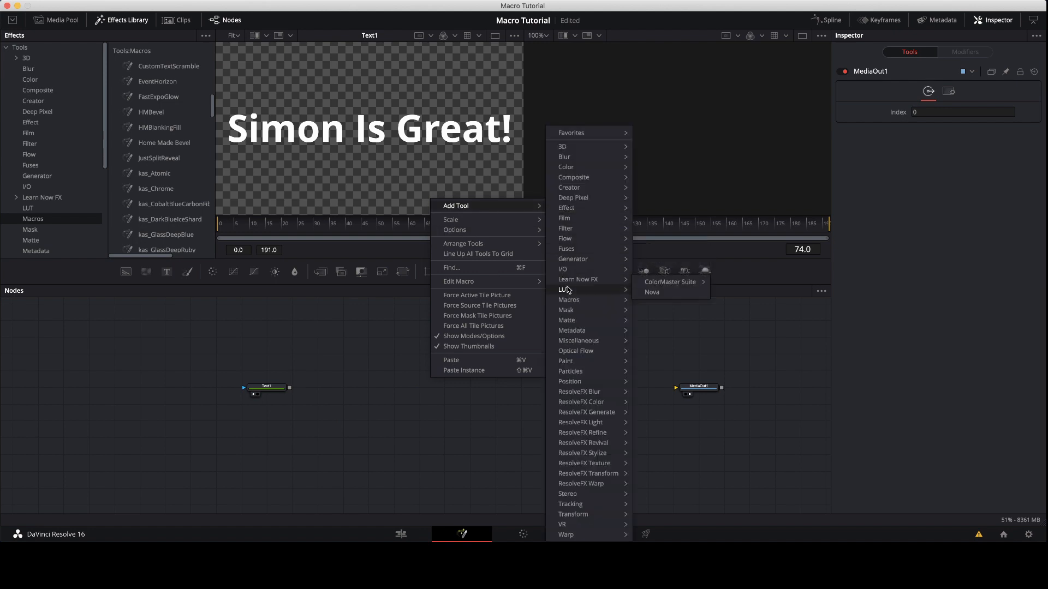
mouse_move(573, 303)
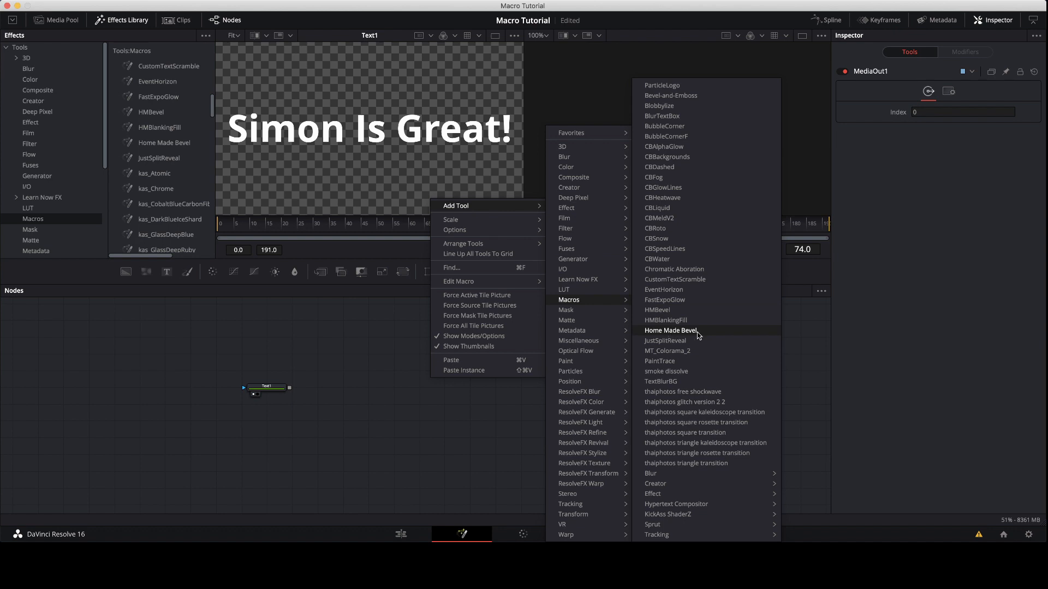
left_click(658, 332)
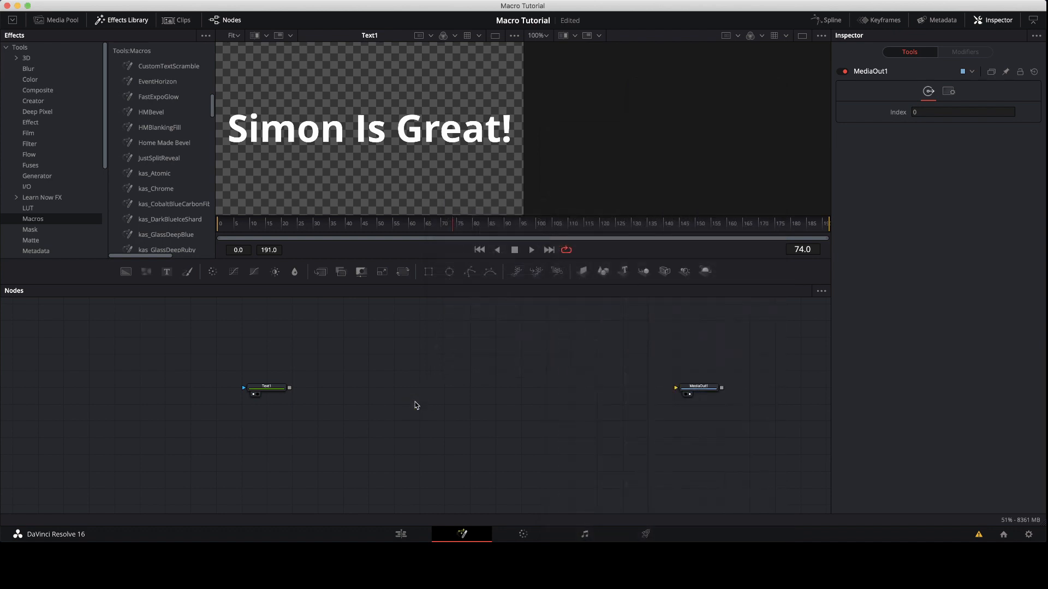
Search the tools for "home", add the Home Made Bevel macro, and connect it between Text1 and MediaOut1.
key("shift+space")
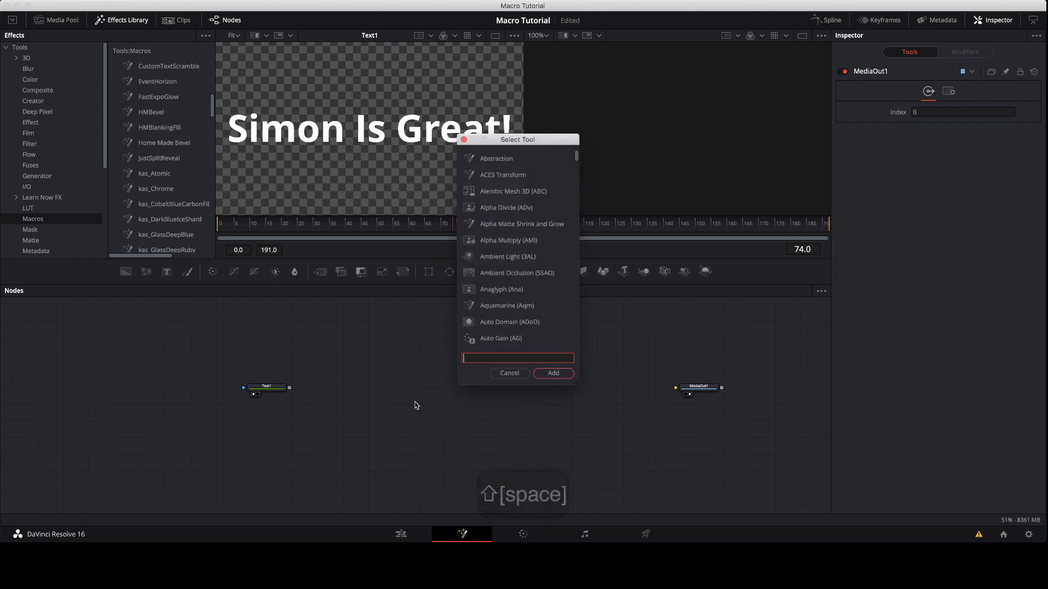
type("home")
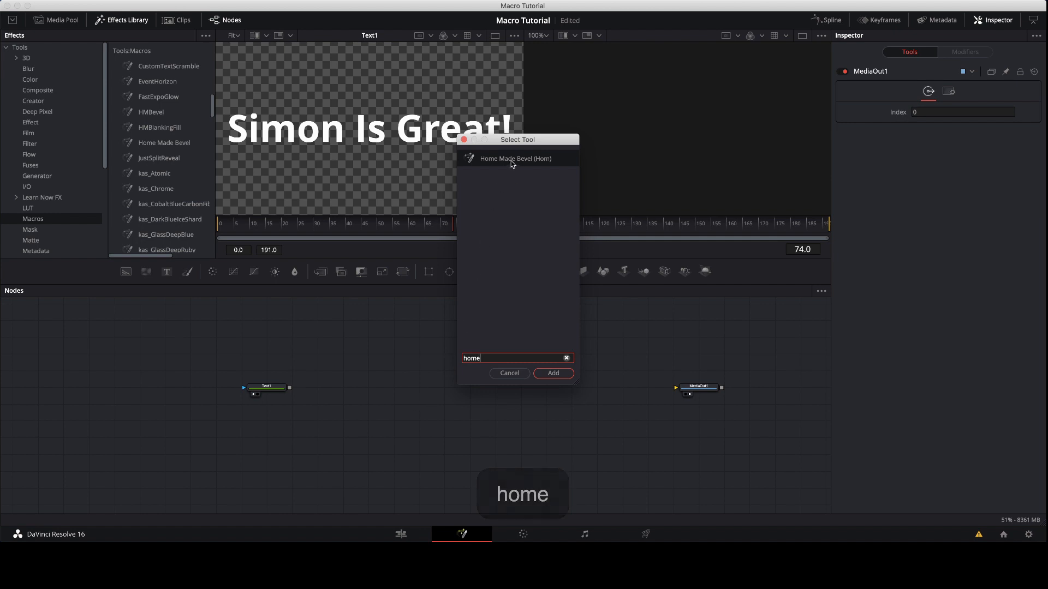
left_click(511, 159)
left_click(555, 374)
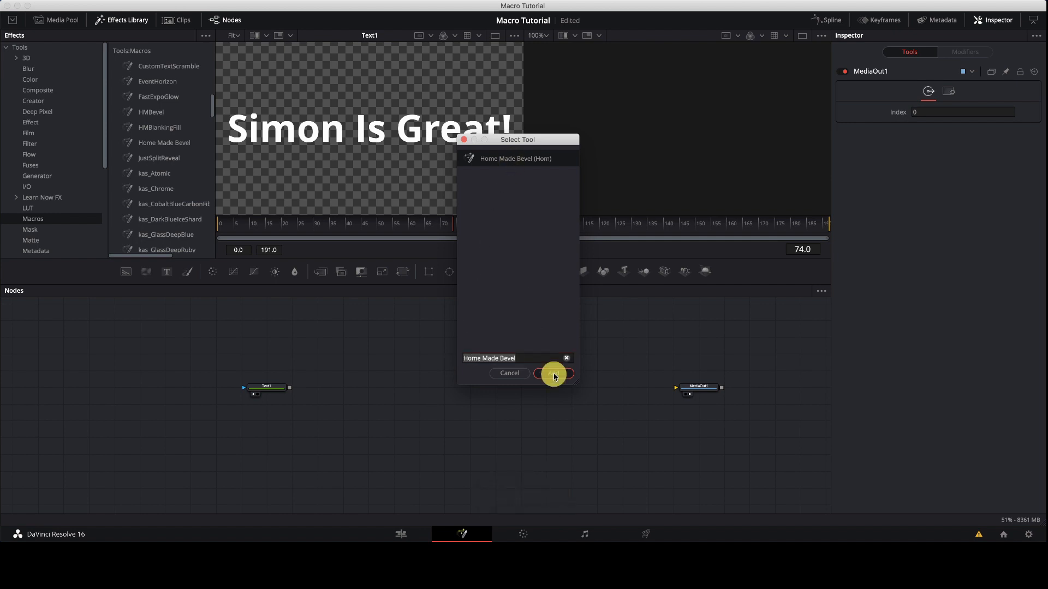
left_click_drag(422, 374, 445, 384)
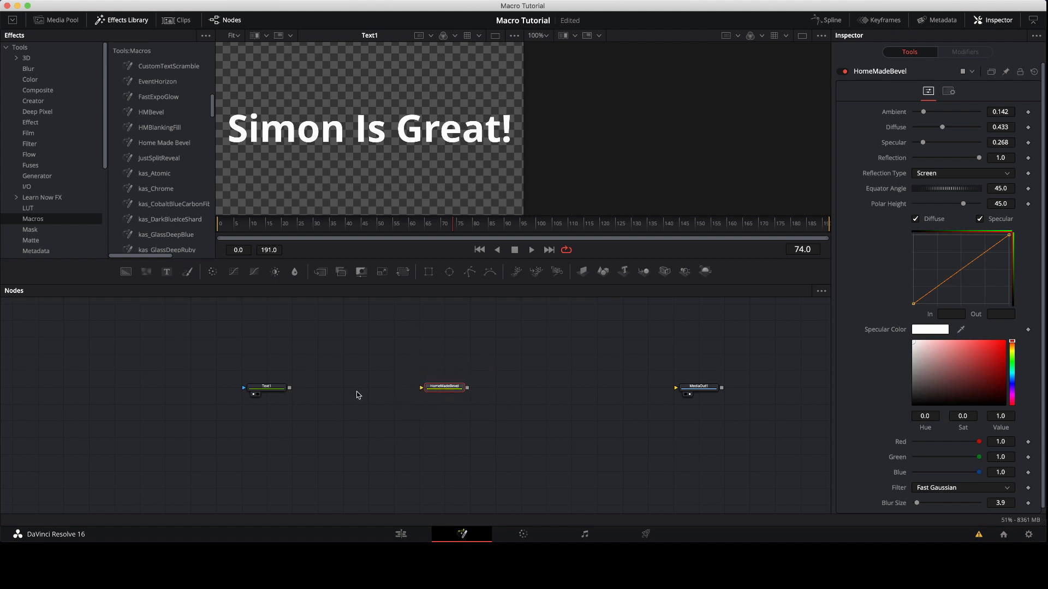
left_click_drag(289, 388, 684, 389)
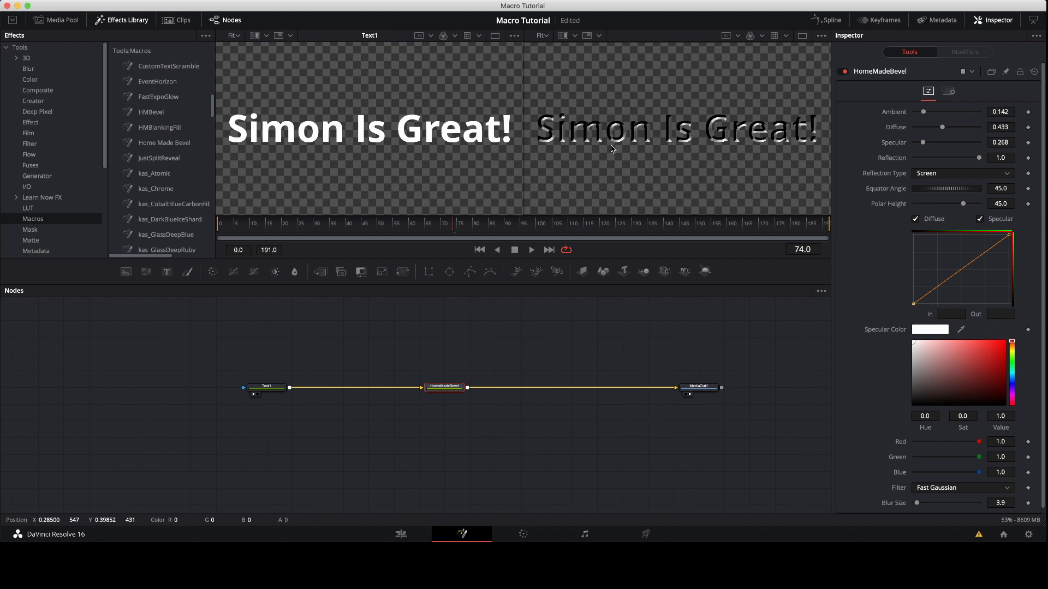
Split Text1's wording onto three lines and set its line spacing to 0.661 and size to 0.3071.
left_click(269, 387)
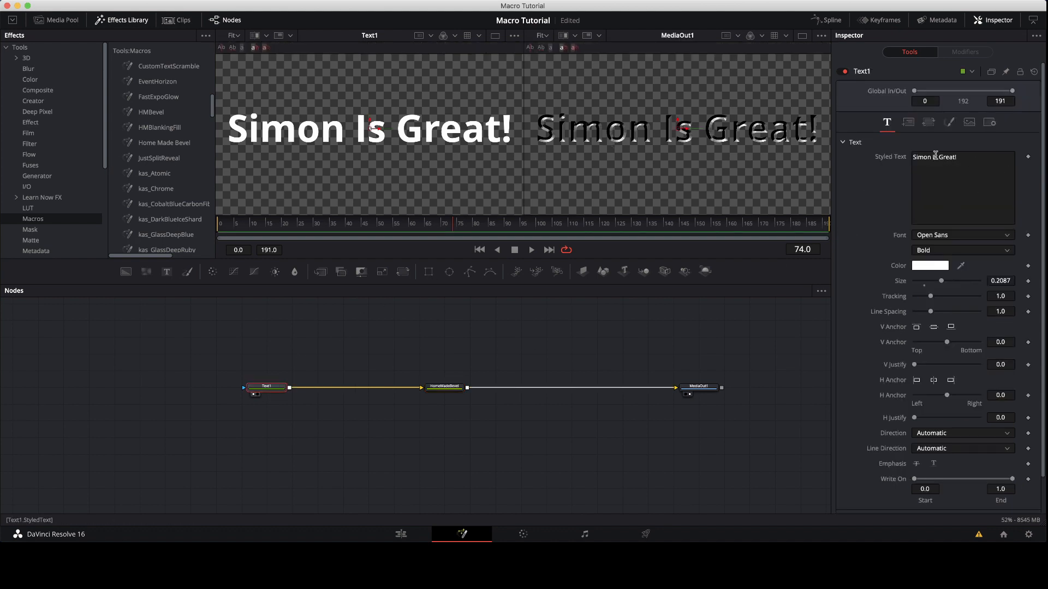
left_click(933, 157)
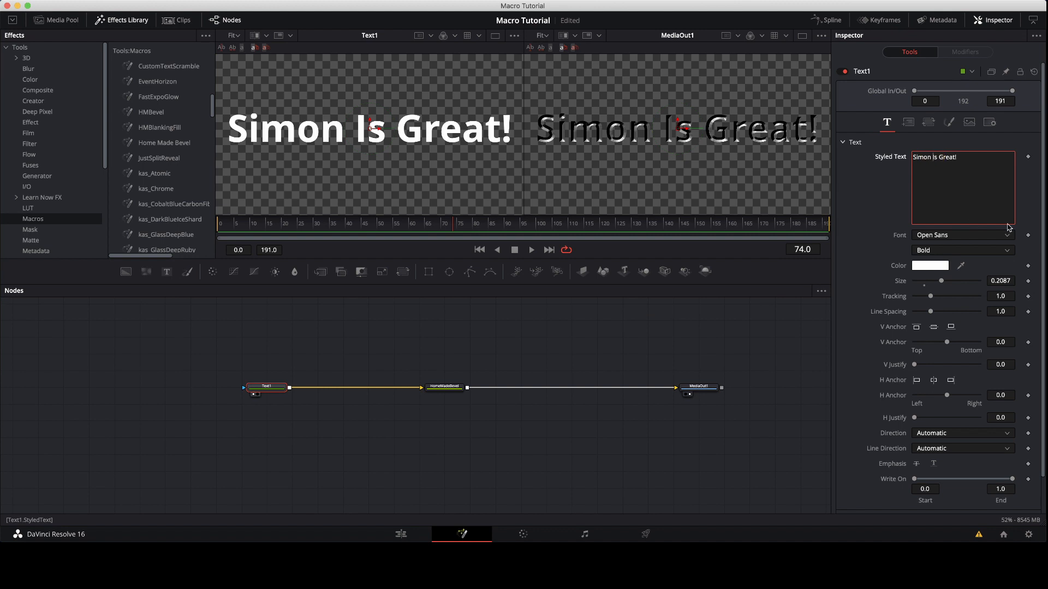
key("BackSpace")
key("Return")
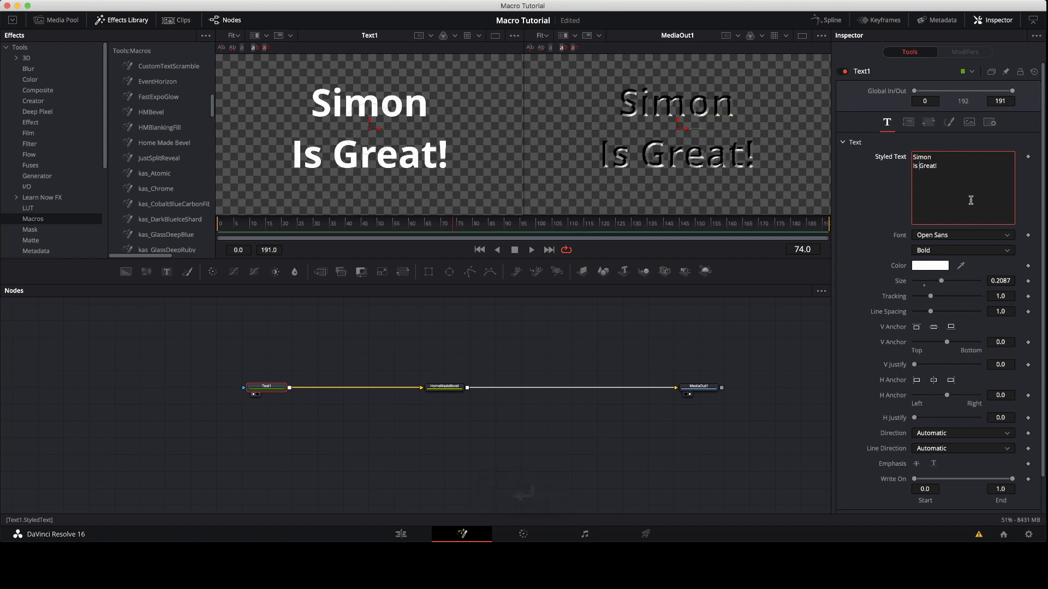
key("BackSpace")
key("Return")
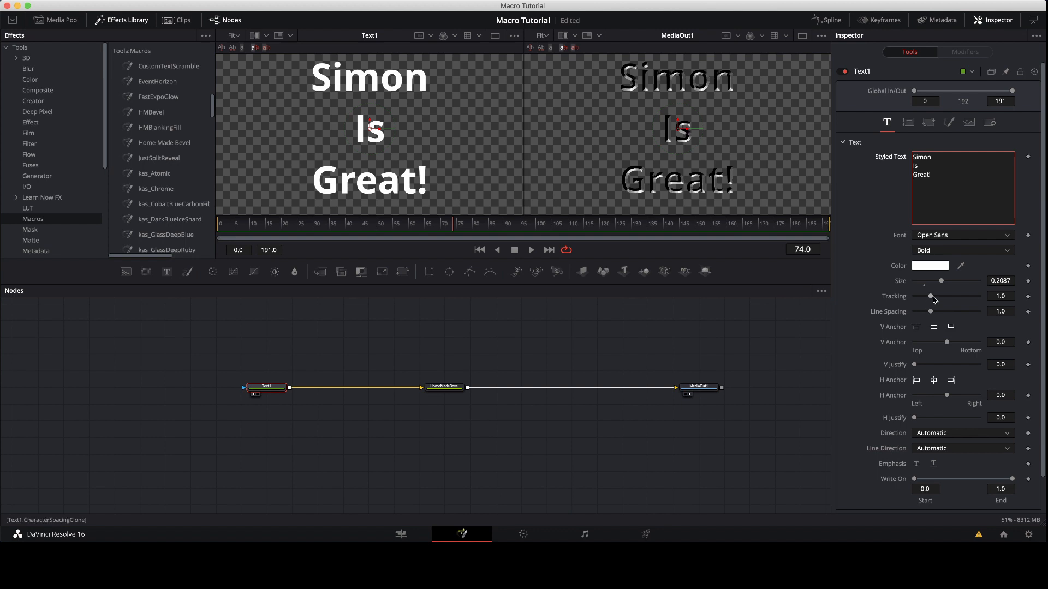
left_click_drag(932, 312, 955, 283)
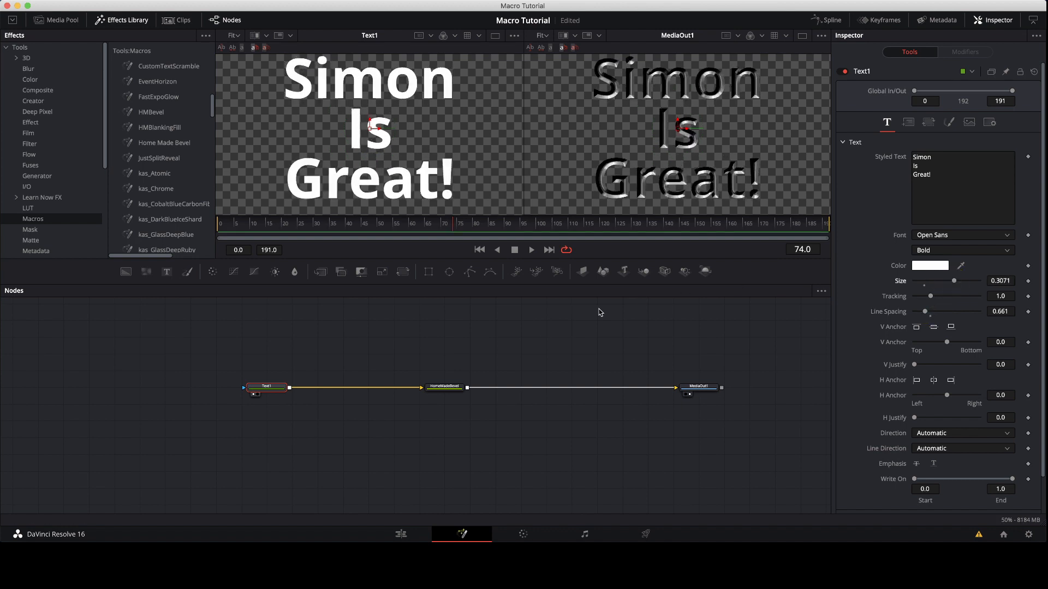
Set HomeMadeBevel's Specular to 0.252 and Diffuse to 0.425, playing the composition to check the bevel.
left_click(456, 386)
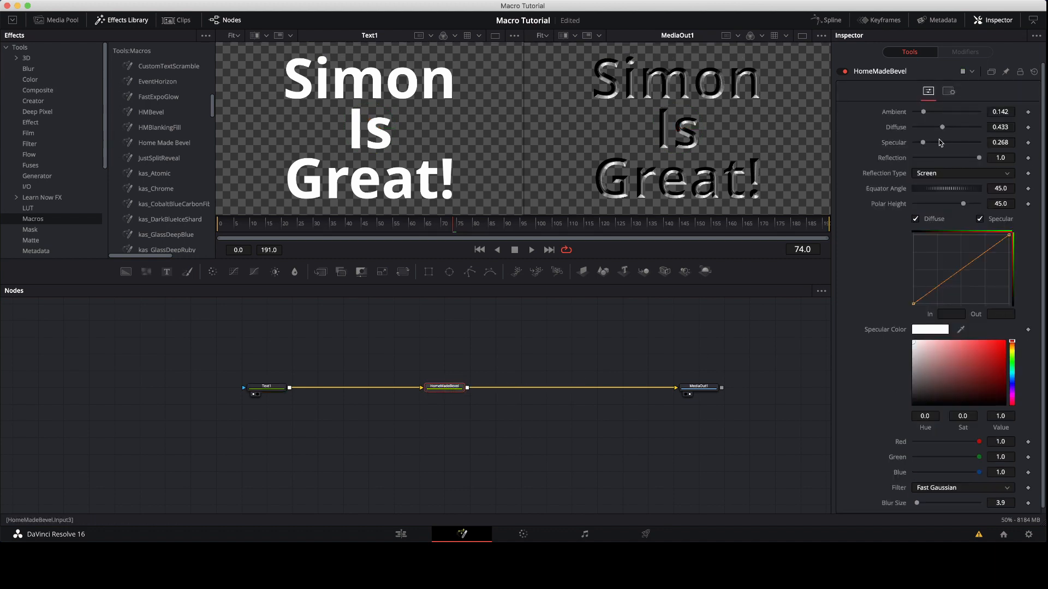
mouse_move(924, 145)
left_mouse_down()
mouse_move(941, 145)
mouse_move(923, 145)
left_mouse_up()
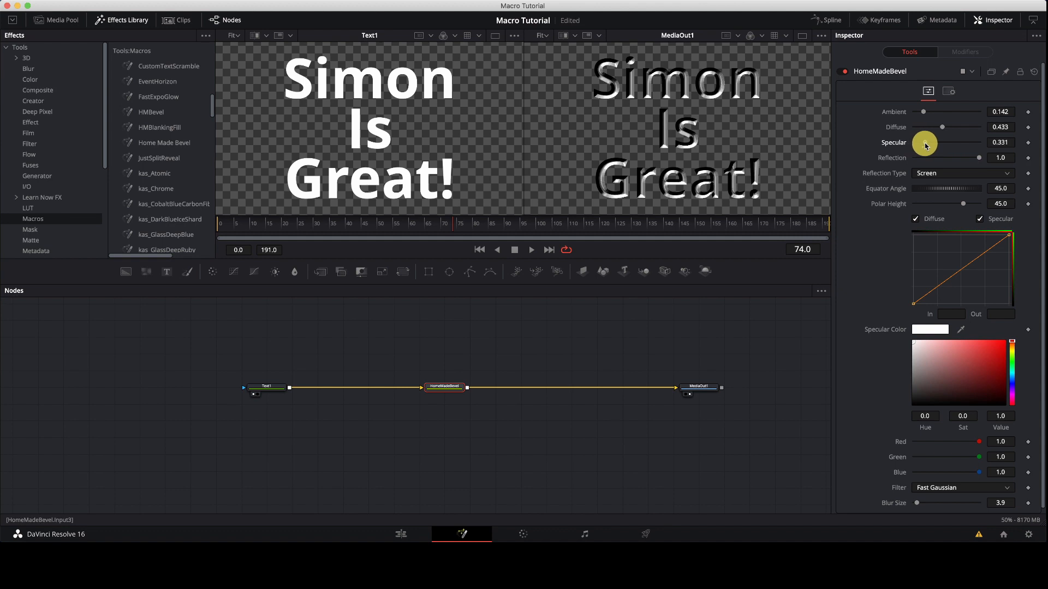
key("space")
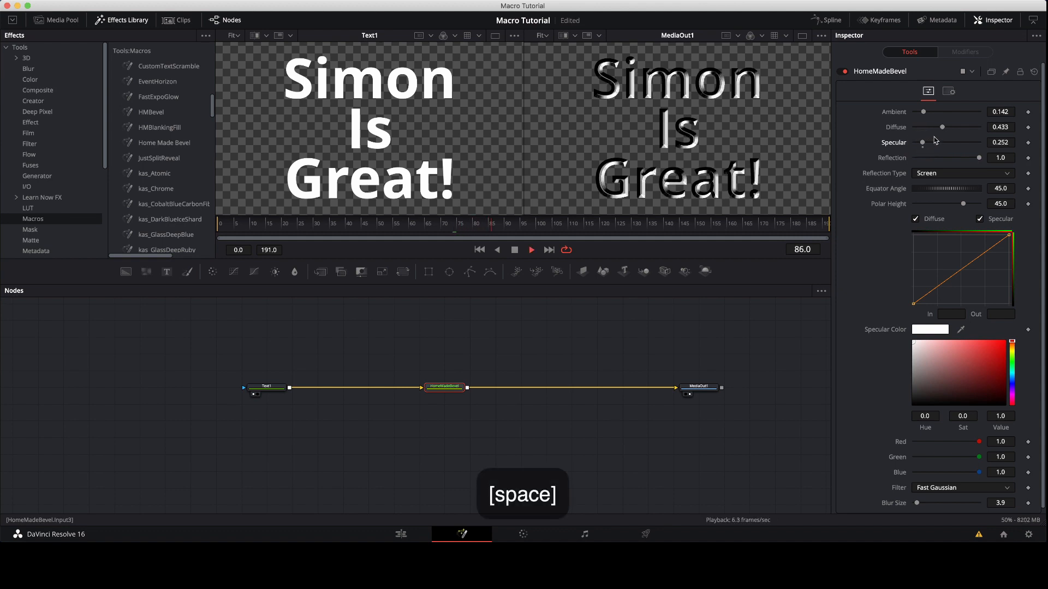
mouse_move(942, 127)
left_mouse_down()
mouse_move(921, 132)
mouse_move(944, 134)
left_mouse_up()
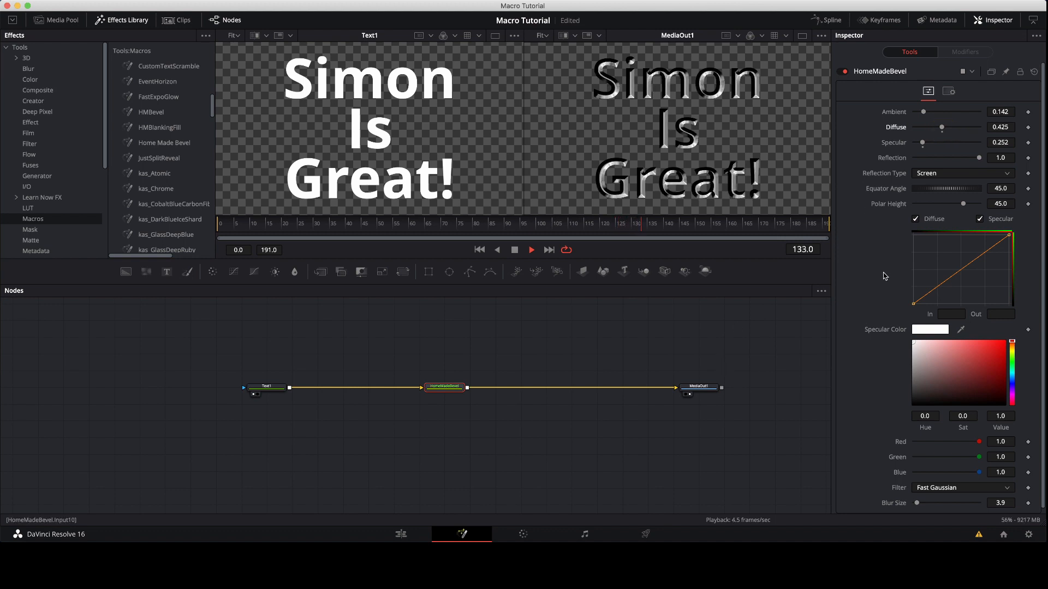
scroll(885, 275, "down", 1)
scroll(886, 271, "up", 1)
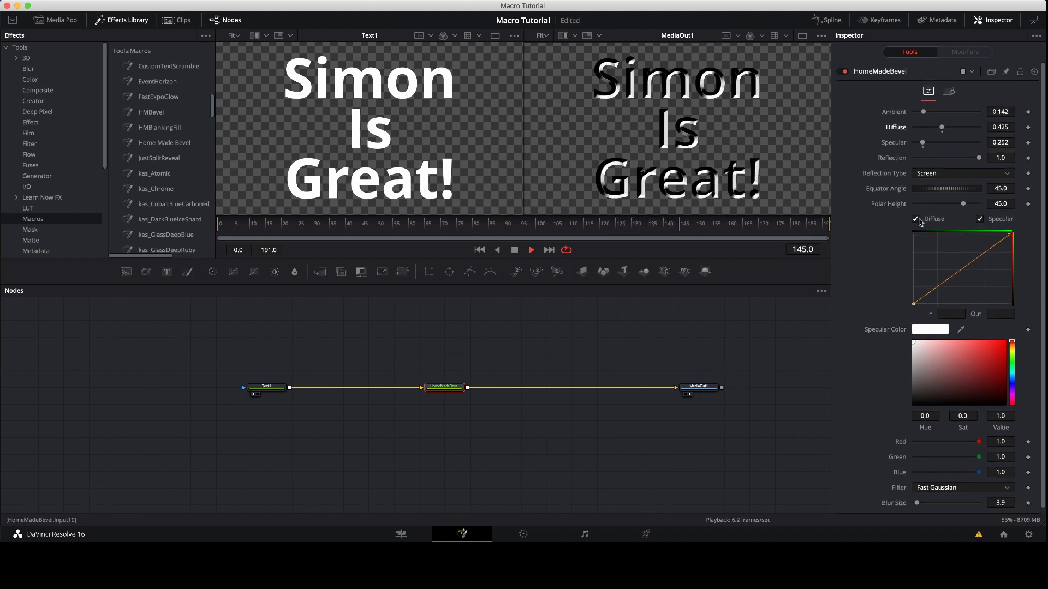
scroll(904, 488, "down", 1)
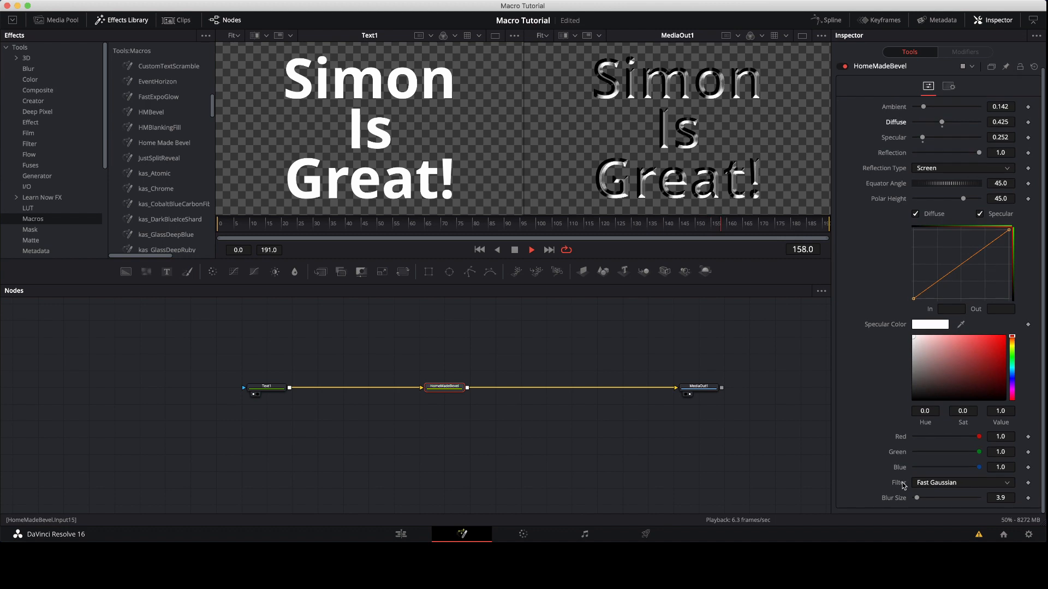
scroll(883, 174, "up", 1)
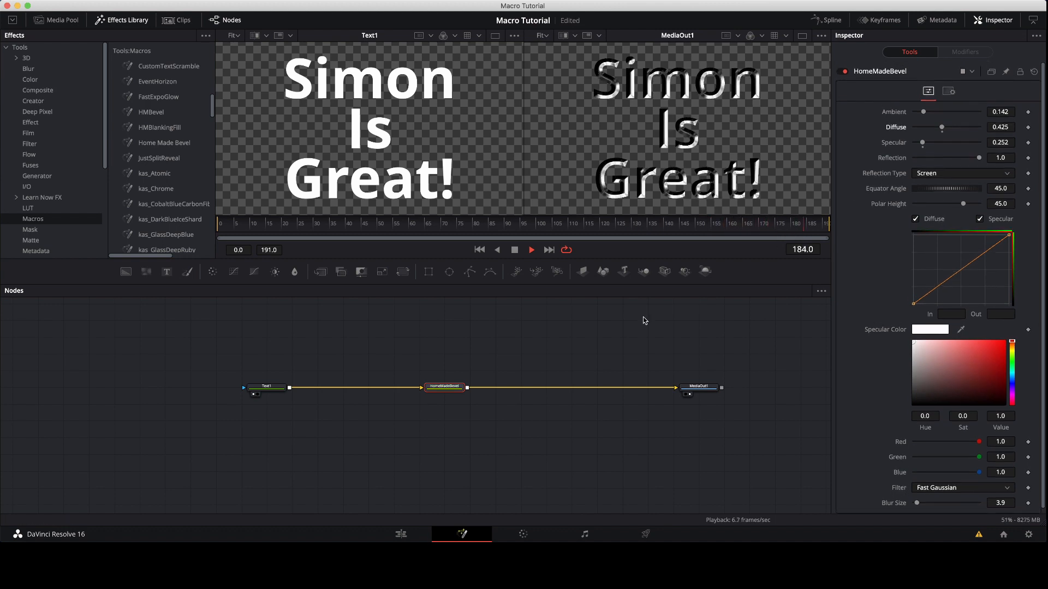
key("space")
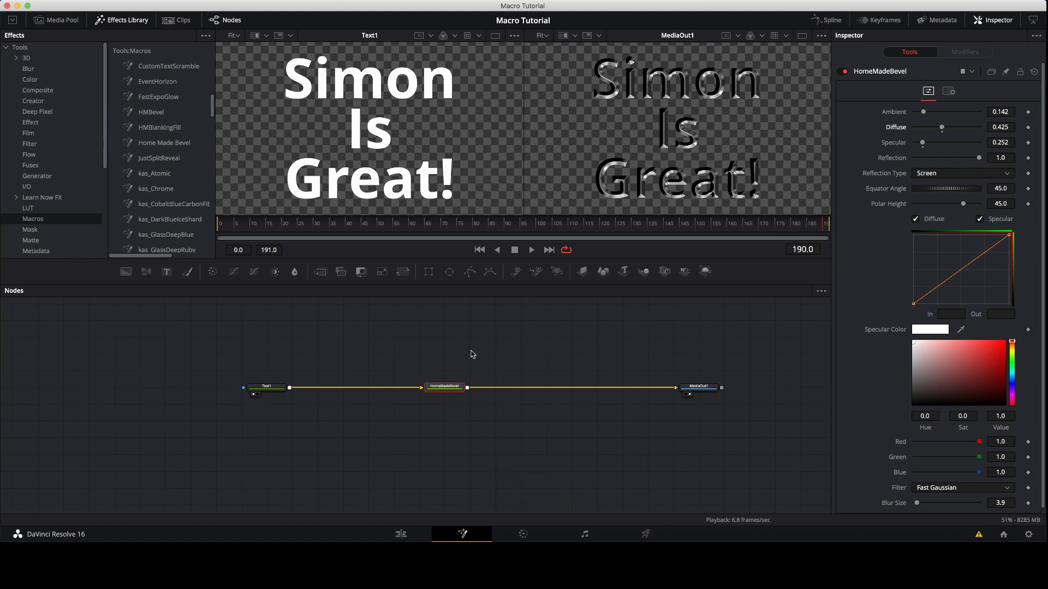
Add a Color Curves node between HomeMadeBevel and MediaOut1 and space it midway between them.
key("shift+space")
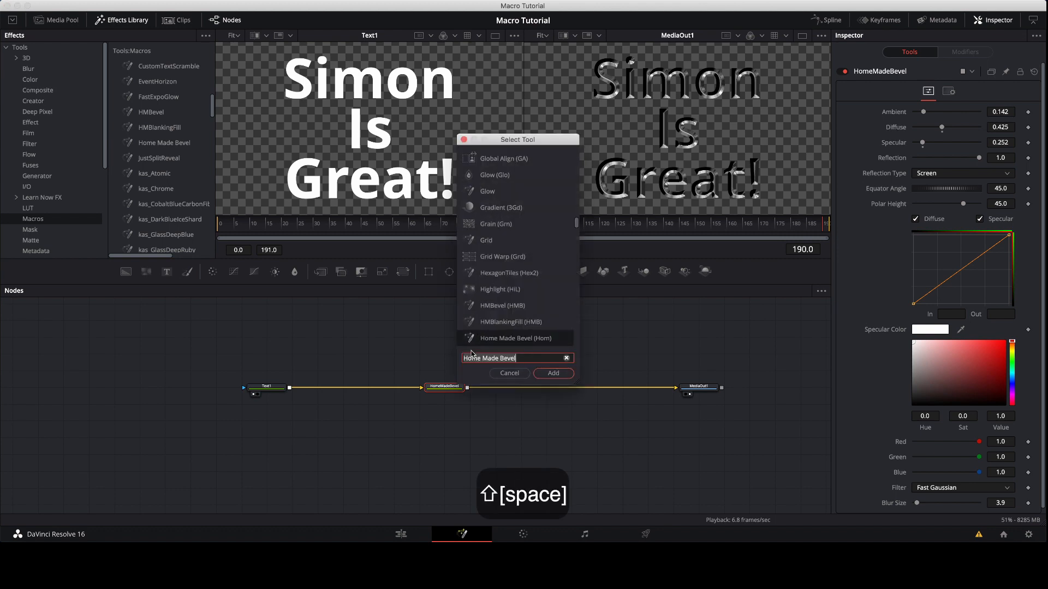
type("ccv")
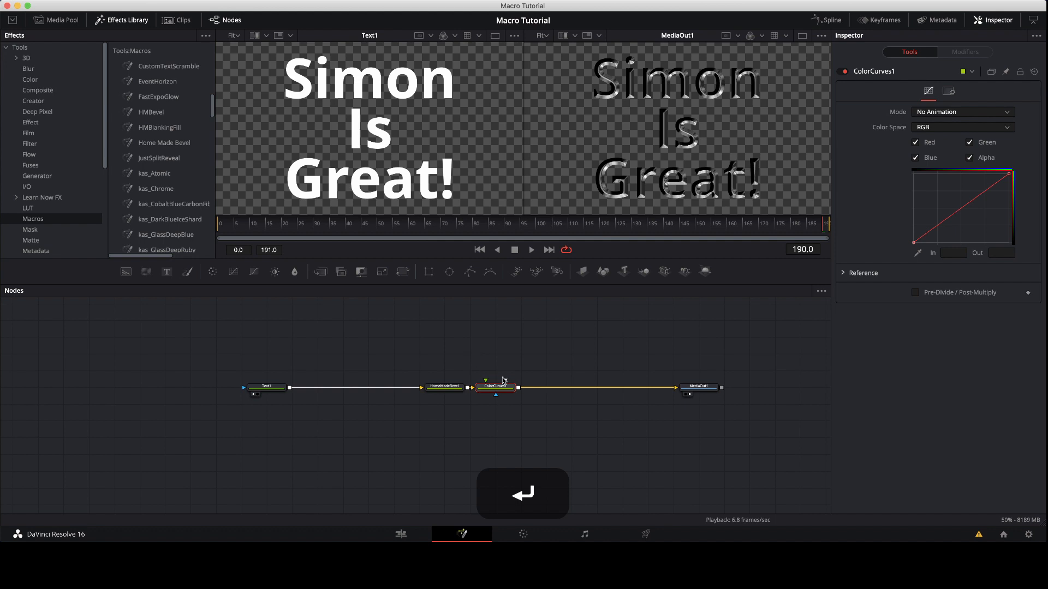
left_click_drag(503, 380, 578, 380)
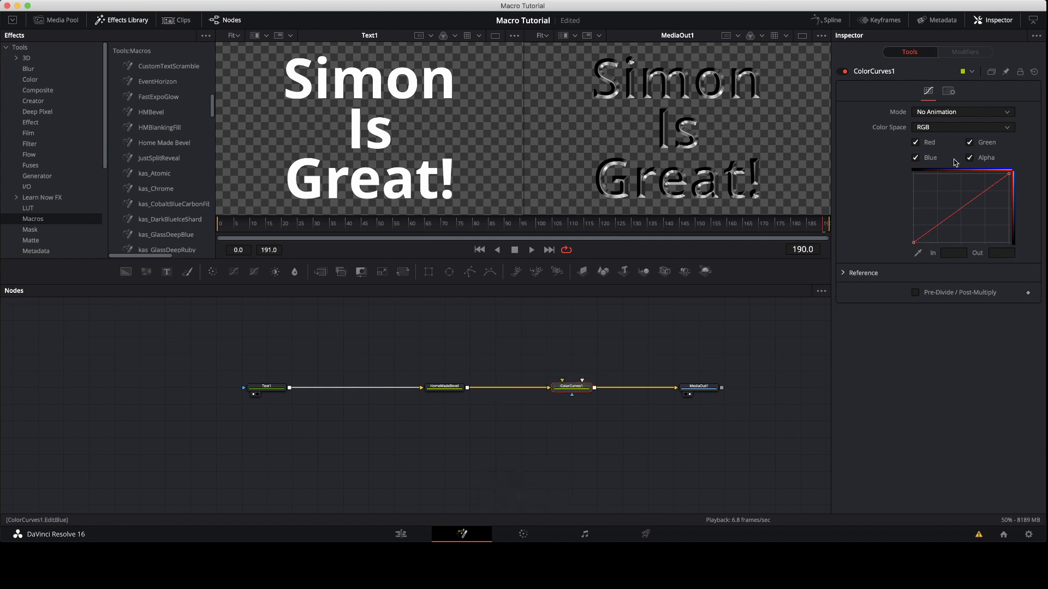
Exclude Alpha in ColorCurves1, raise red, set green to about 0.366 in/0.596 out and blue to 0.574/0.372 for a gold tint, and play the composition.
left_click(915, 157)
left_click(970, 143)
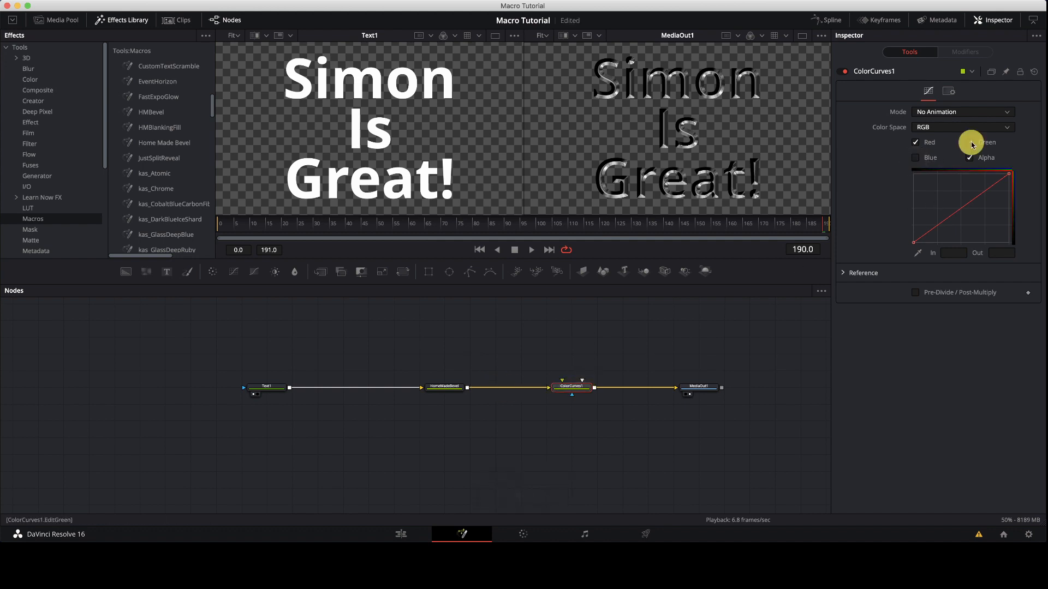
left_click(970, 158)
mouse_move(961, 215)
left_mouse_down()
mouse_move(935, 187)
mouse_move(955, 208)
mouse_move(949, 201)
left_mouse_up()
left_click(970, 143)
left_click(915, 157)
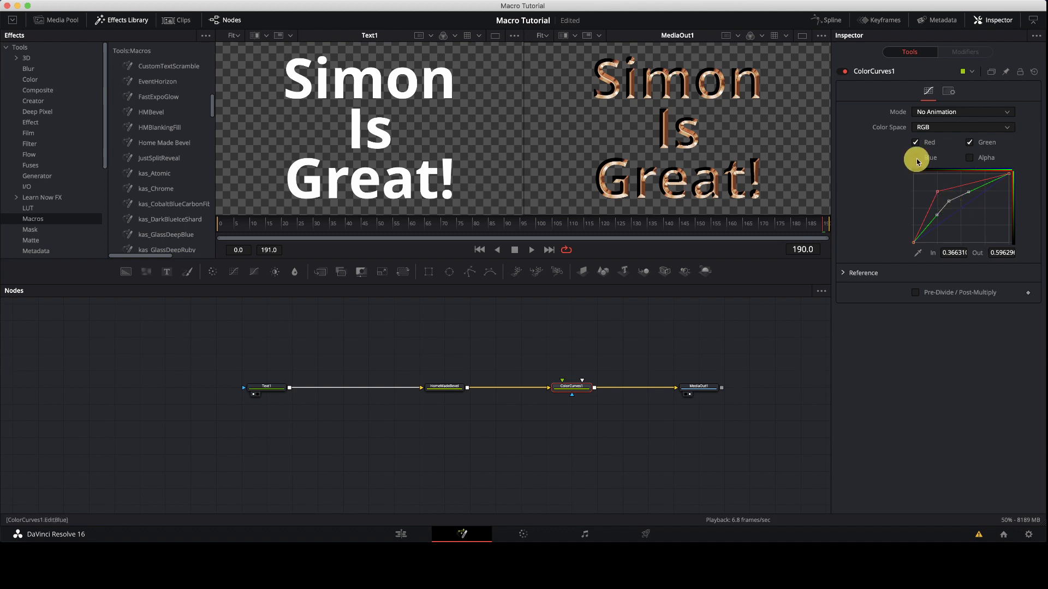
left_click_drag(959, 212, 968, 219)
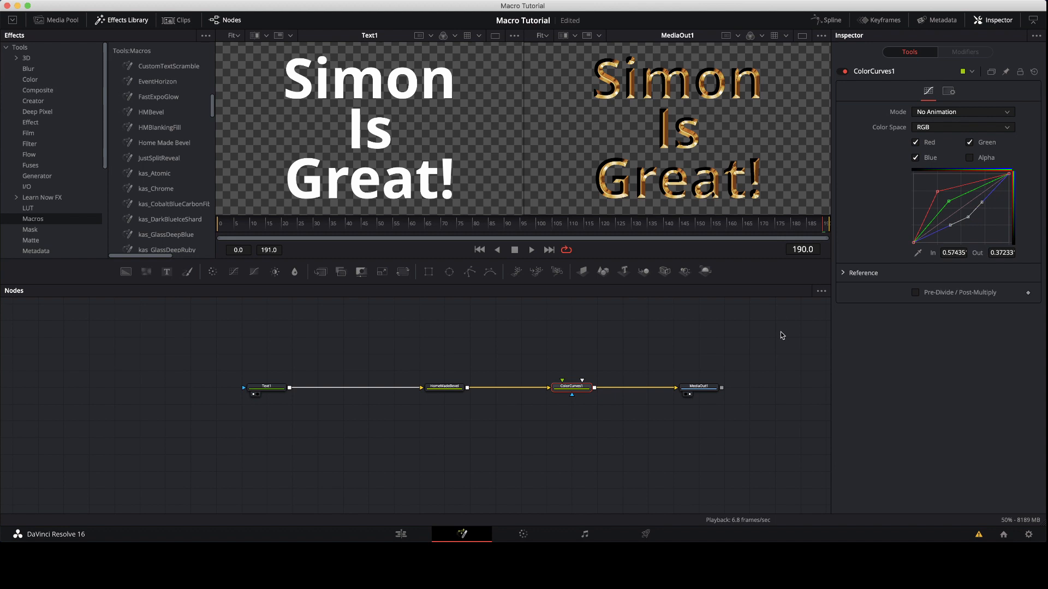
key("space")
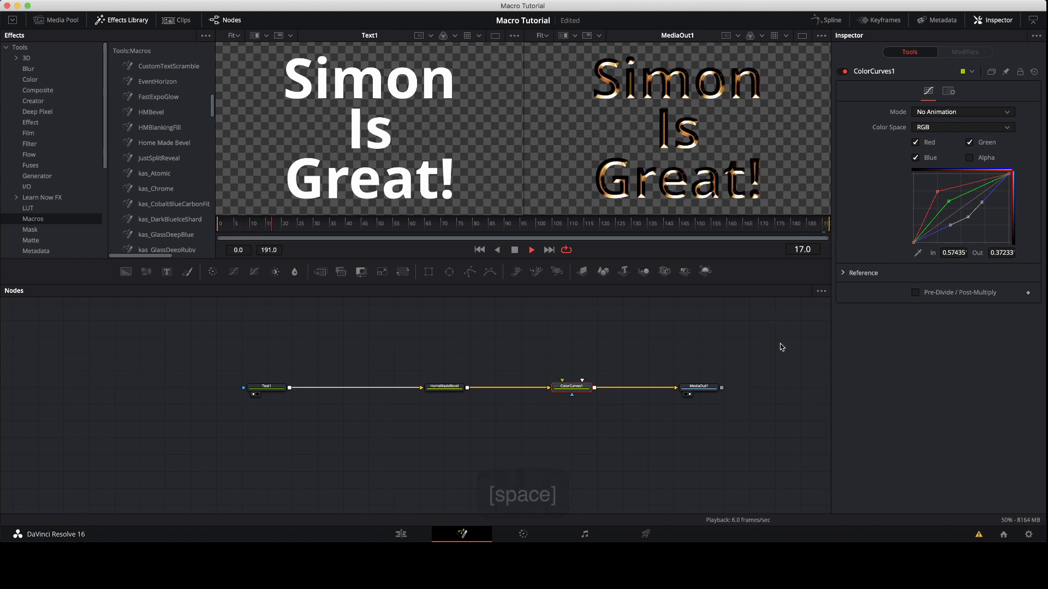
key("space")
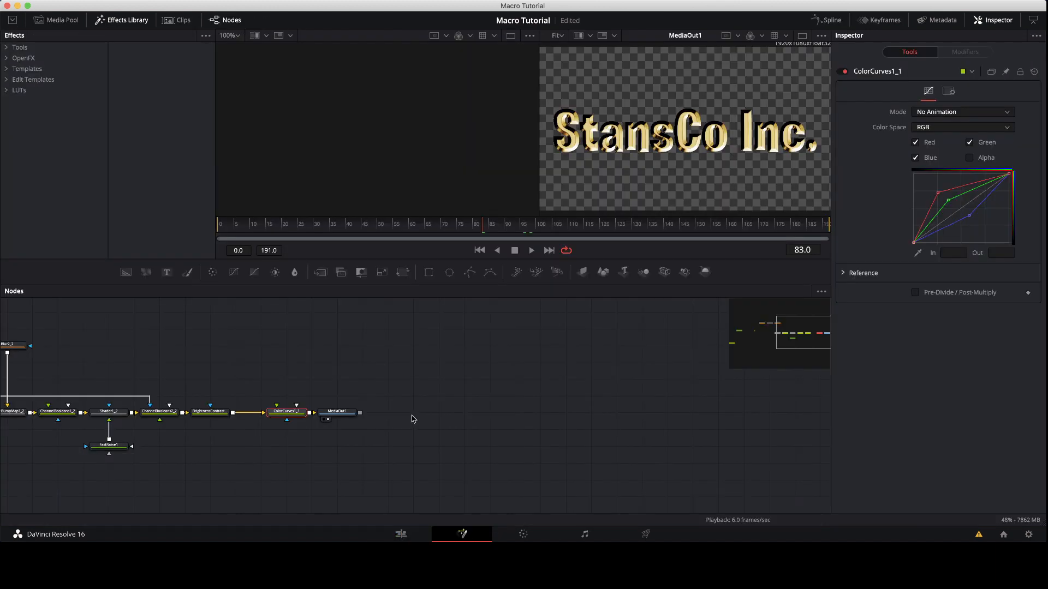
Review the full node graph behind the StansCo Inc. text, and play Timeline 1 on the Edit page.
left_click_drag(412, 417, 751, 405)
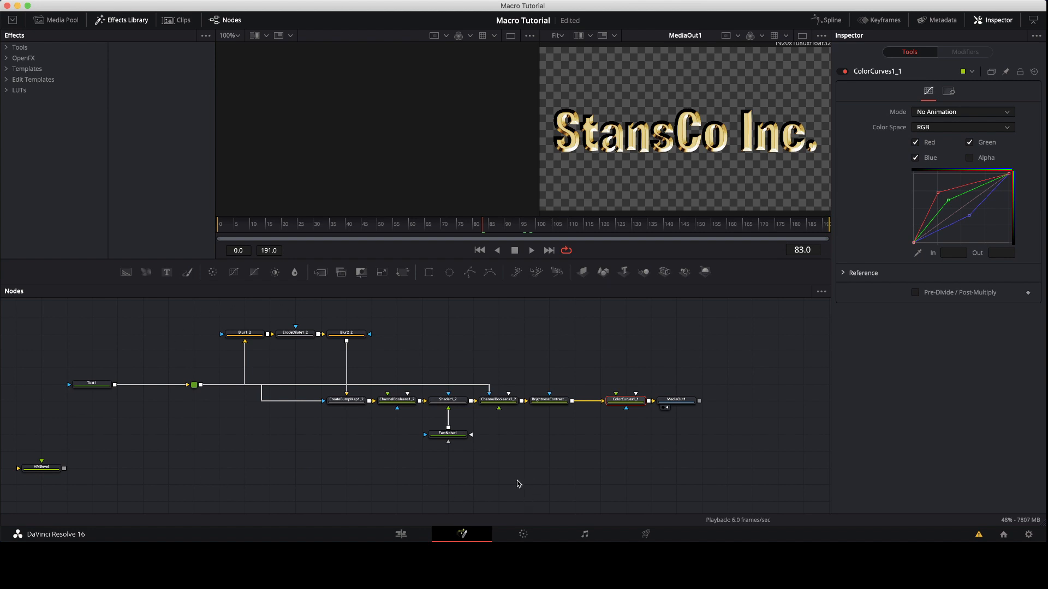
left_click(401, 537)
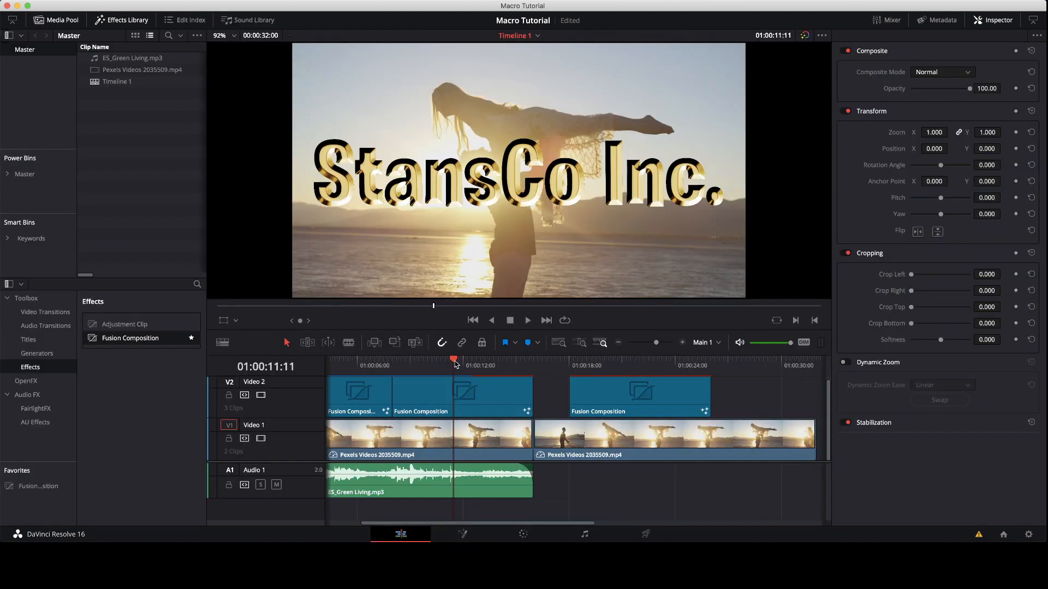
key("space")
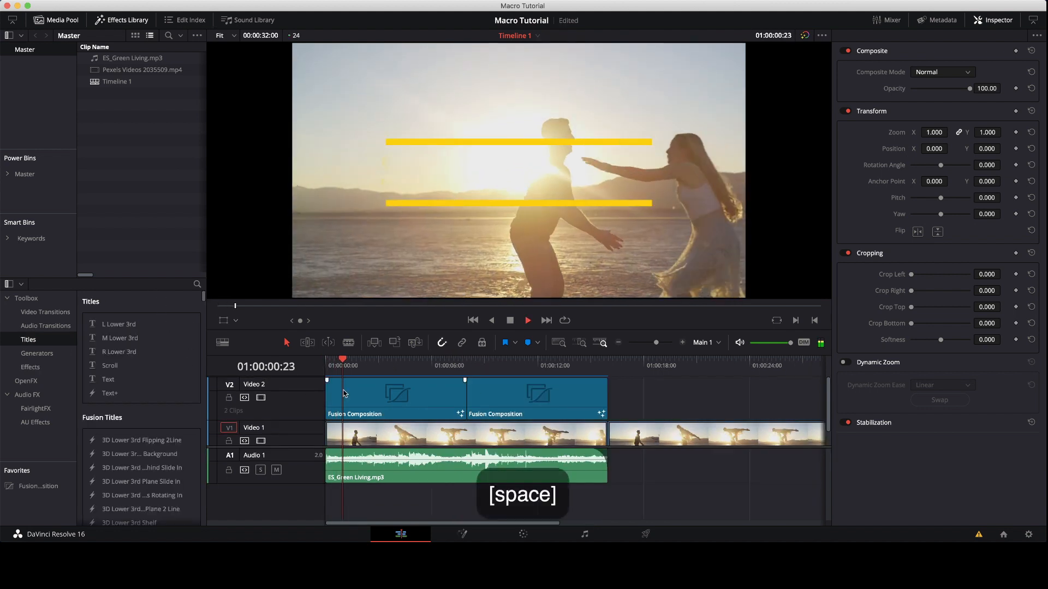